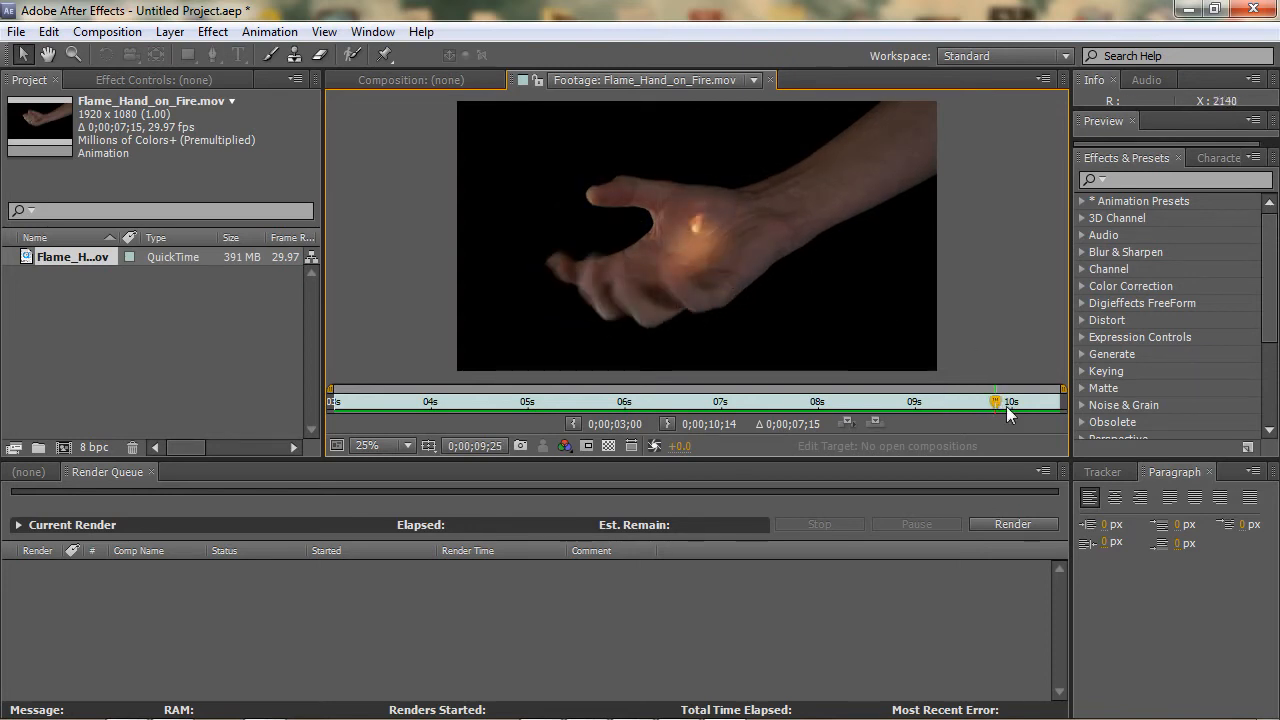
Step: Import FlamBig.mov and Flame_Hand_cutout_close.mov from the AE_Flame_Hand folder into the project
left_click_drag(999, 404, 308, 378)
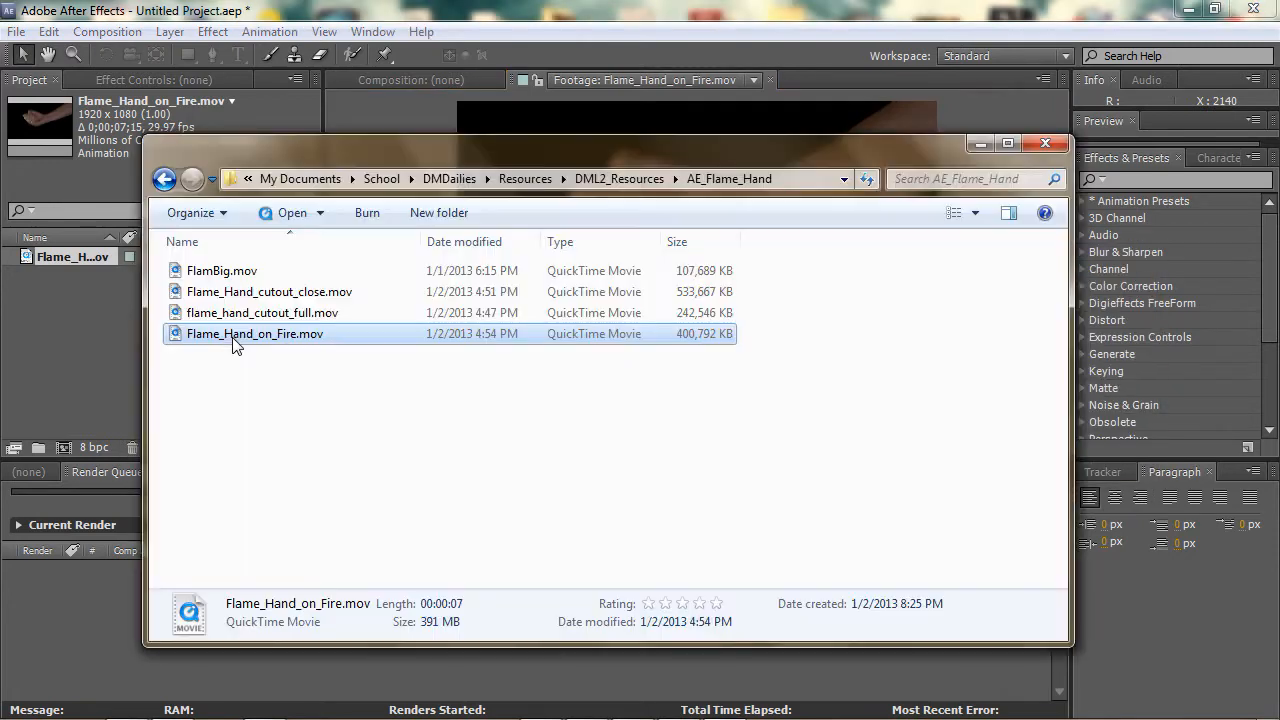
left_click(292, 292)
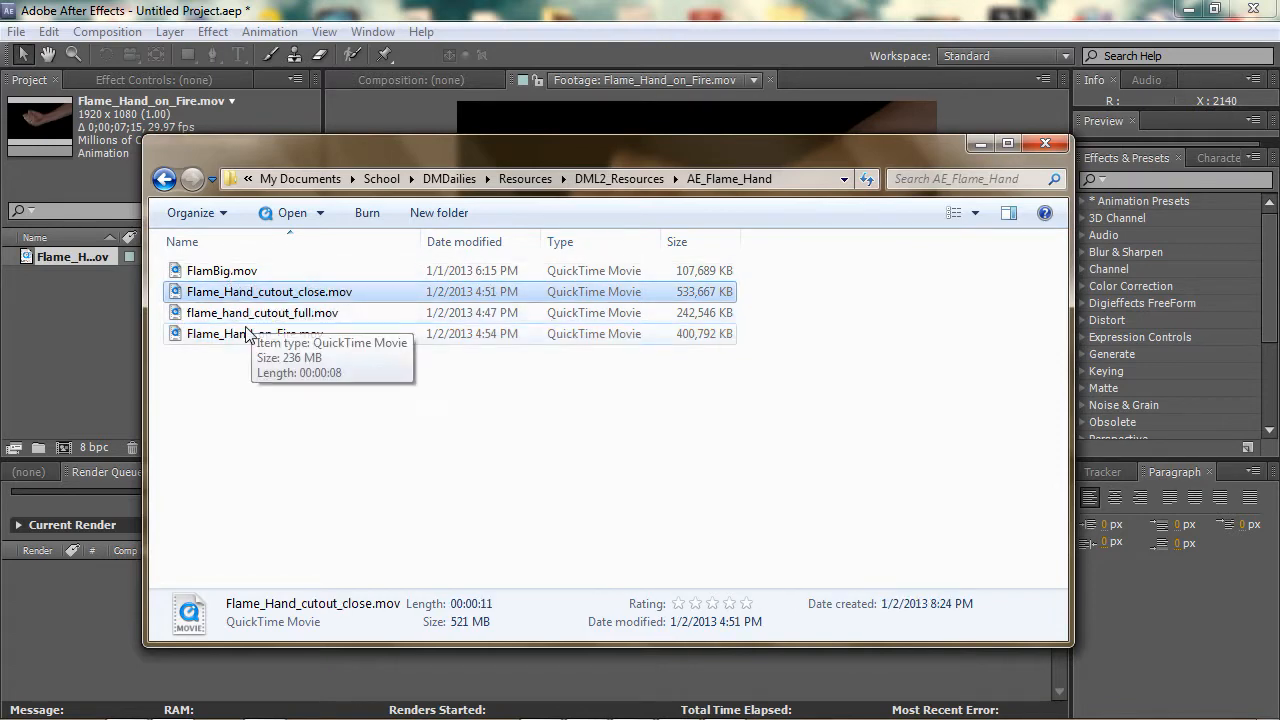
left_click(238, 272, "ctrl")
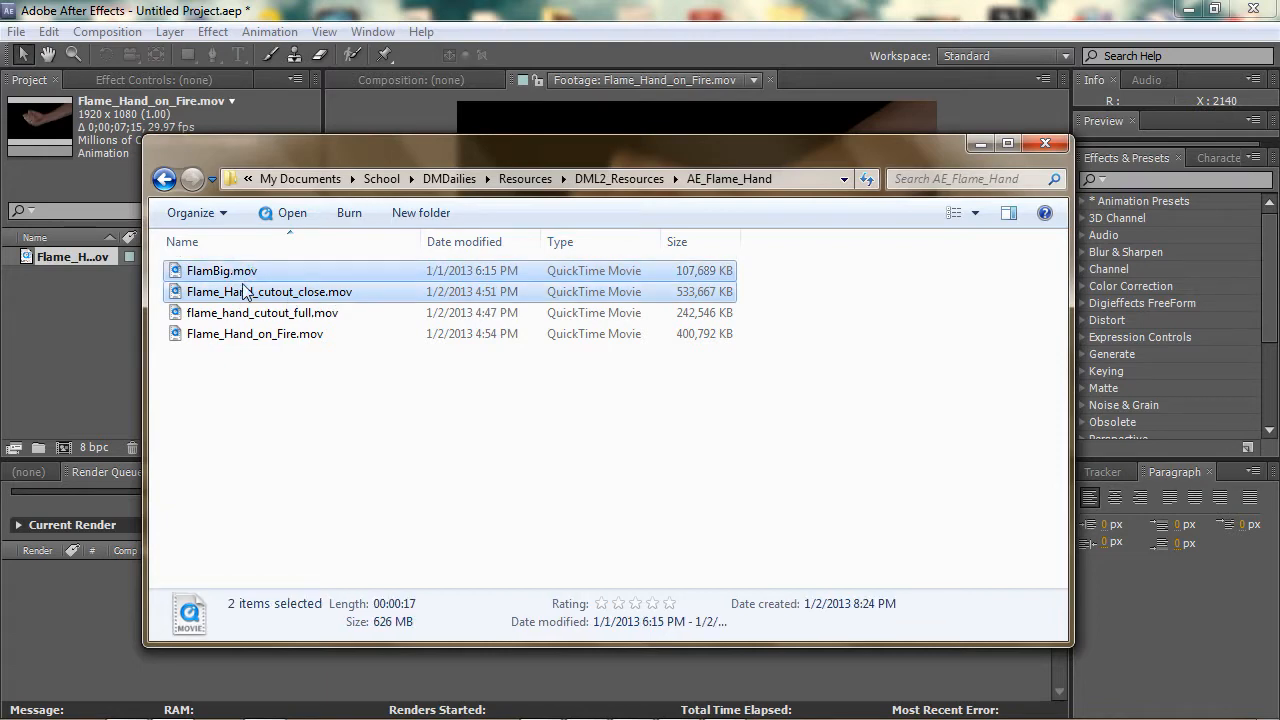
left_click_drag(250, 292, 69, 359)
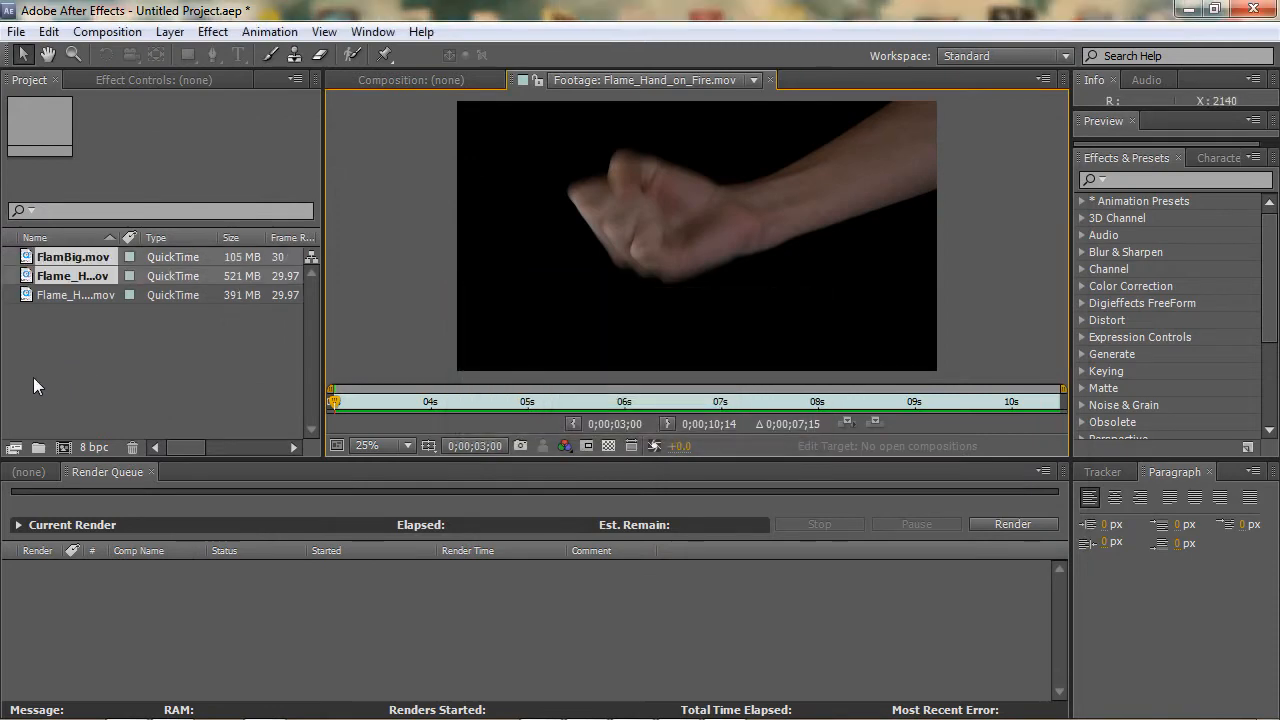
Step: Preview the Flame_Hand_cutout_close.mov and FlamBig.mov footage by scrubbing through each clip
double_click(73, 276)
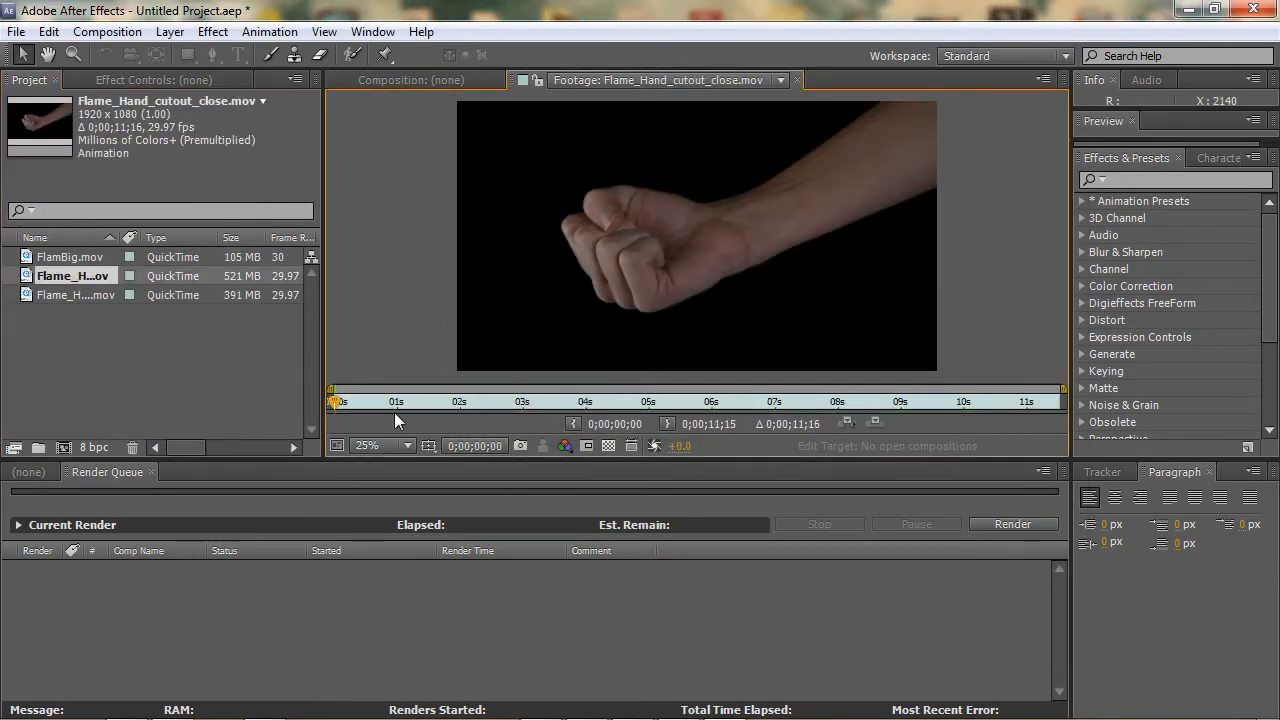
mouse_move(340, 402)
left_mouse_down()
mouse_move(748, 400)
mouse_move(1060, 428)
mouse_move(766, 402)
mouse_move(342, 403)
left_mouse_up()
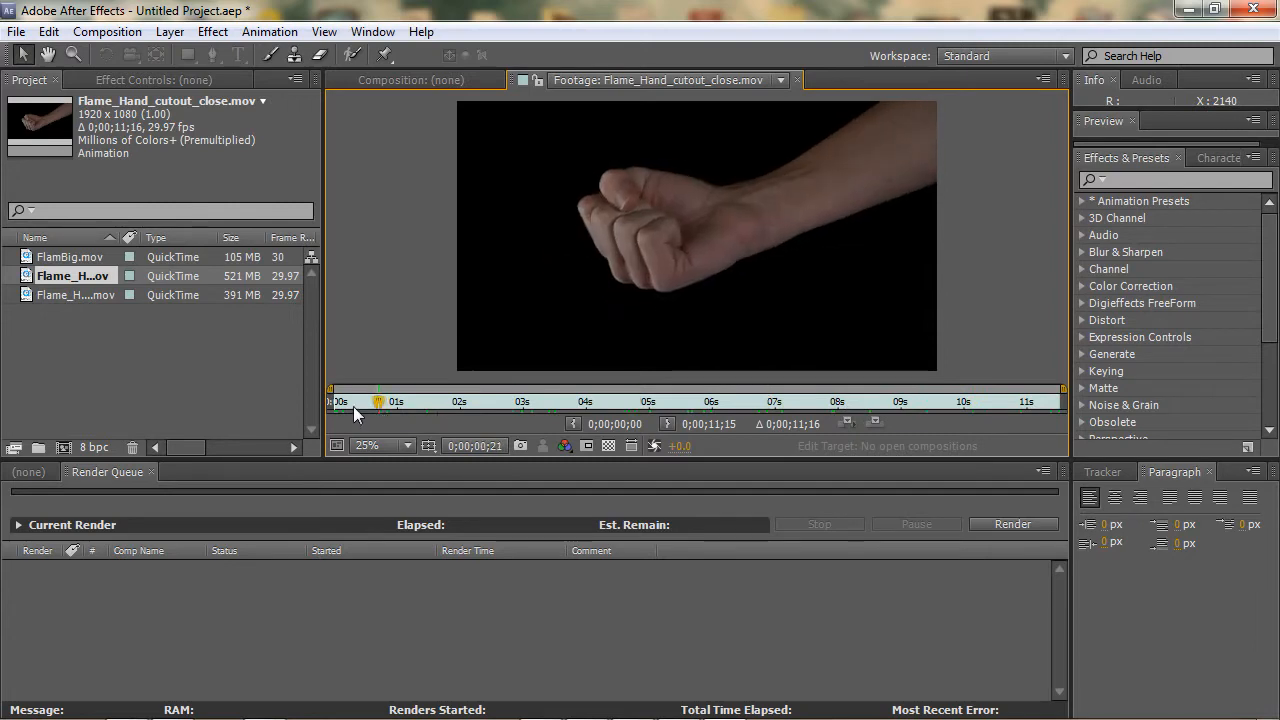
left_click(62, 262)
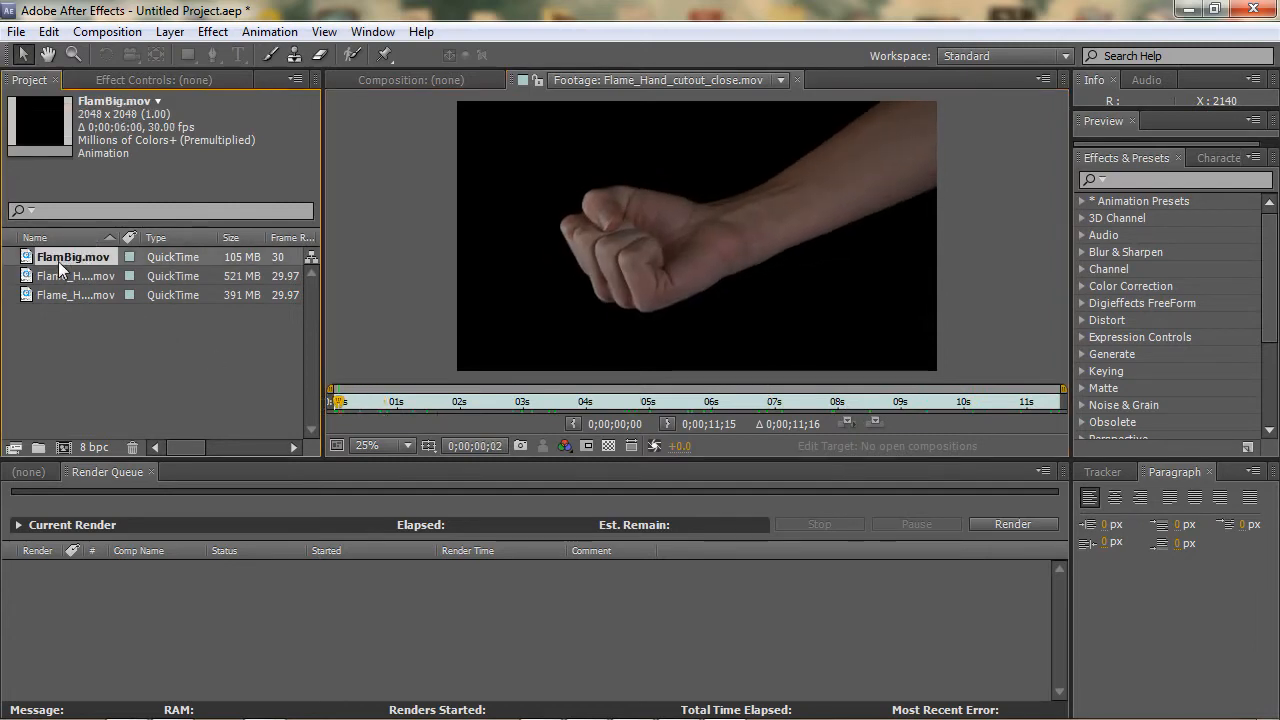
double_click(62, 260)
left_click_drag(342, 402, 303, 410)
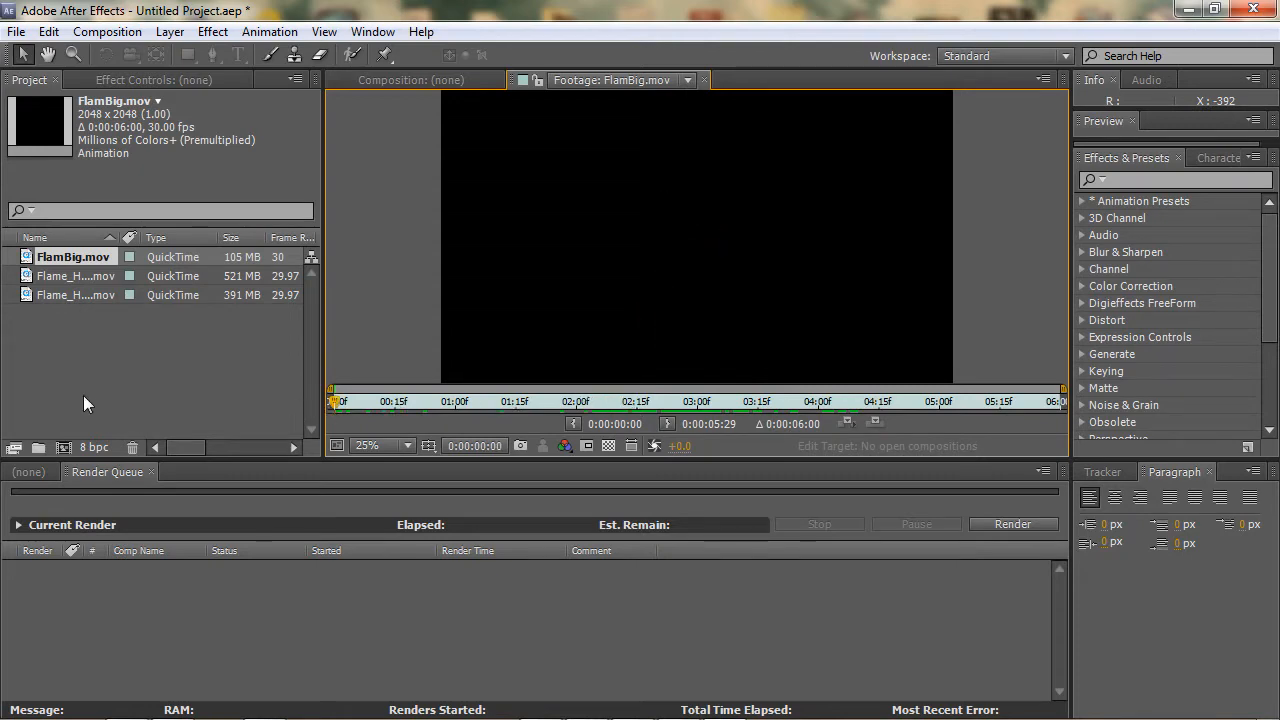
Step: Open the Flame_Hand_on_Fire.mov footage and view the burning hand at 0;00;05;03
left_click(78, 276)
left_click(87, 296)
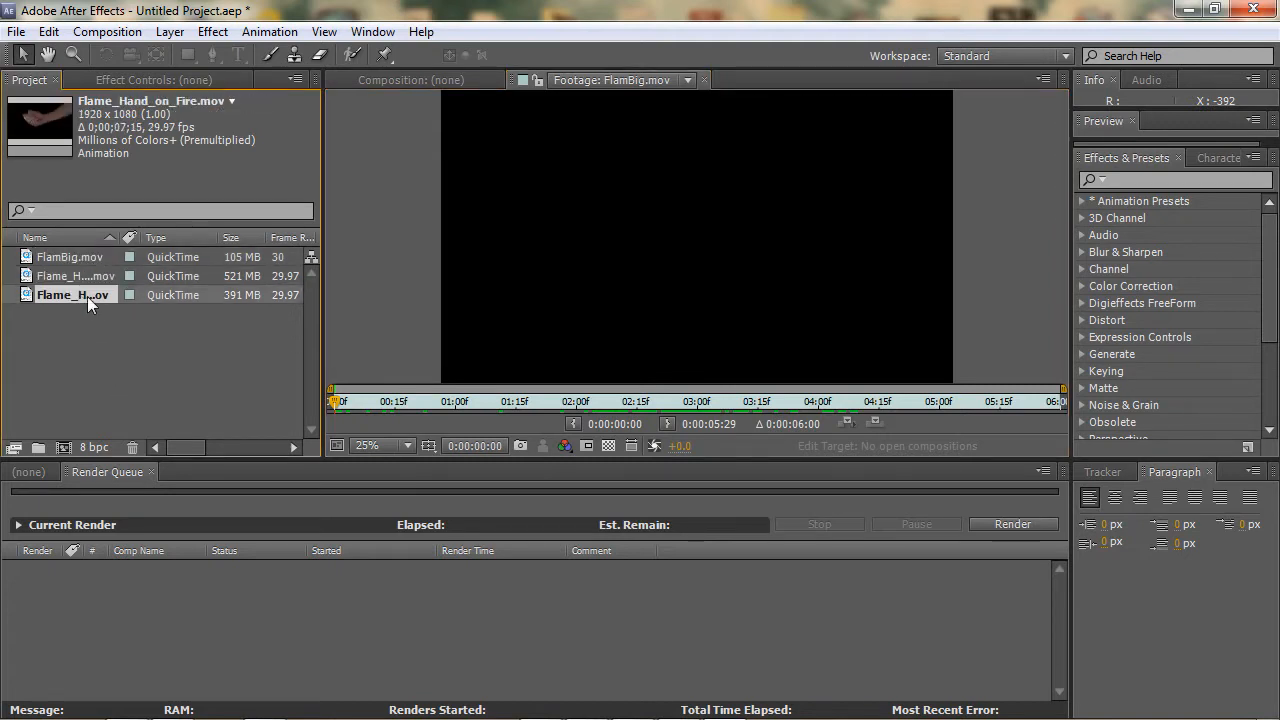
left_click_drag(336, 405, 480, 402)
left_click(75, 298)
double_click(75, 298)
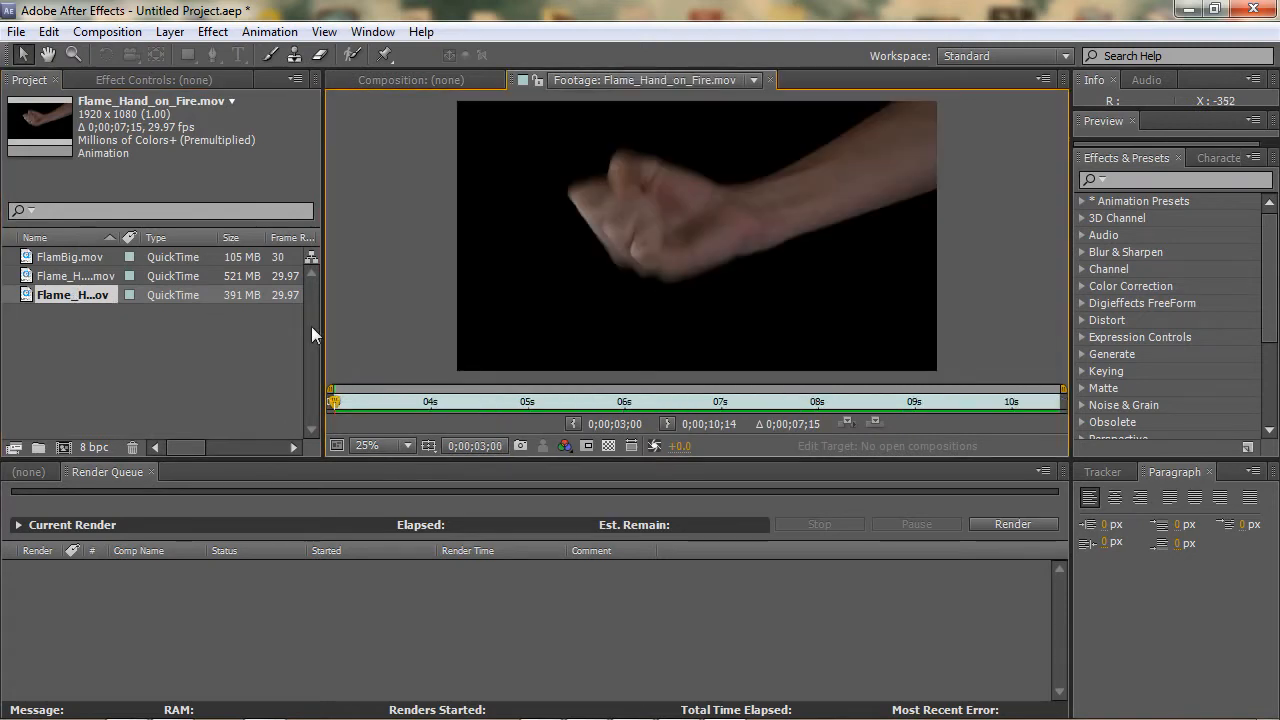
left_click(538, 402)
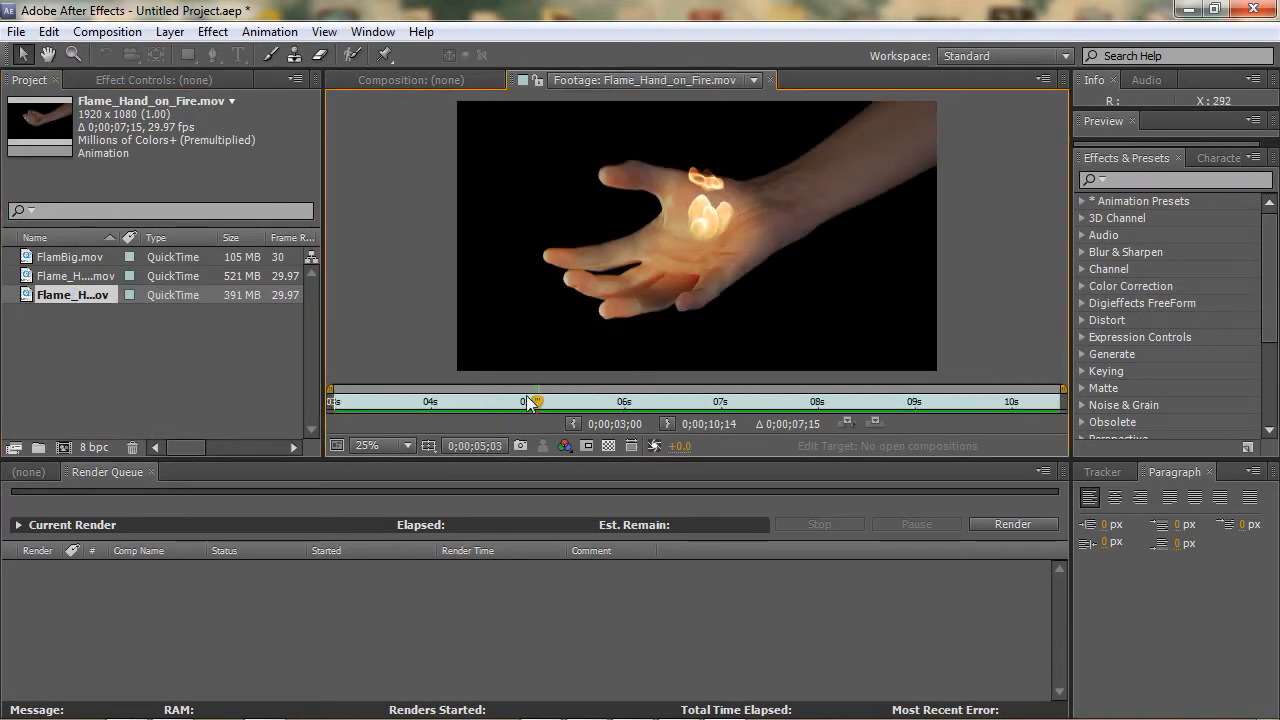
Step: Place Flame_Hand_on_Fire.mov in a new project folder named Final
left_click(83, 313)
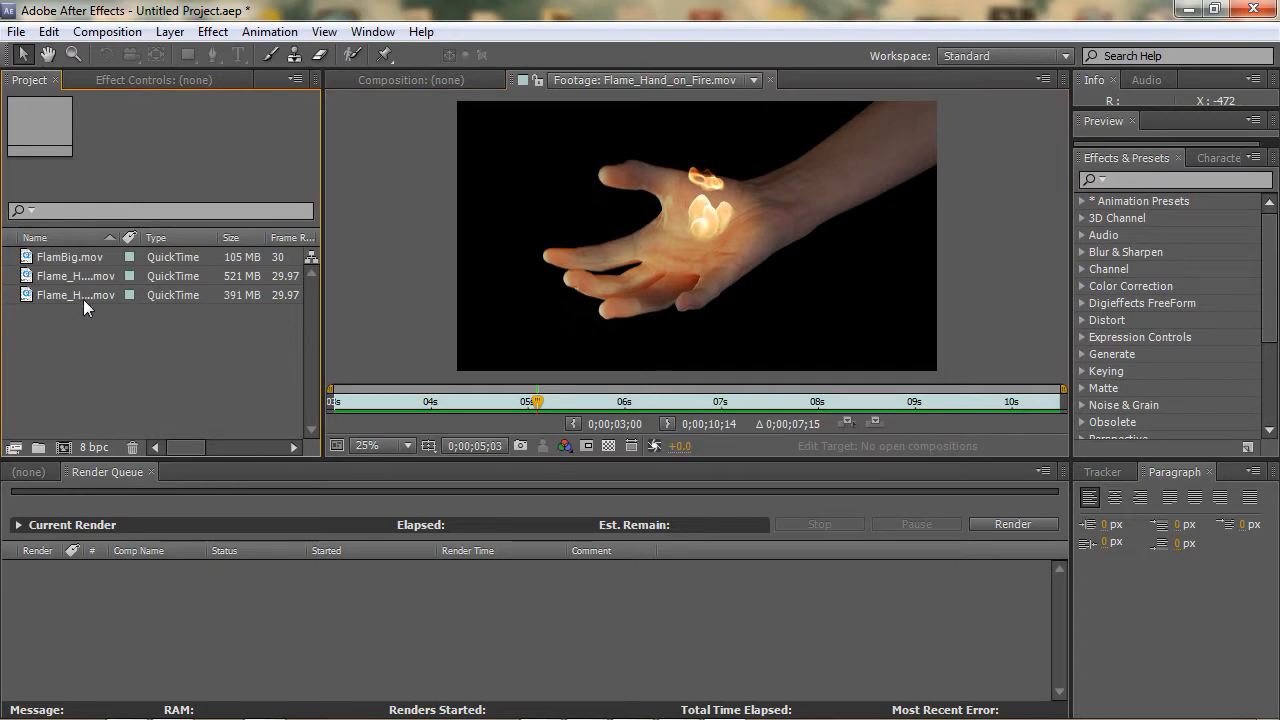
left_click_drag(85, 294, 38, 448)
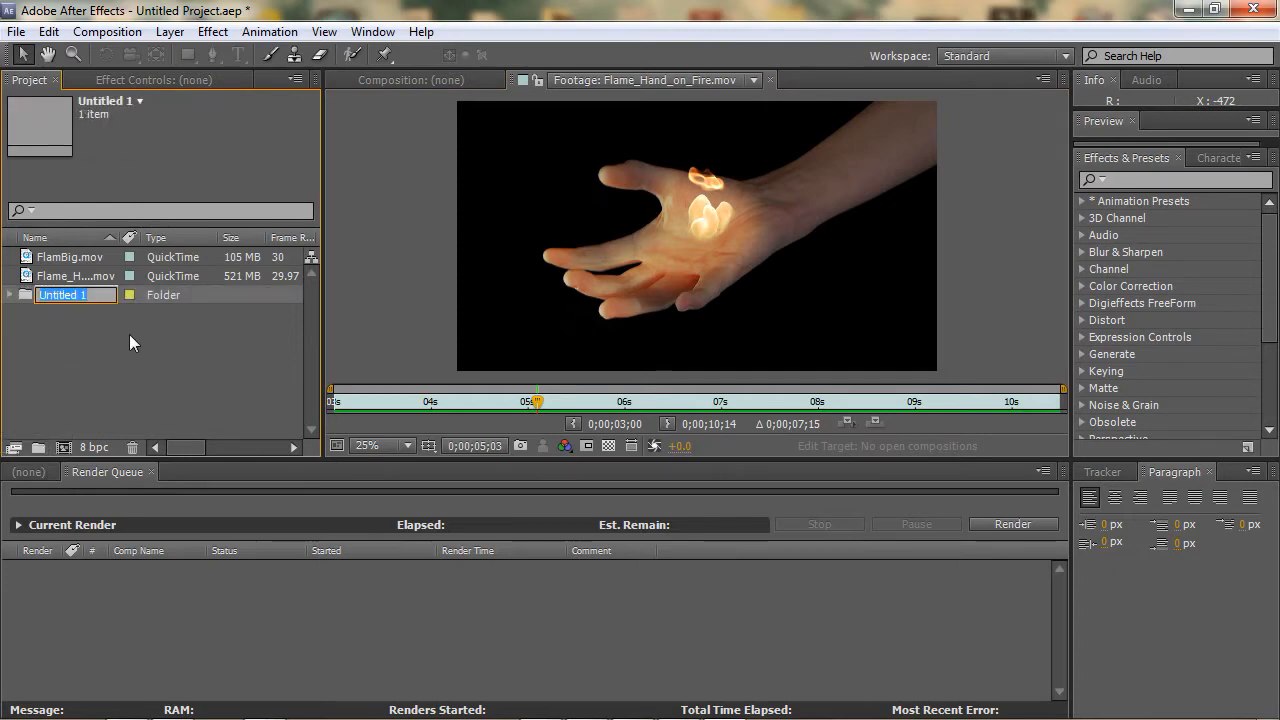
type("Final")
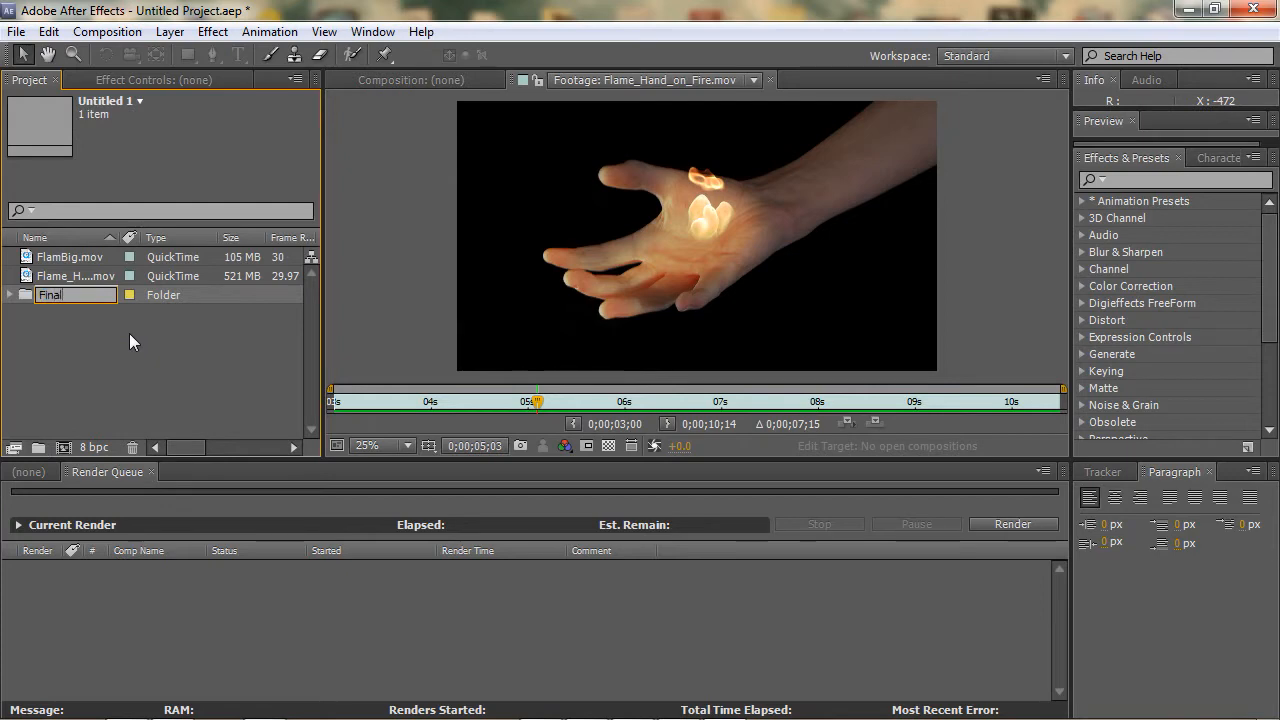
key("Return")
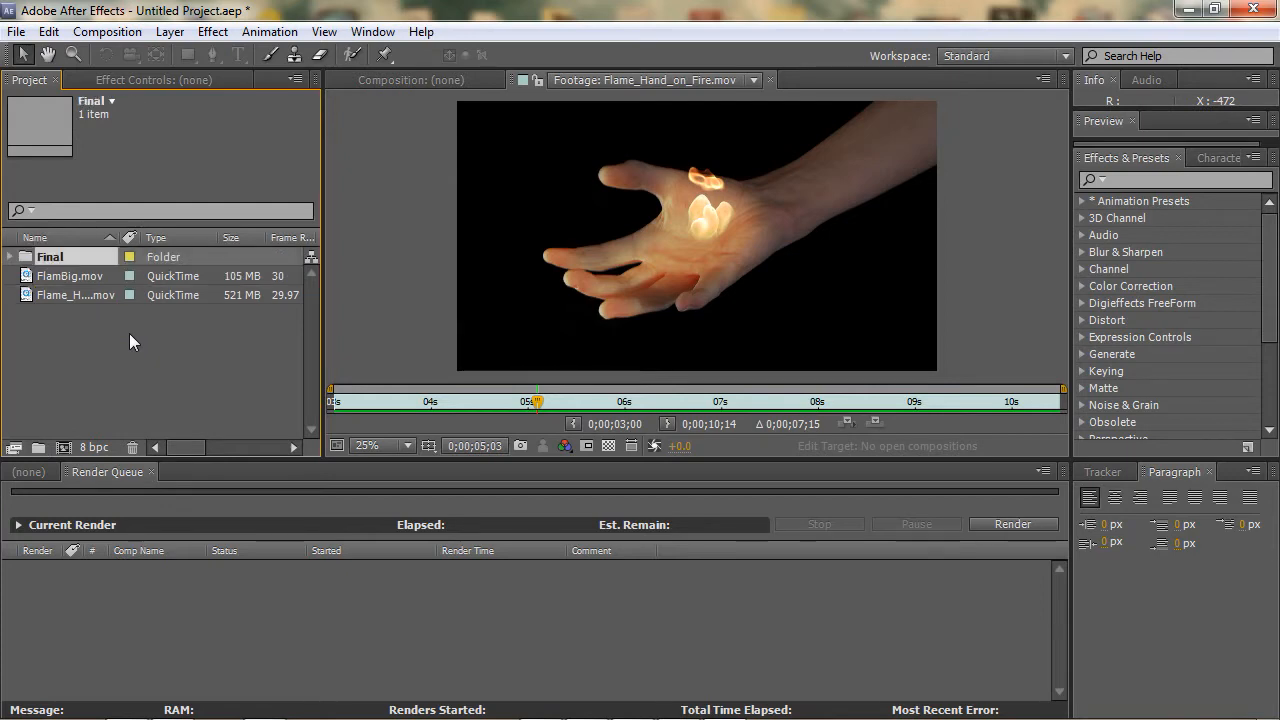
Step: Group FlamBig.mov and Flame_Hand_cutout_close.mov in a new project folder named Footage
left_click(68, 298)
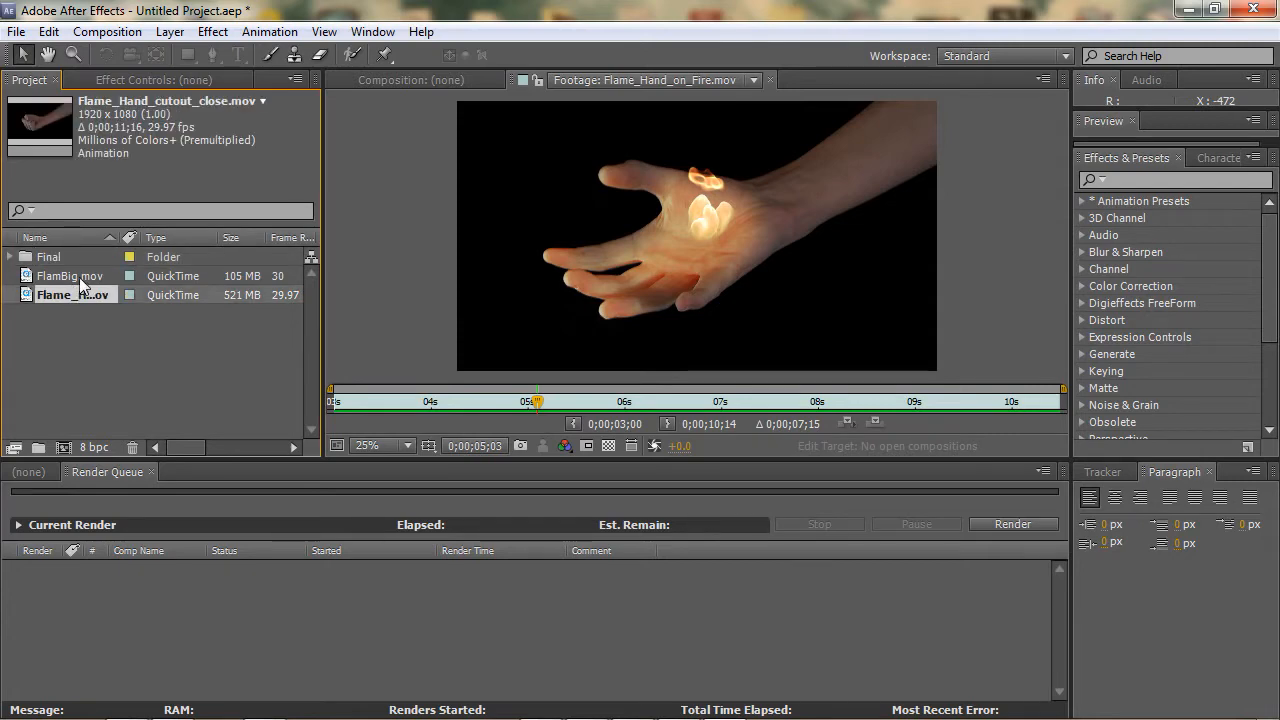
left_click(63, 284, "ctrl")
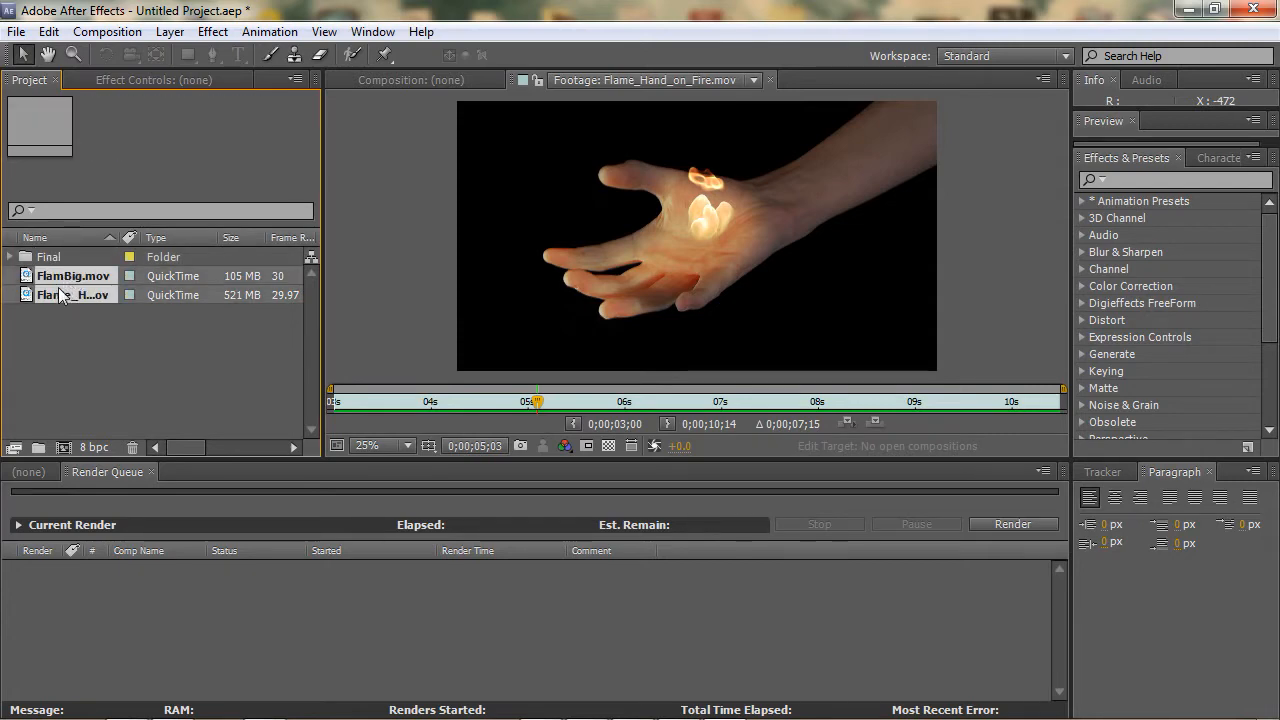
left_click_drag(60, 294, 38, 450)
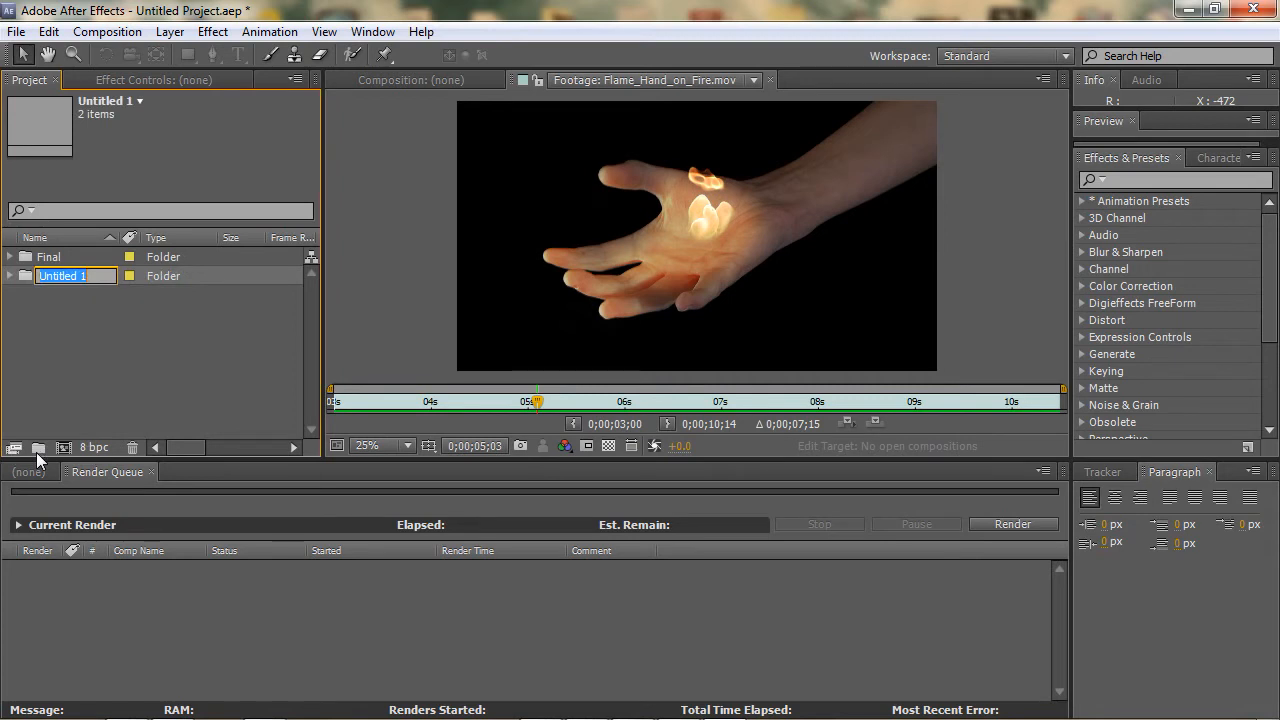
type("Footag")
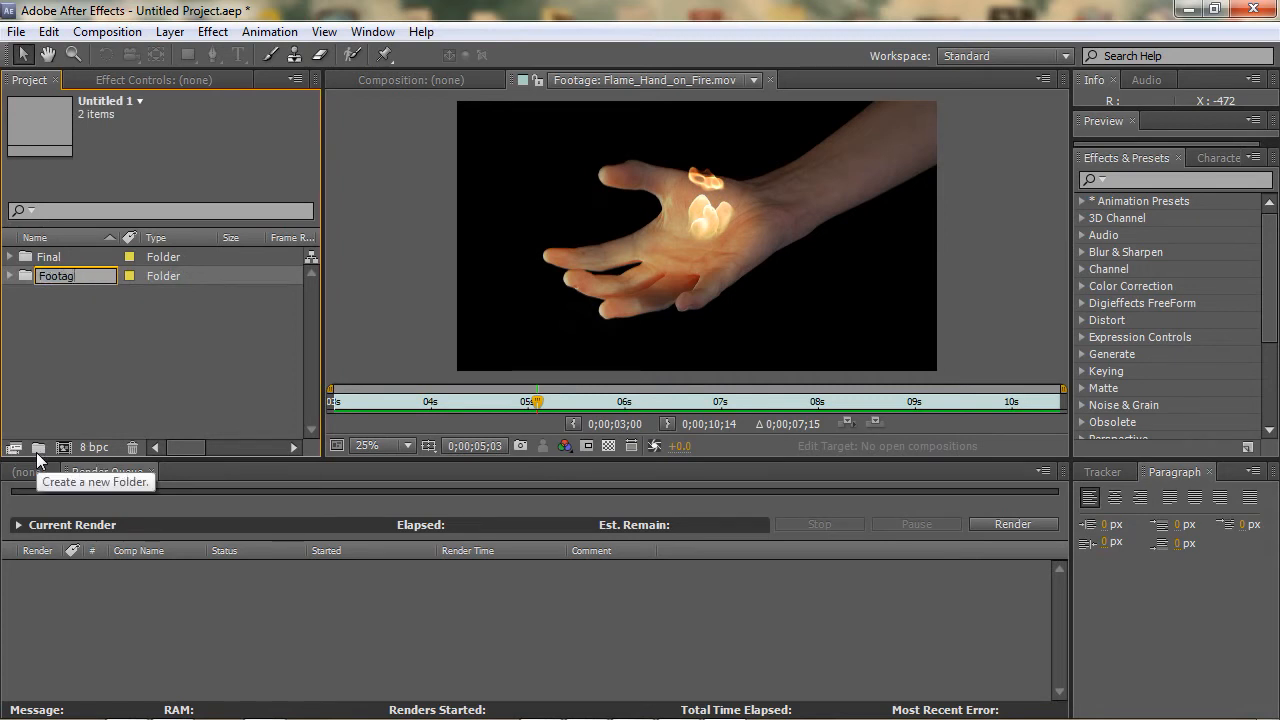
type("e")
key("Return")
left_click(112, 378)
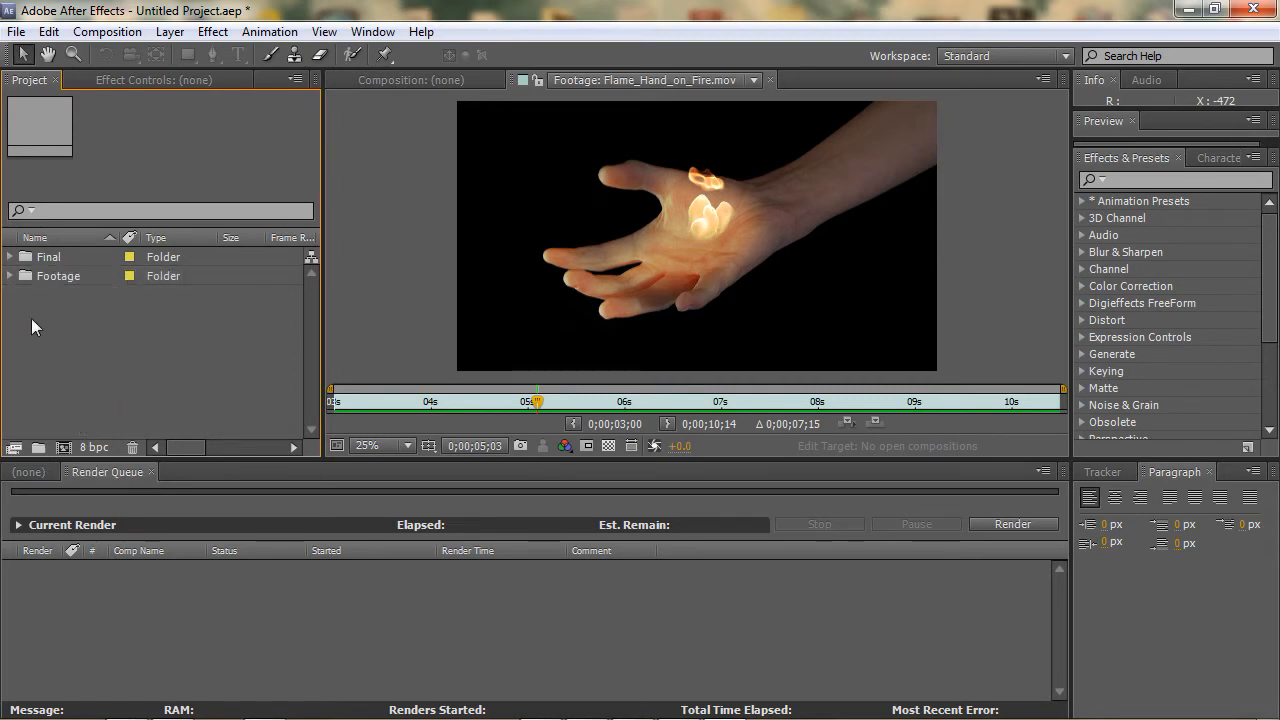
Step: Create a new composition from Flame_Hand_cutout_close.mov in the Footage folder
left_click(9, 276)
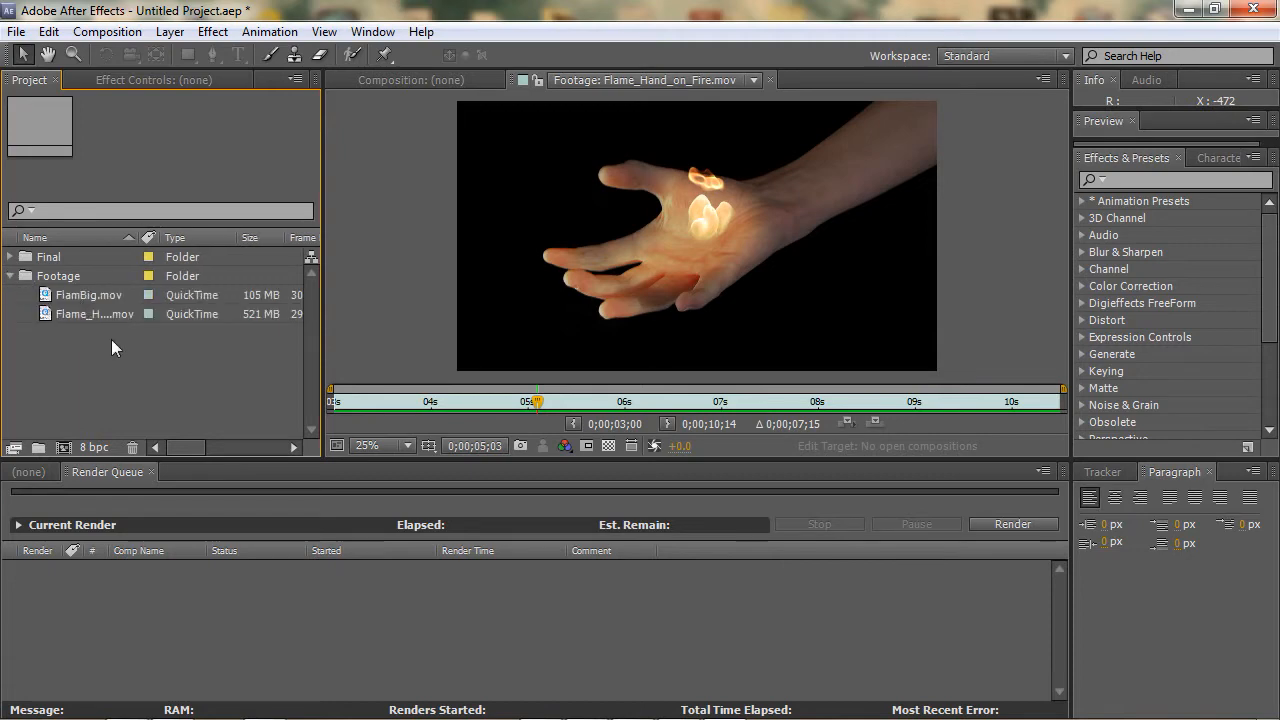
left_click(80, 313)
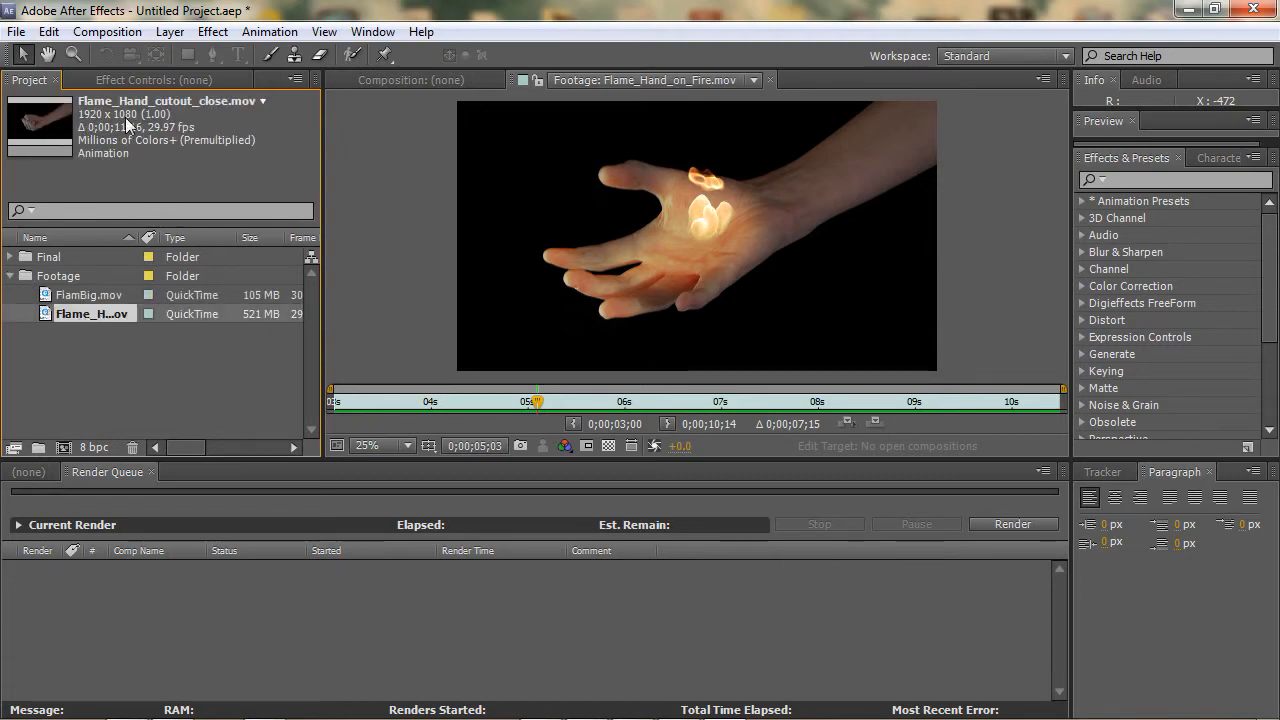
left_click_drag(74, 314, 66, 445)
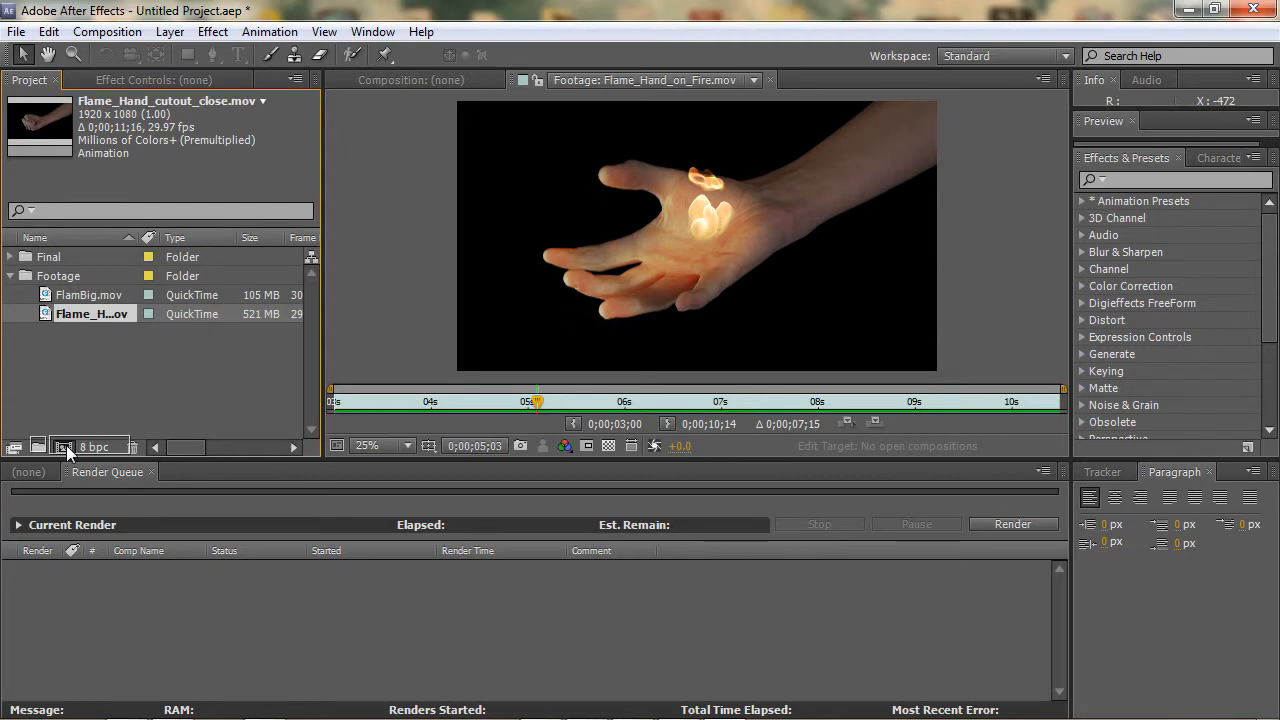
left_click_drag(66, 445, 67, 446)
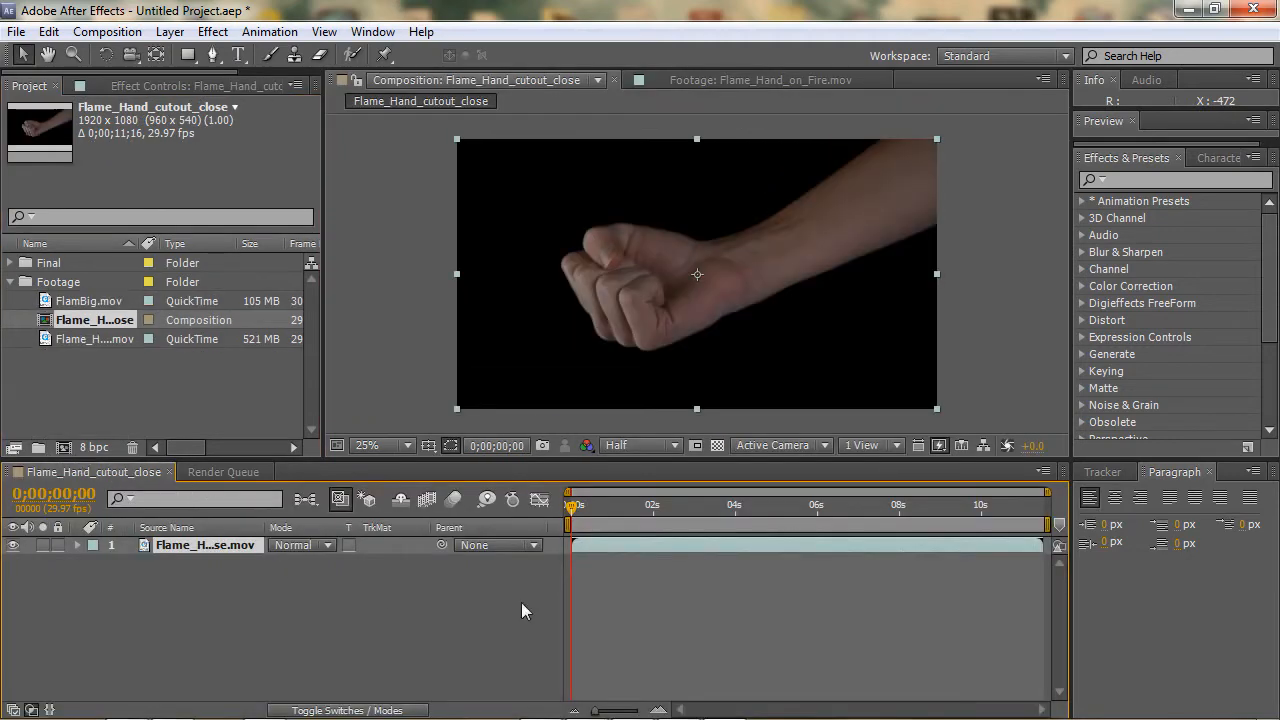
Step: Start Track Motion on the Flame_Hand_cutout_close.mov layer with the current time at 0;00;03;09, where the hand is open
left_click_drag(570, 506, 706, 511)
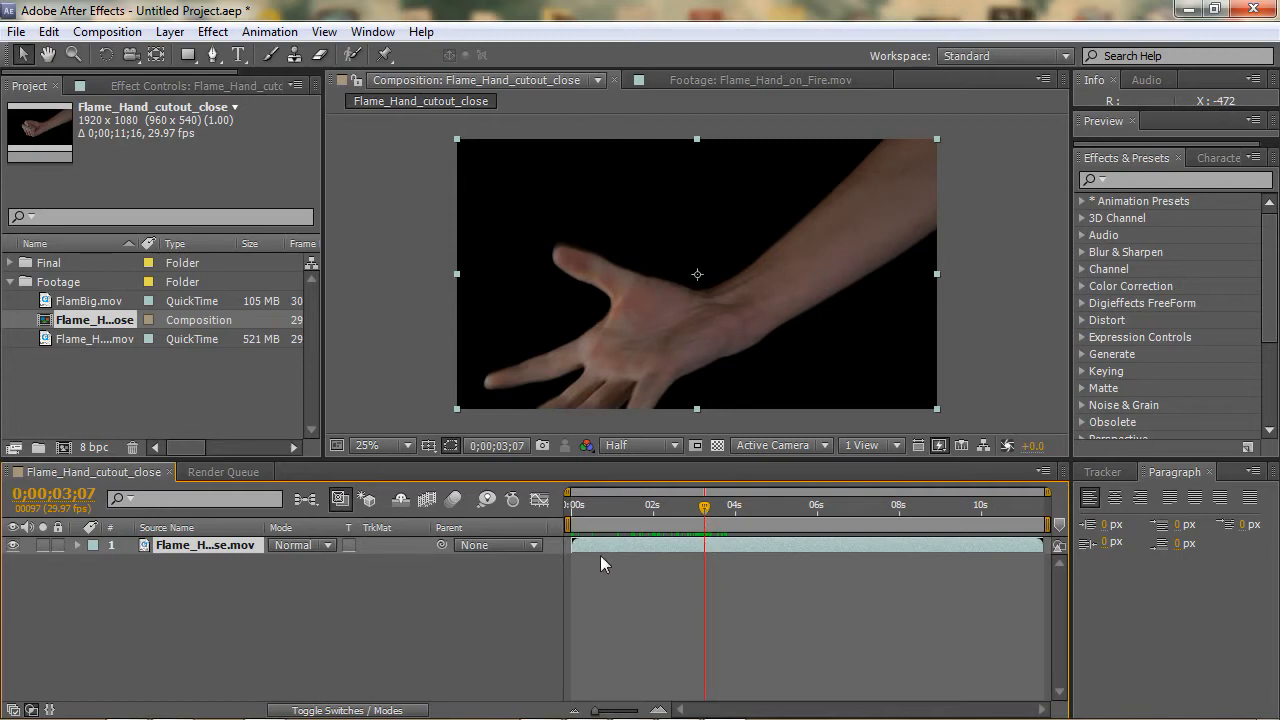
mouse_move(708, 509)
left_mouse_down()
mouse_move(651, 513)
mouse_move(710, 507)
left_mouse_up()
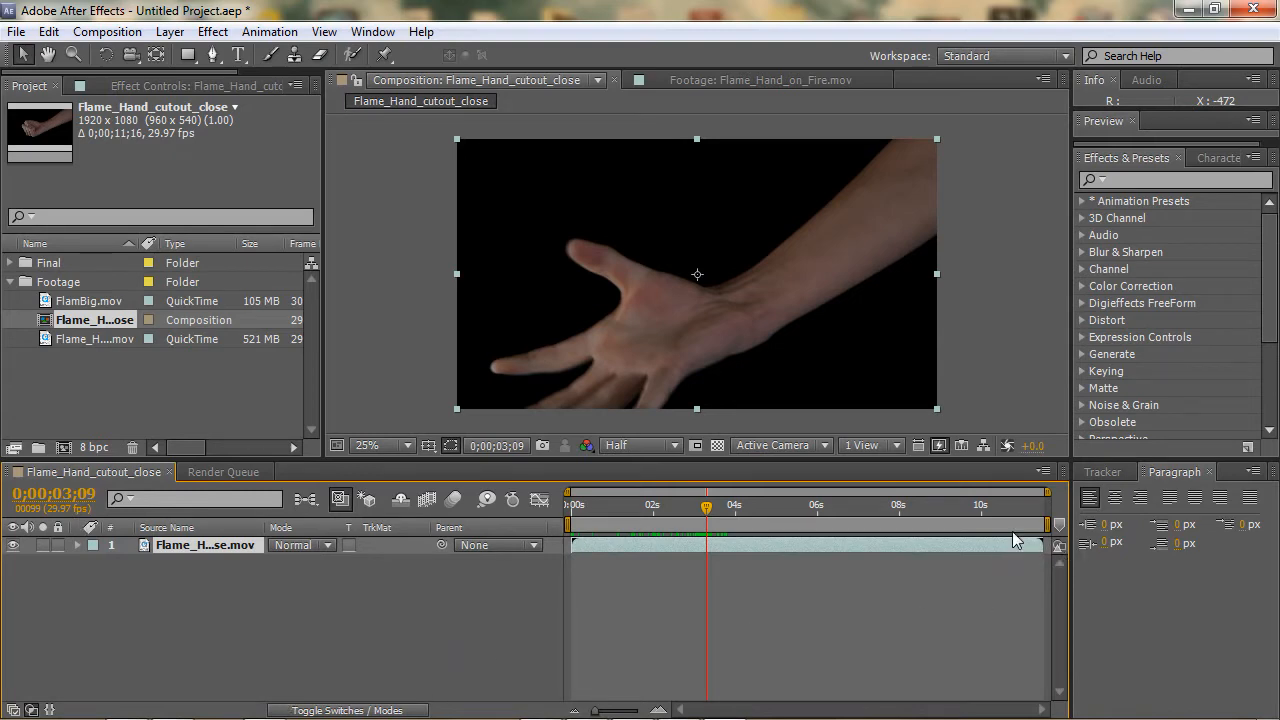
left_click(1102, 472)
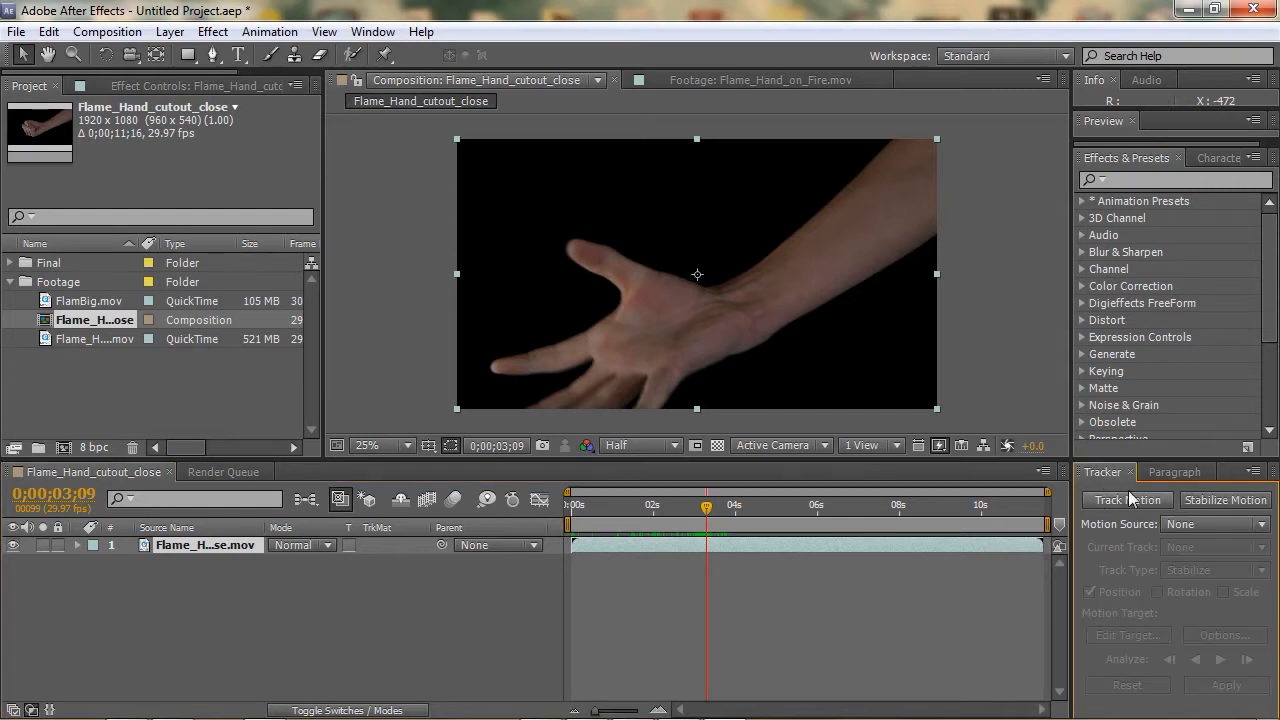
left_click(373, 32)
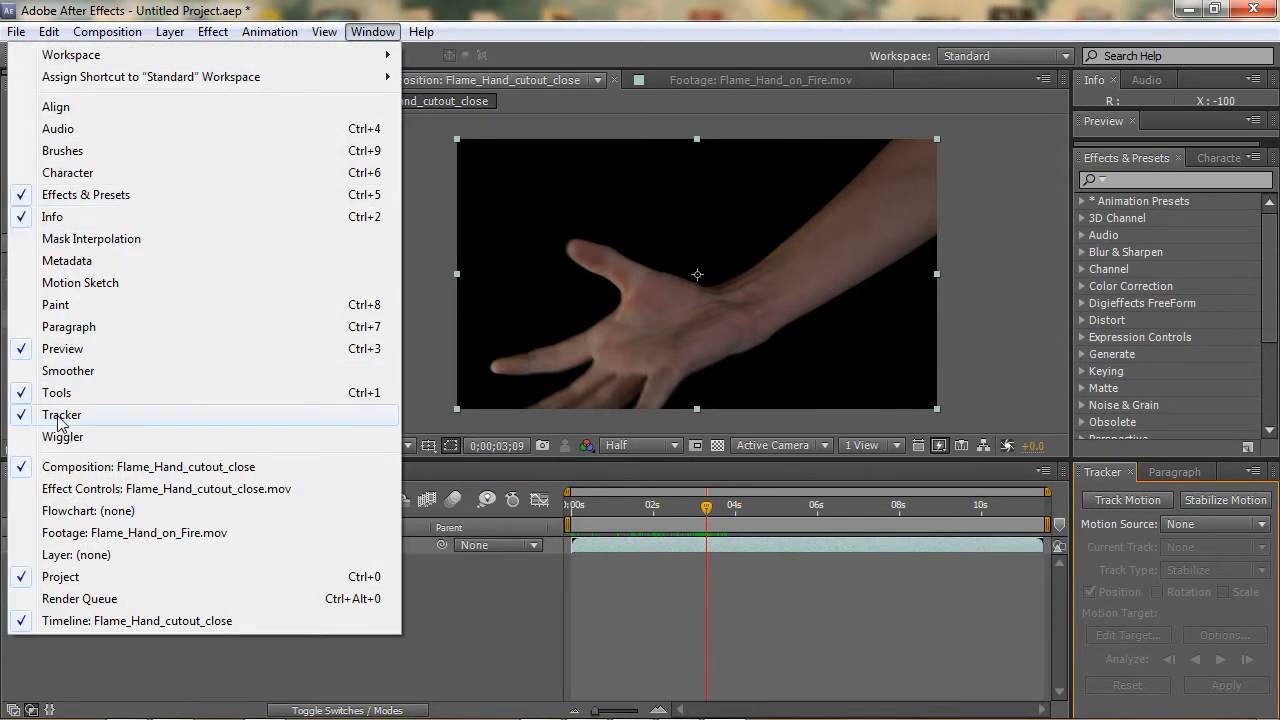
left_click(599, 12)
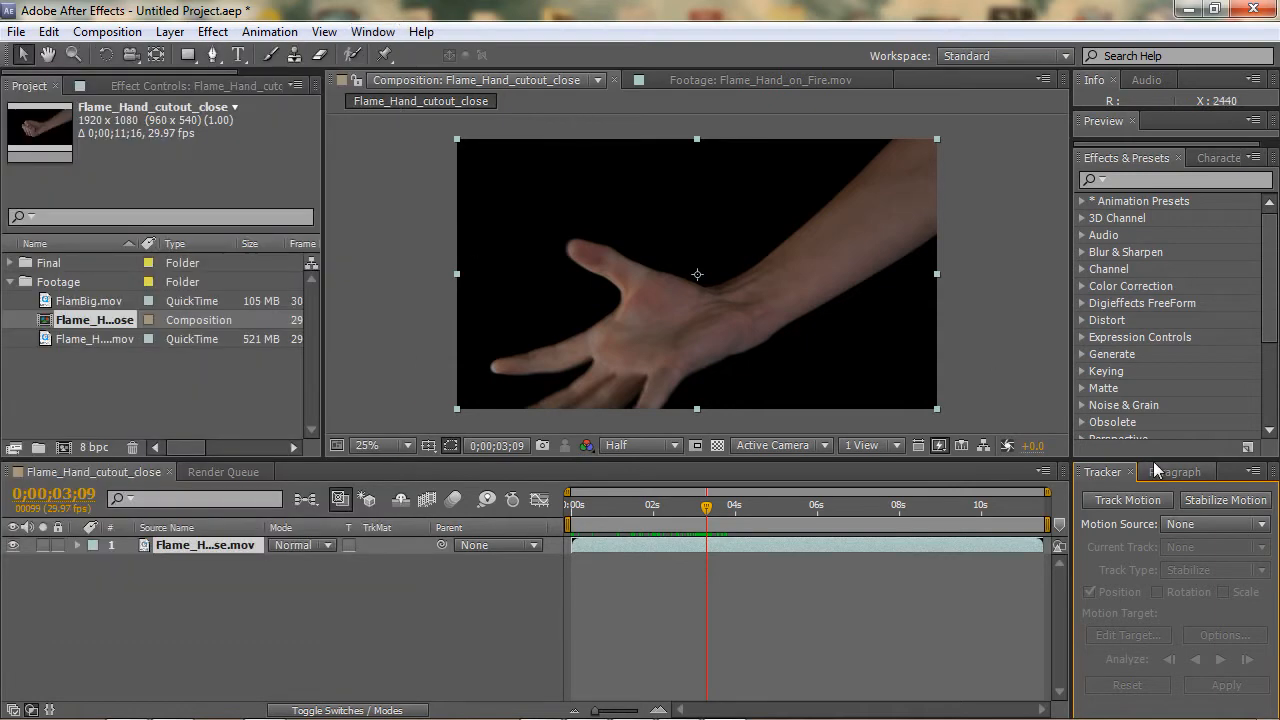
left_click(184, 546)
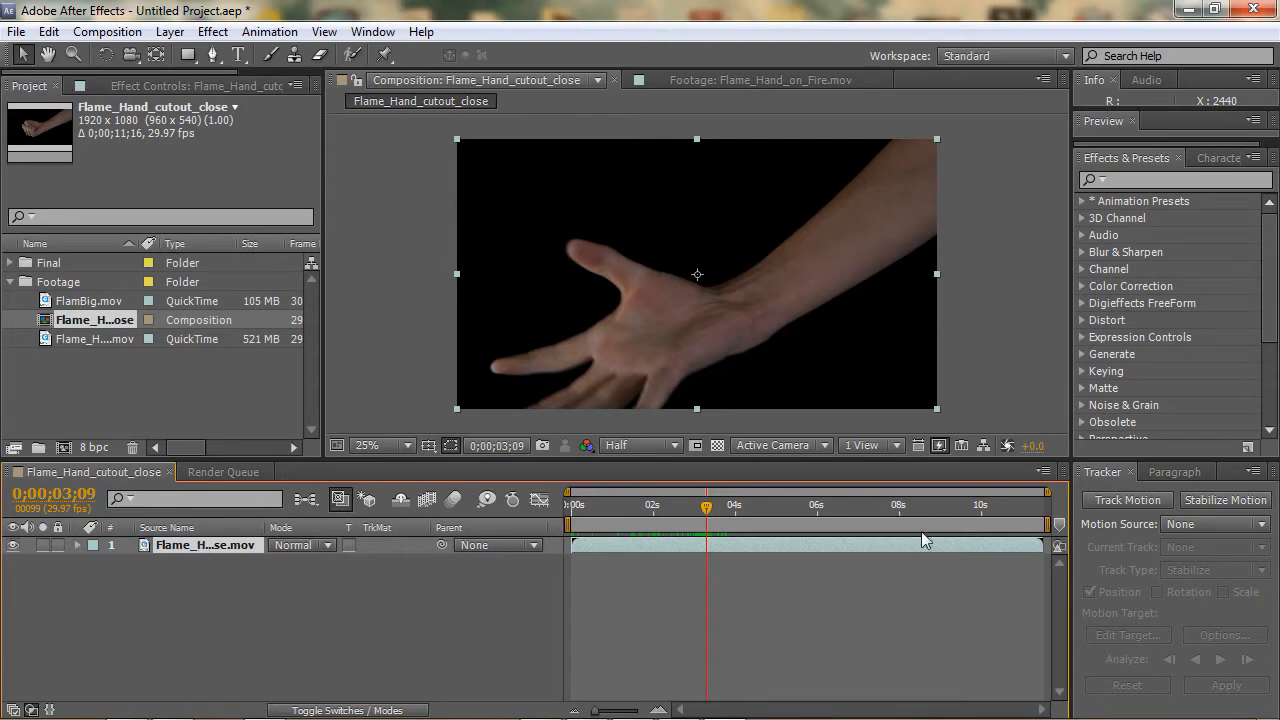
left_click(1125, 502)
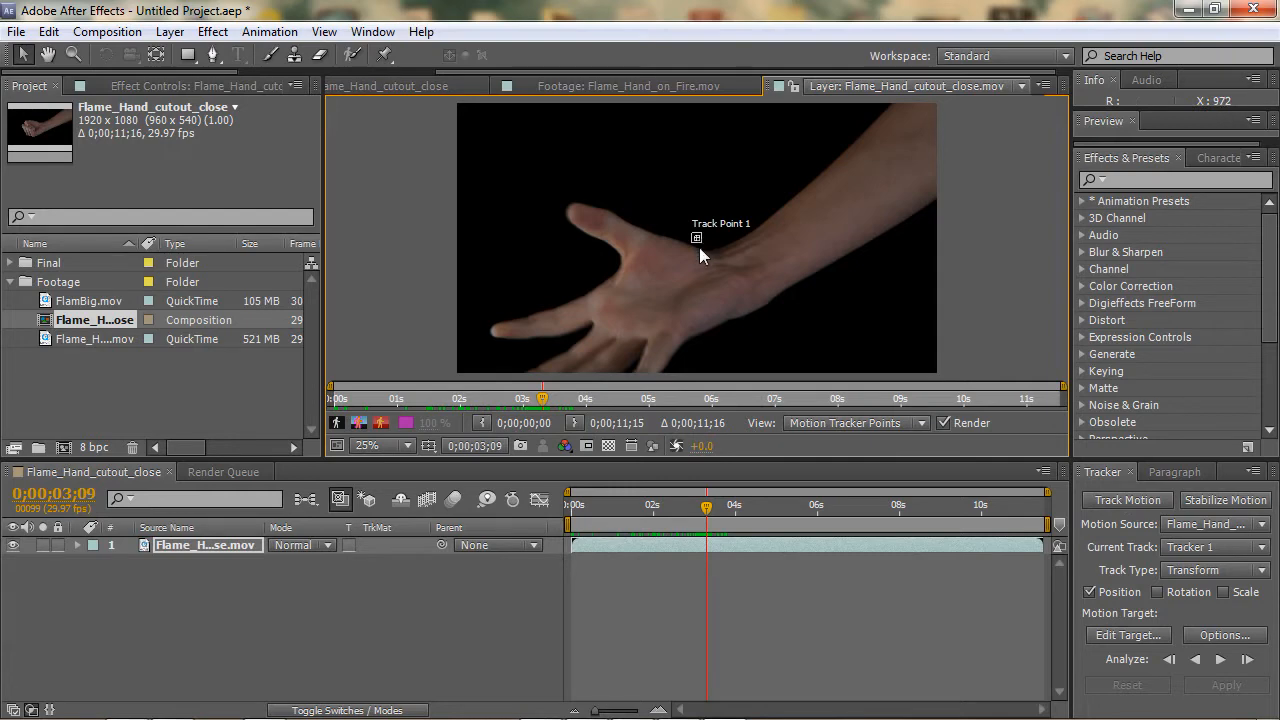
Step: Enlarge Track Point 1 and place it over the centre of the open palm at 0;00;03;07
mouse_move(700, 242)
left_click_drag(715, 261, 710, 250)
left_click_drag(727, 261, 706, 299)
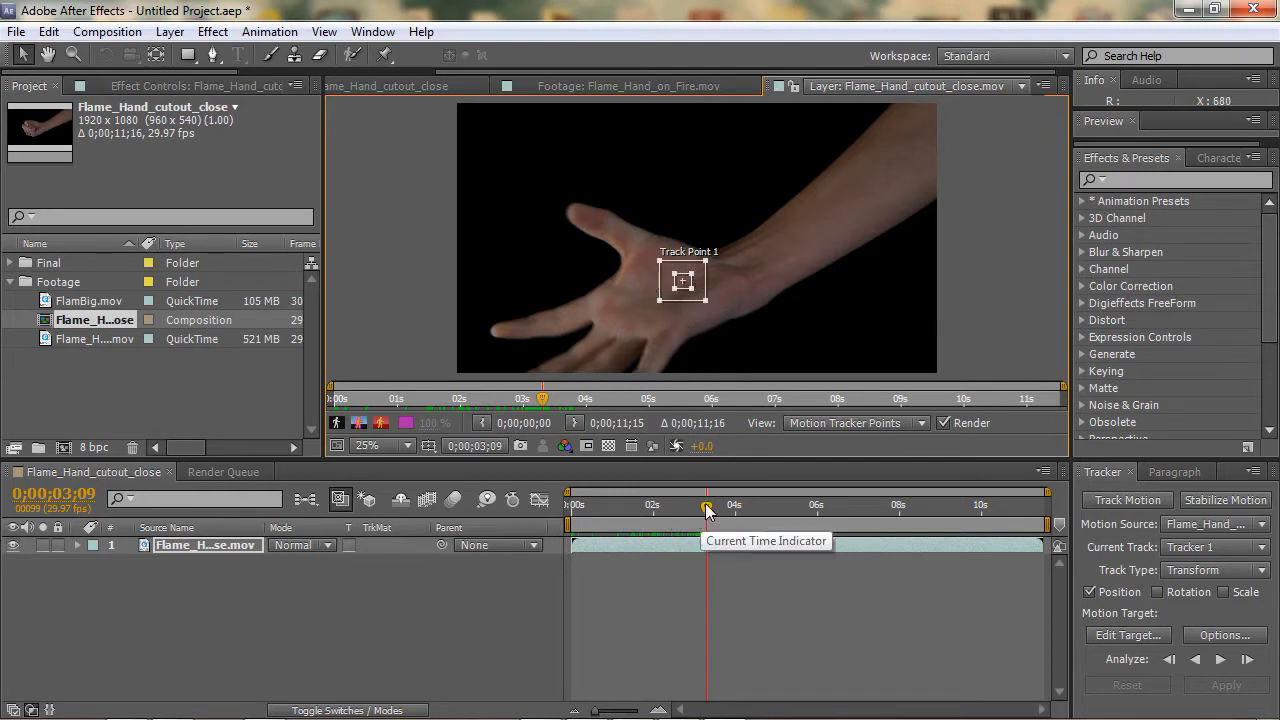
left_click_drag(706, 512, 710, 511)
left_click_drag(708, 510, 705, 510)
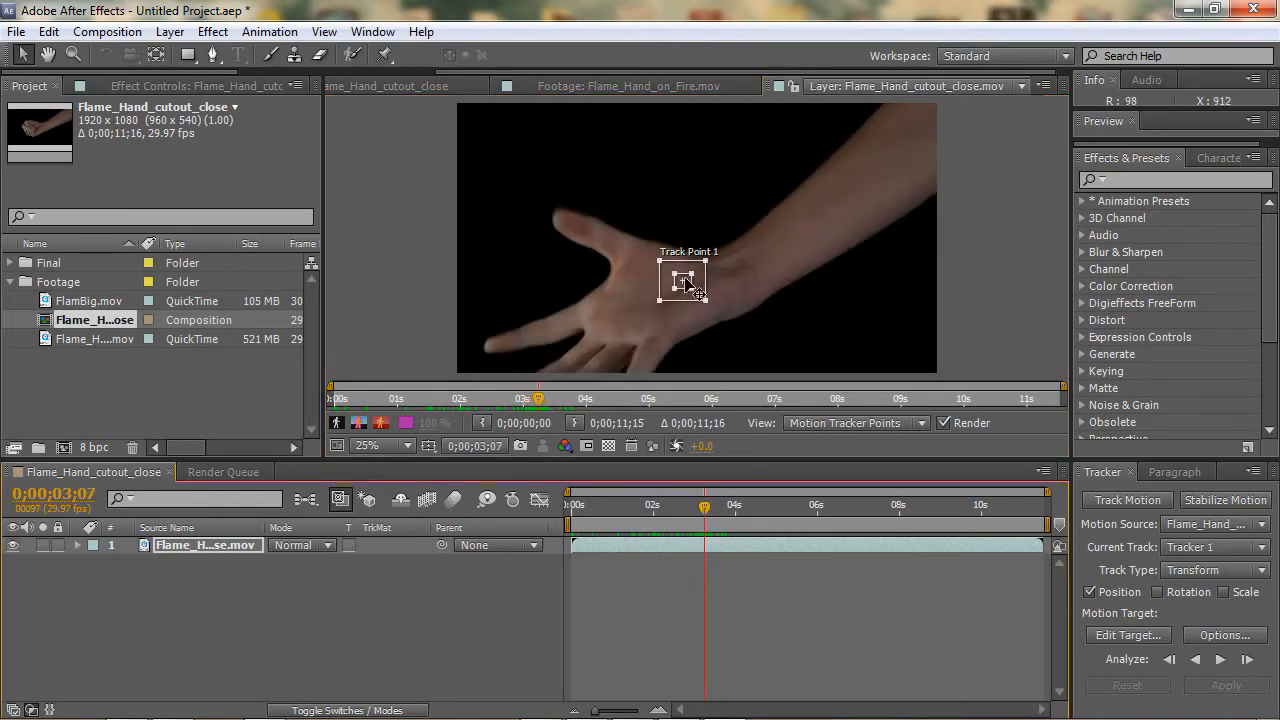
left_click_drag(684, 285, 676, 290)
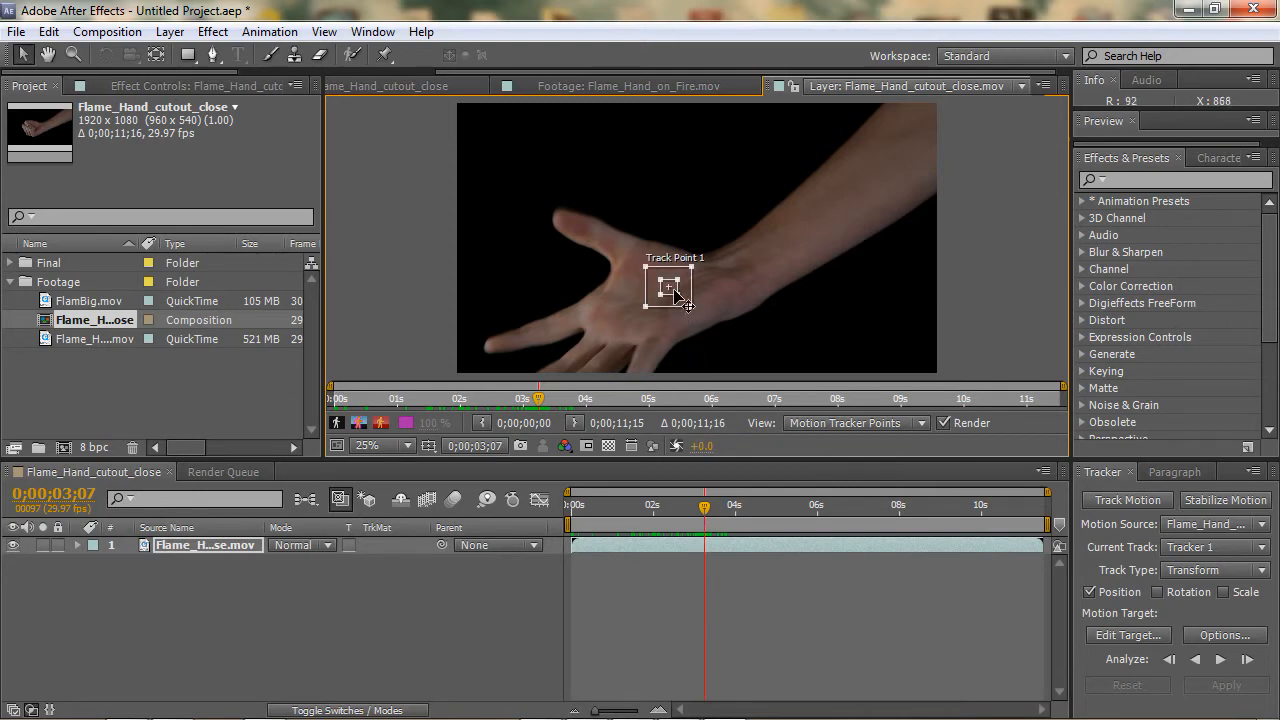
mouse_move(676, 302)
left_mouse_down()
mouse_move(980, 297)
mouse_move(670, 300)
left_mouse_up()
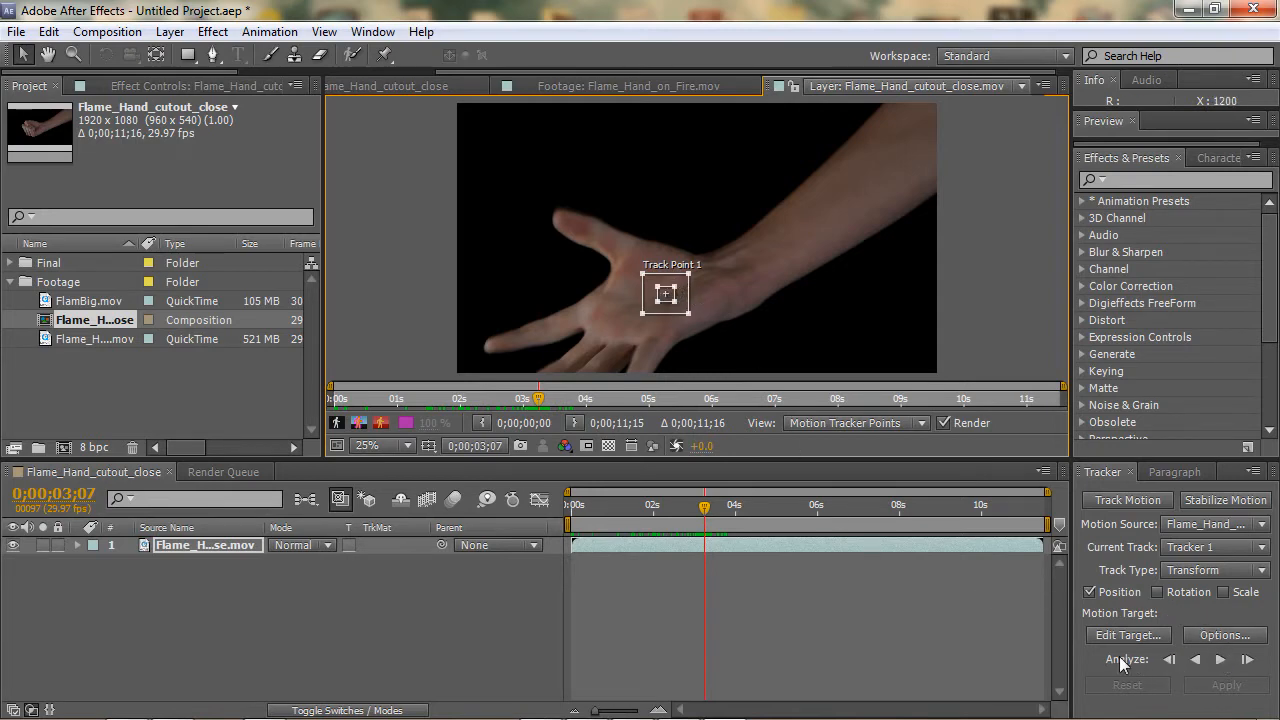
Step: Analyze Track Point 1 forward from 0;00;03;07 until the hand has closed at 0;00;09;28
left_click(1219, 661)
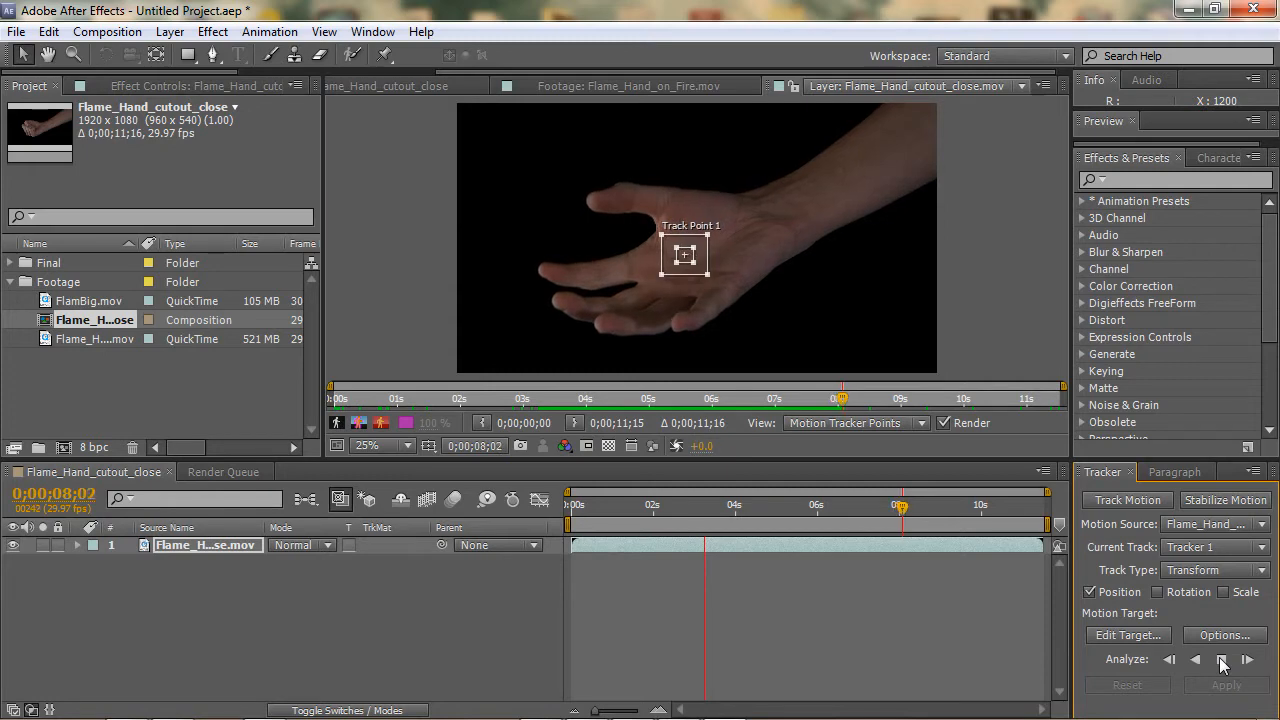
left_click(1221, 660)
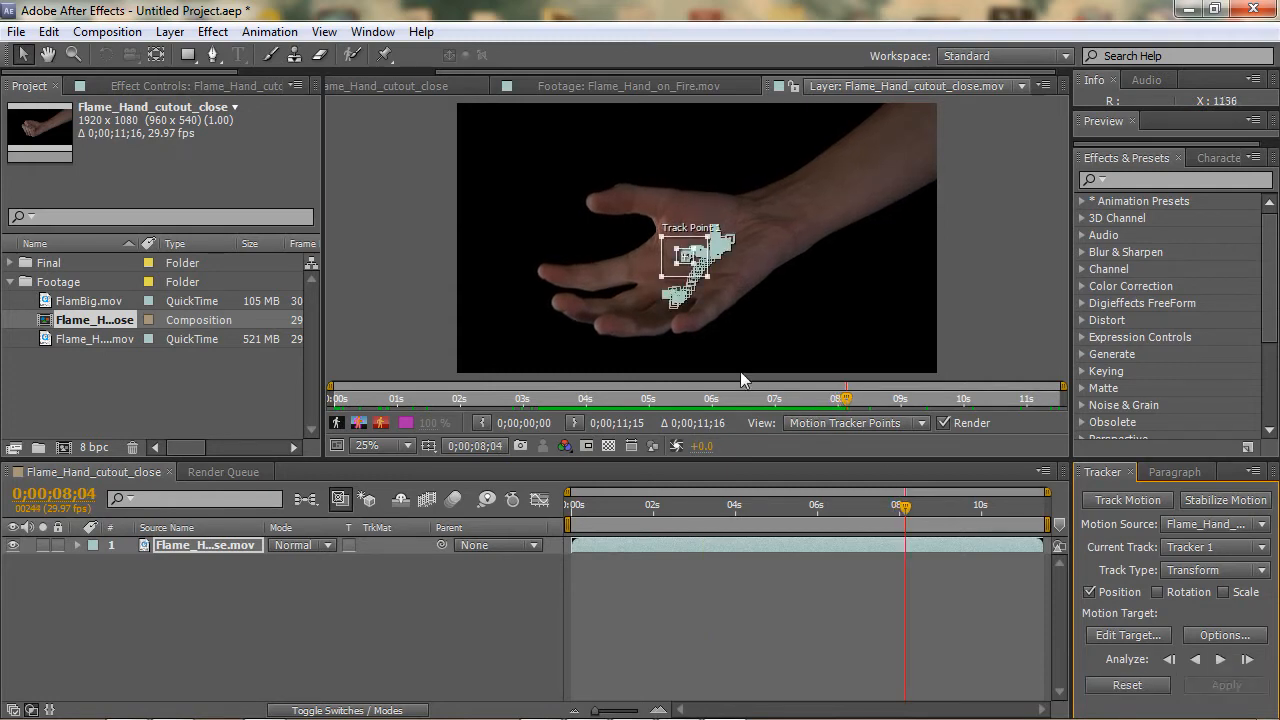
left_click(1221, 662)
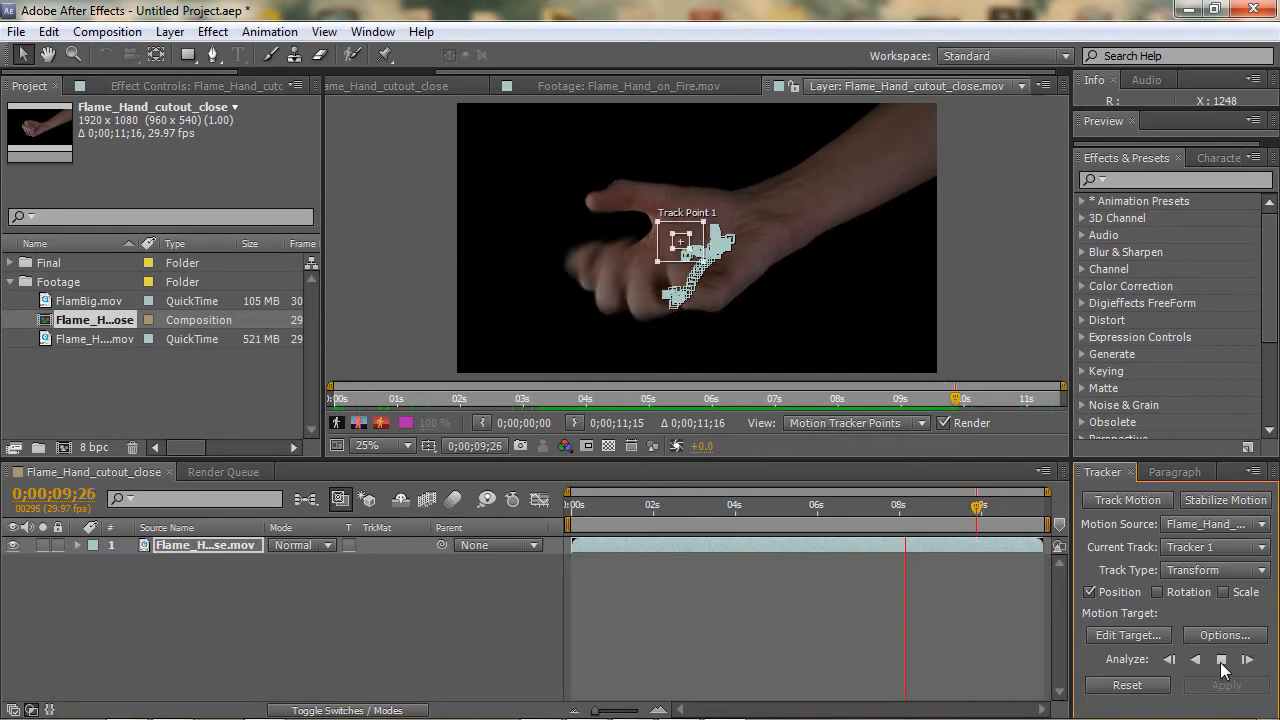
left_click(1221, 660)
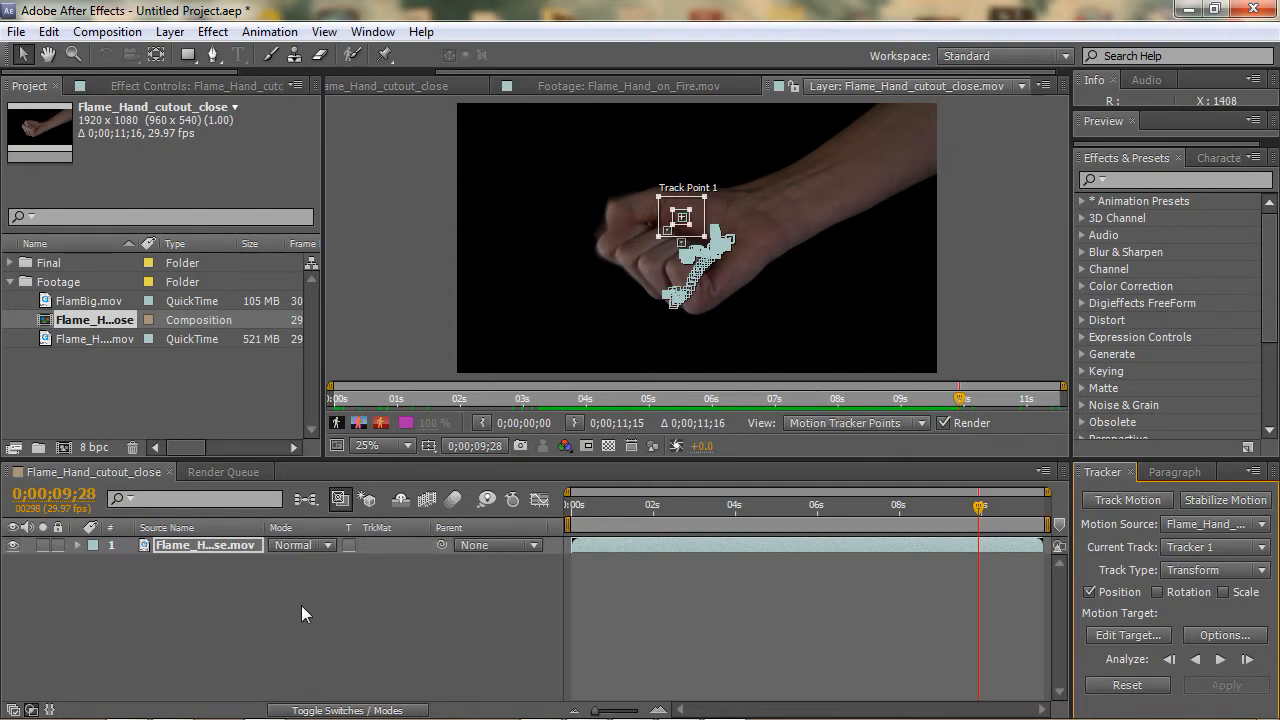
Step: Create a null object layer and rename it Tracker
left_click(170, 31)
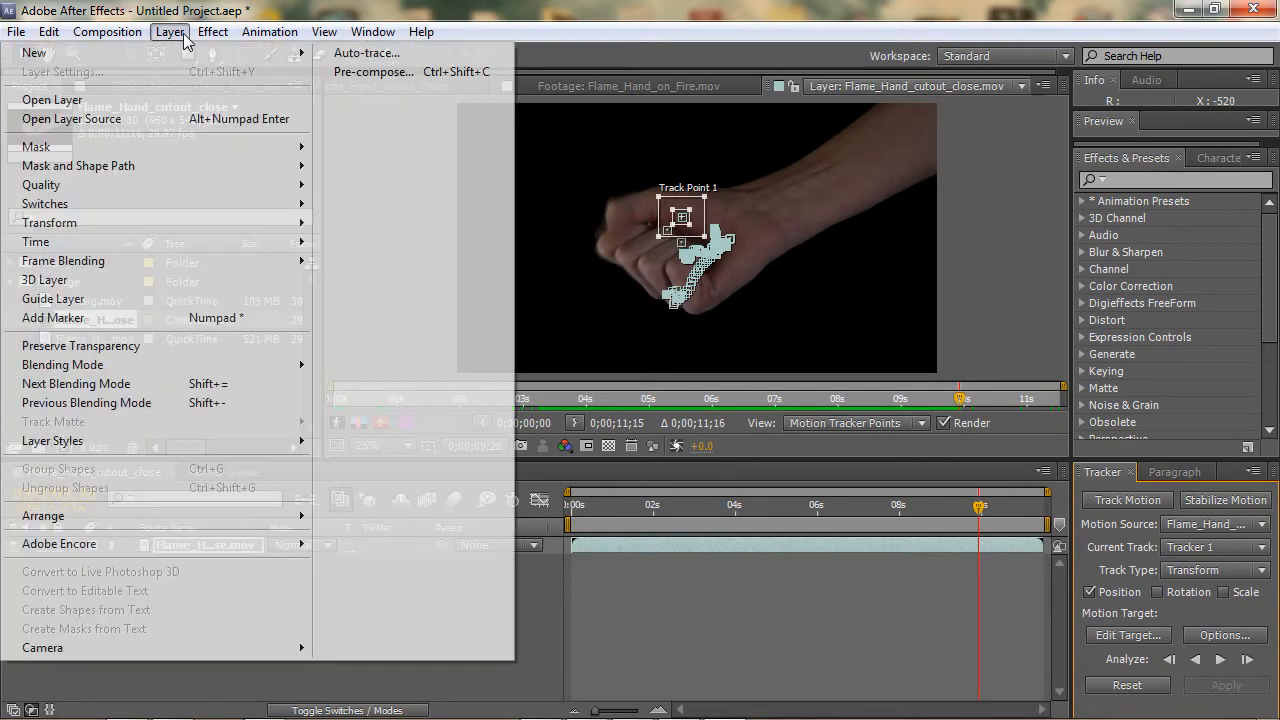
mouse_move(195, 54)
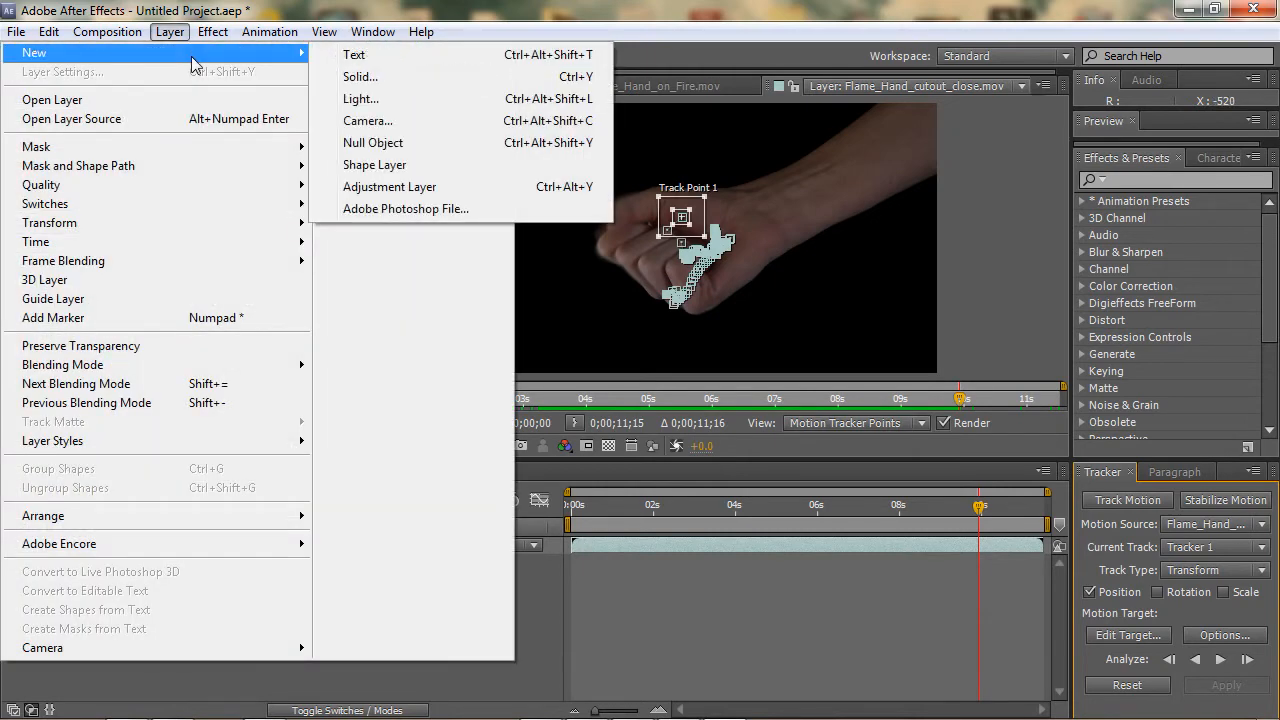
left_click(395, 148)
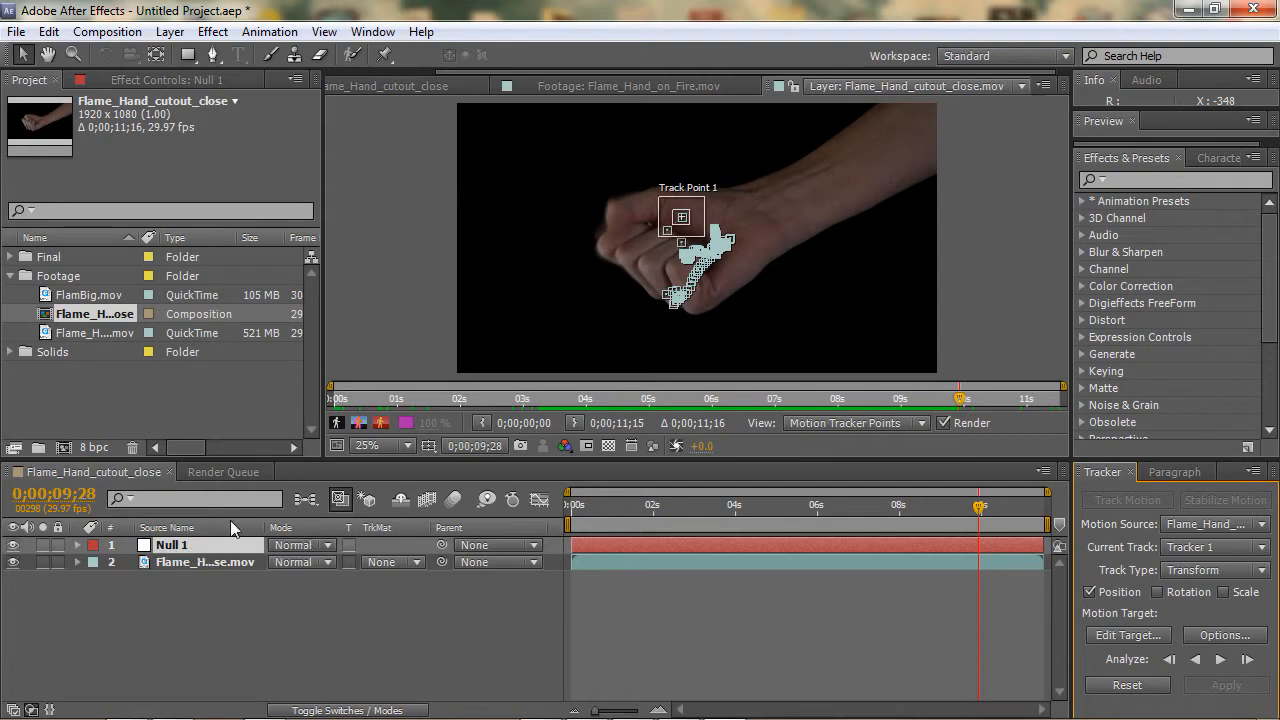
right_click(181, 553)
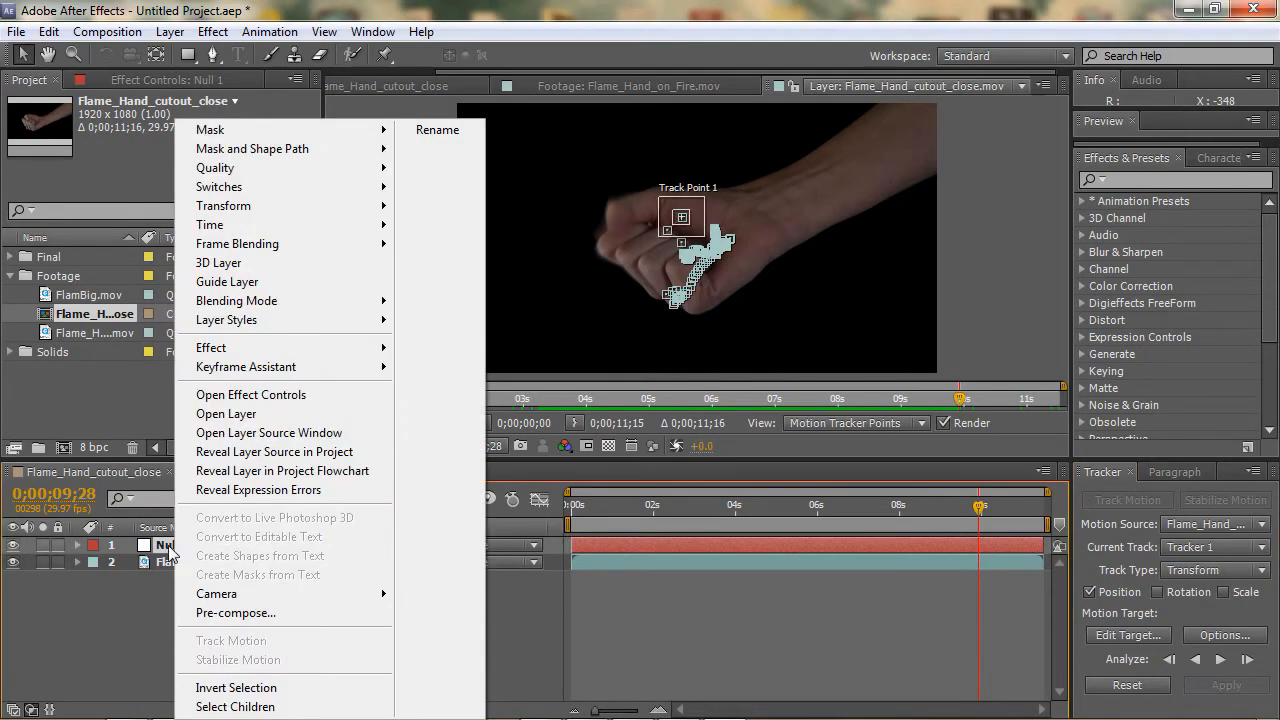
left_click(440, 130)
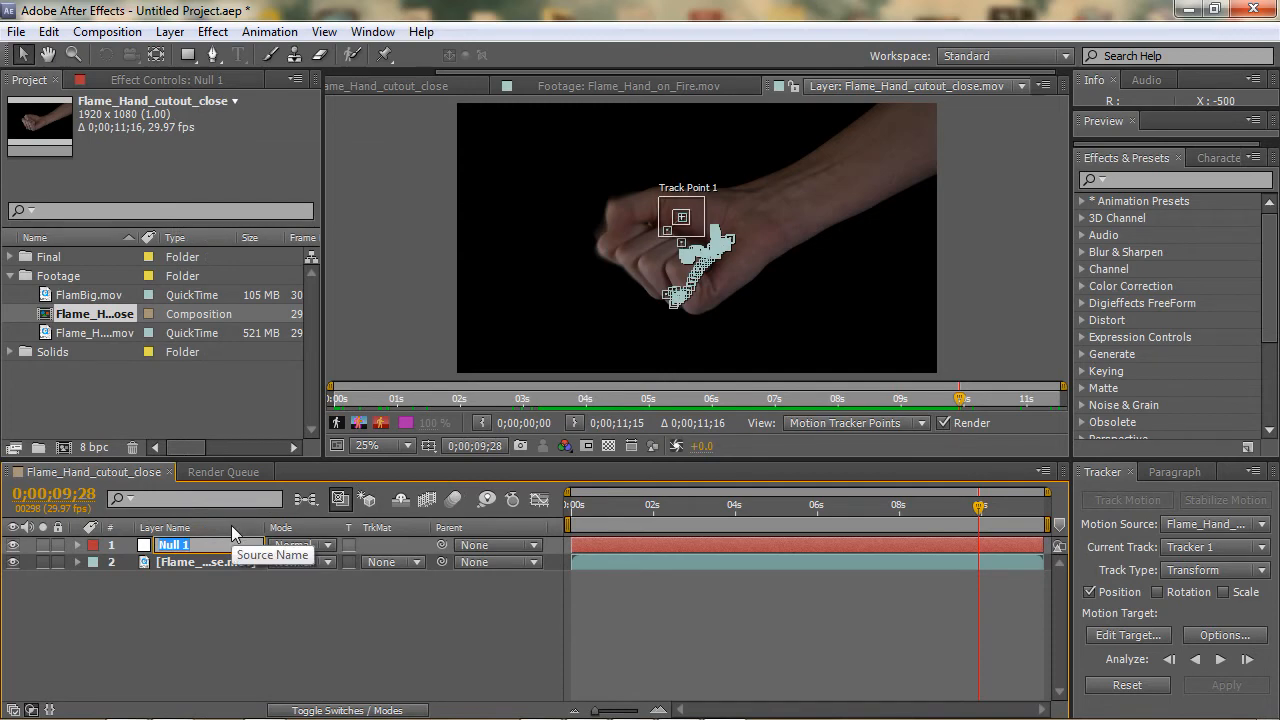
type("Tra")
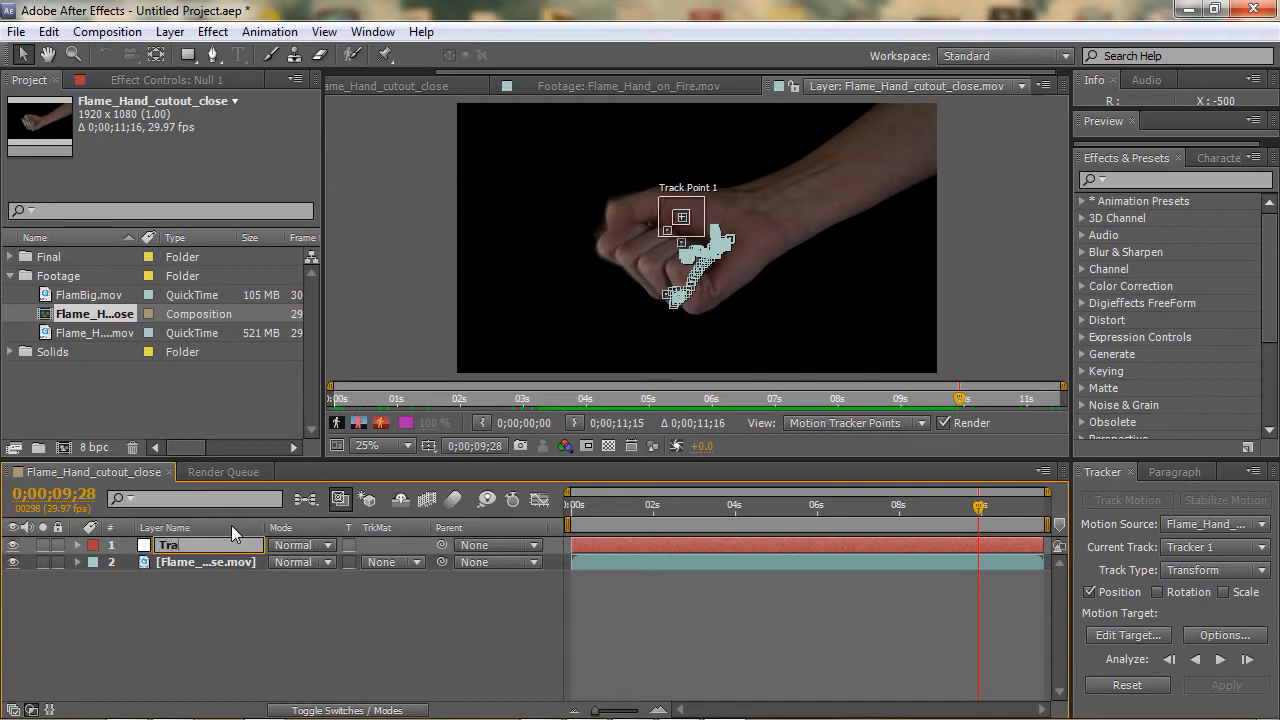
type("cker")
key("Return")
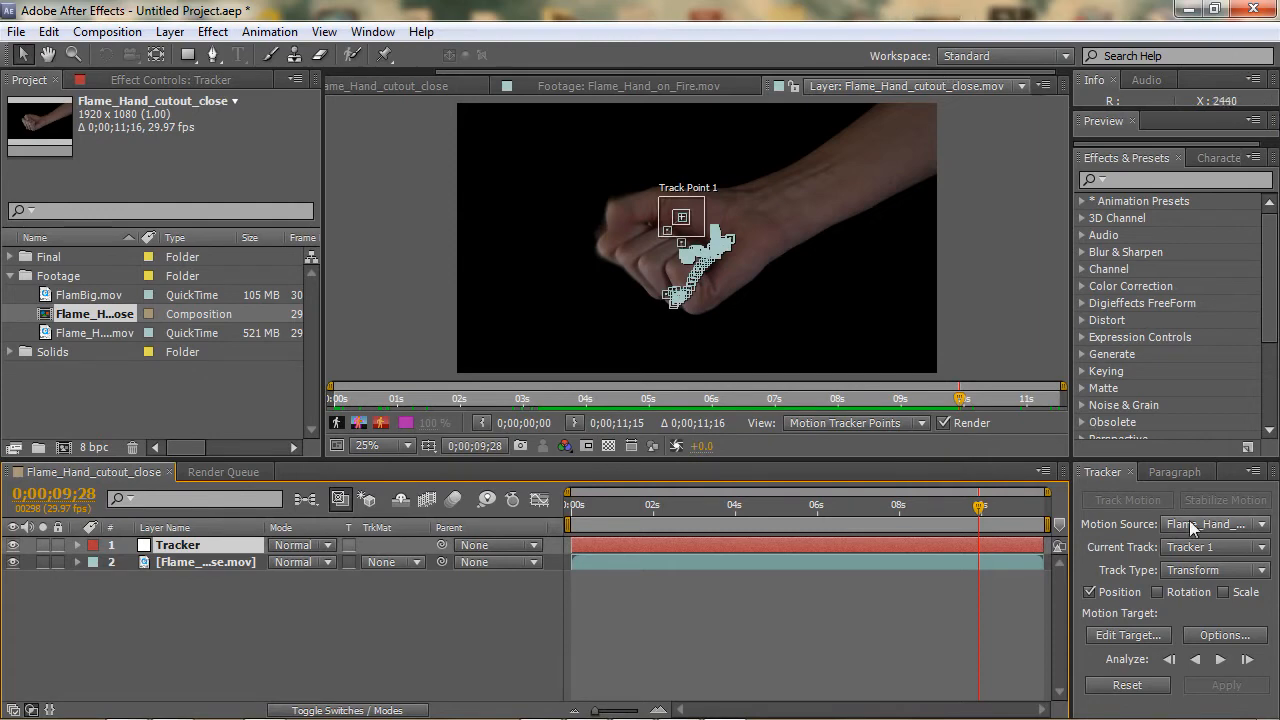
Step: Set the motion target of the track to the Tracker layer
left_click(1124, 635)
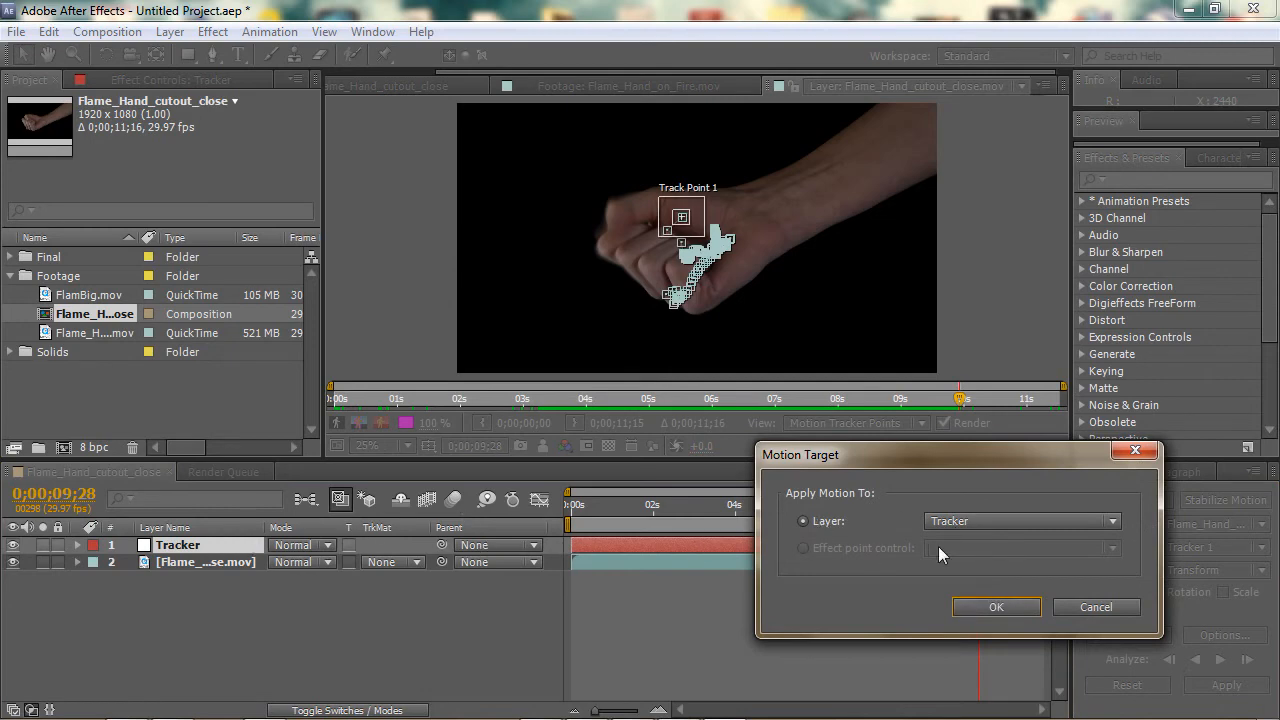
left_click(1037, 524)
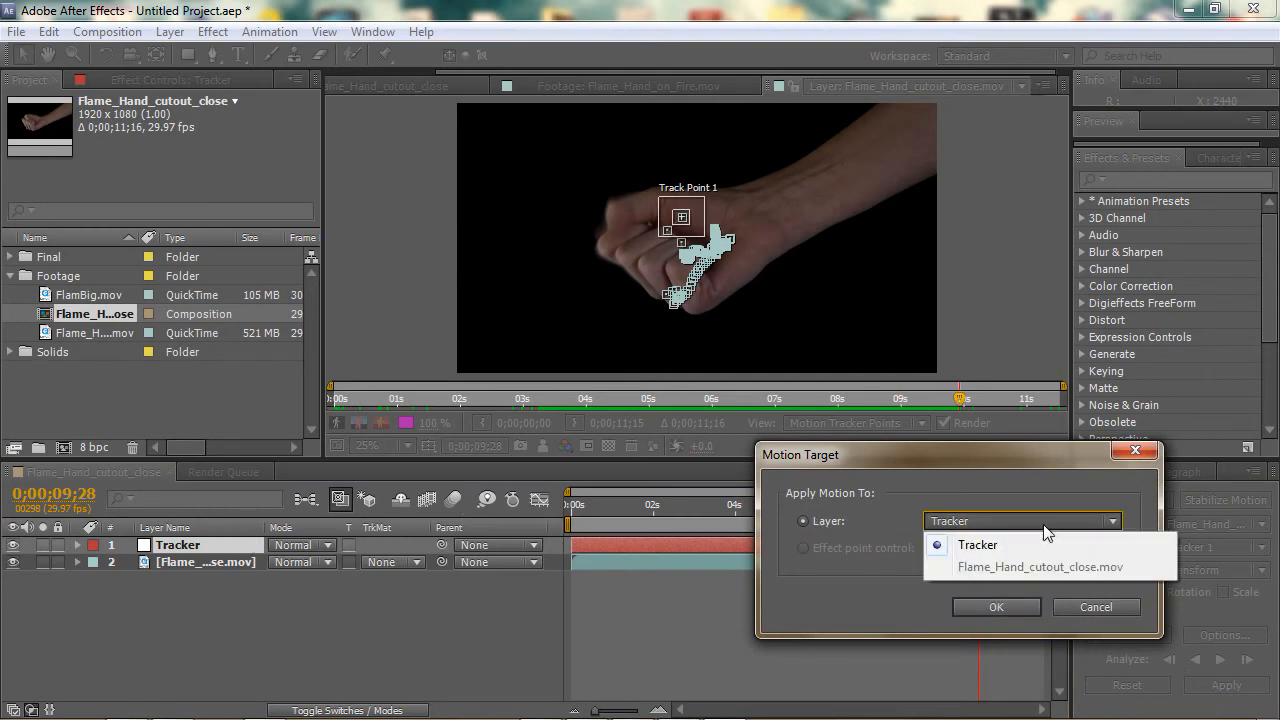
left_click(1013, 496)
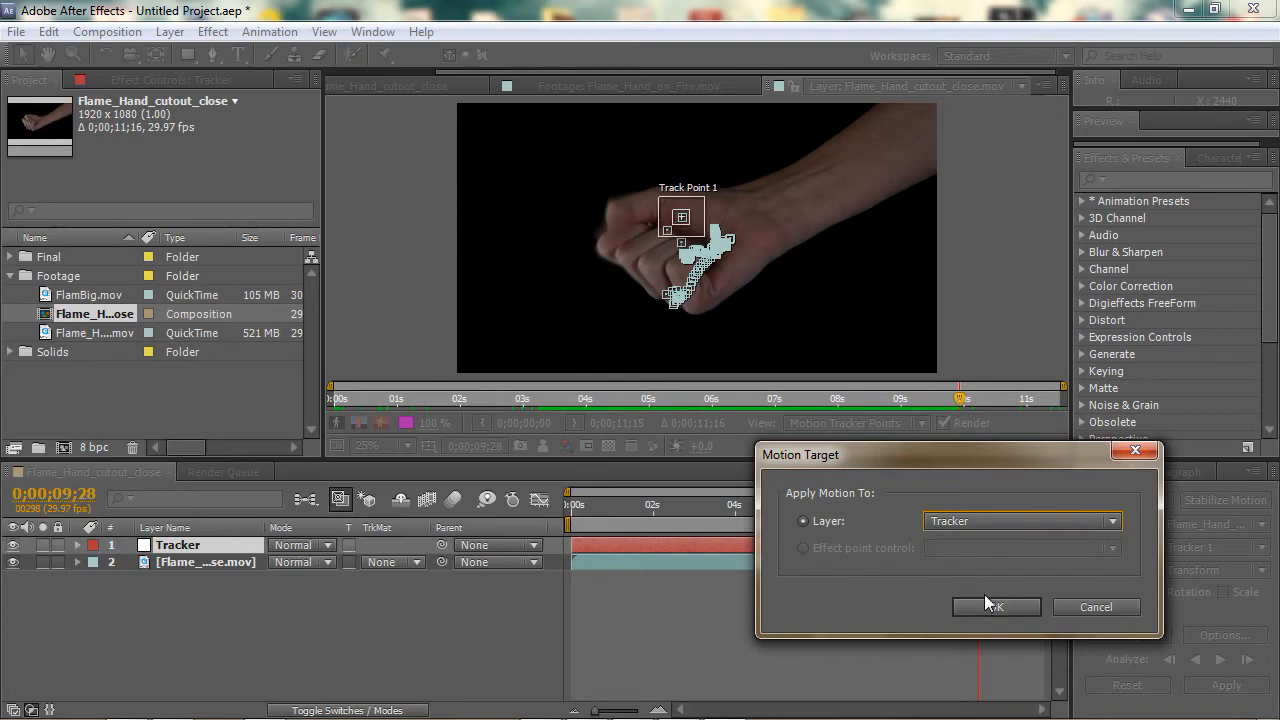
left_click(985, 606)
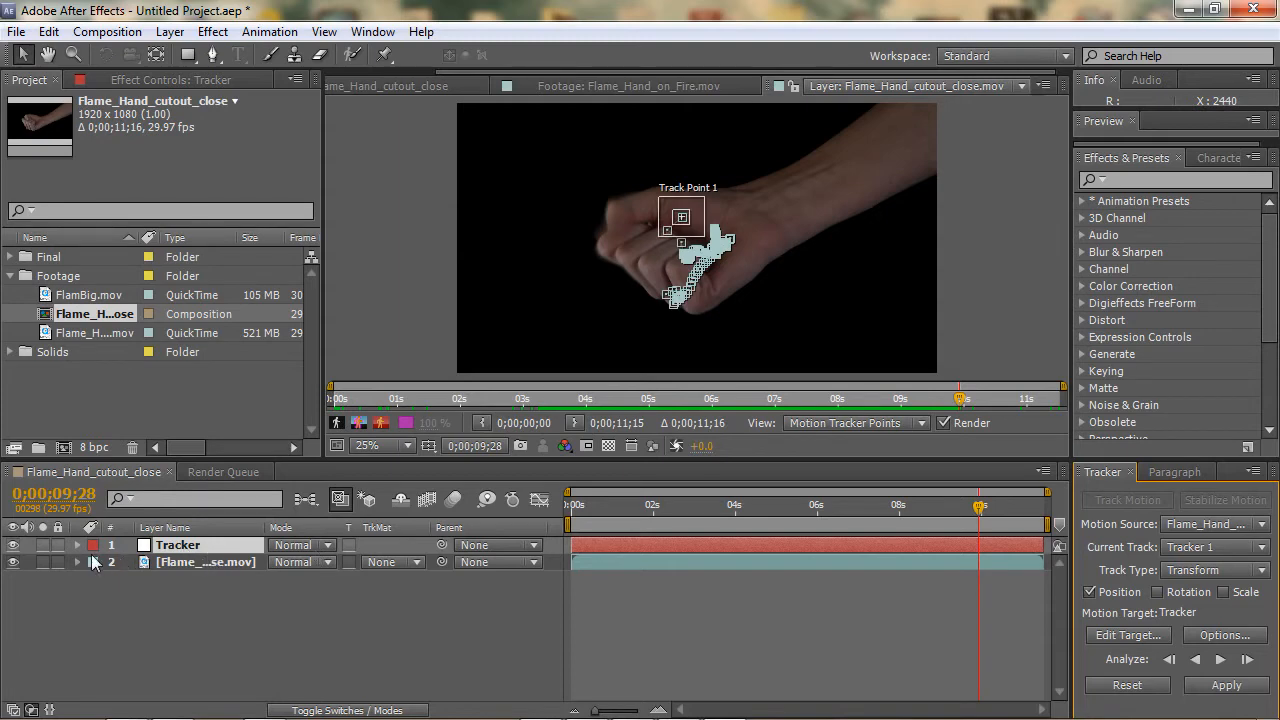
Step: Solo the Tracker layer and expand its Transform properties
left_click(14, 564)
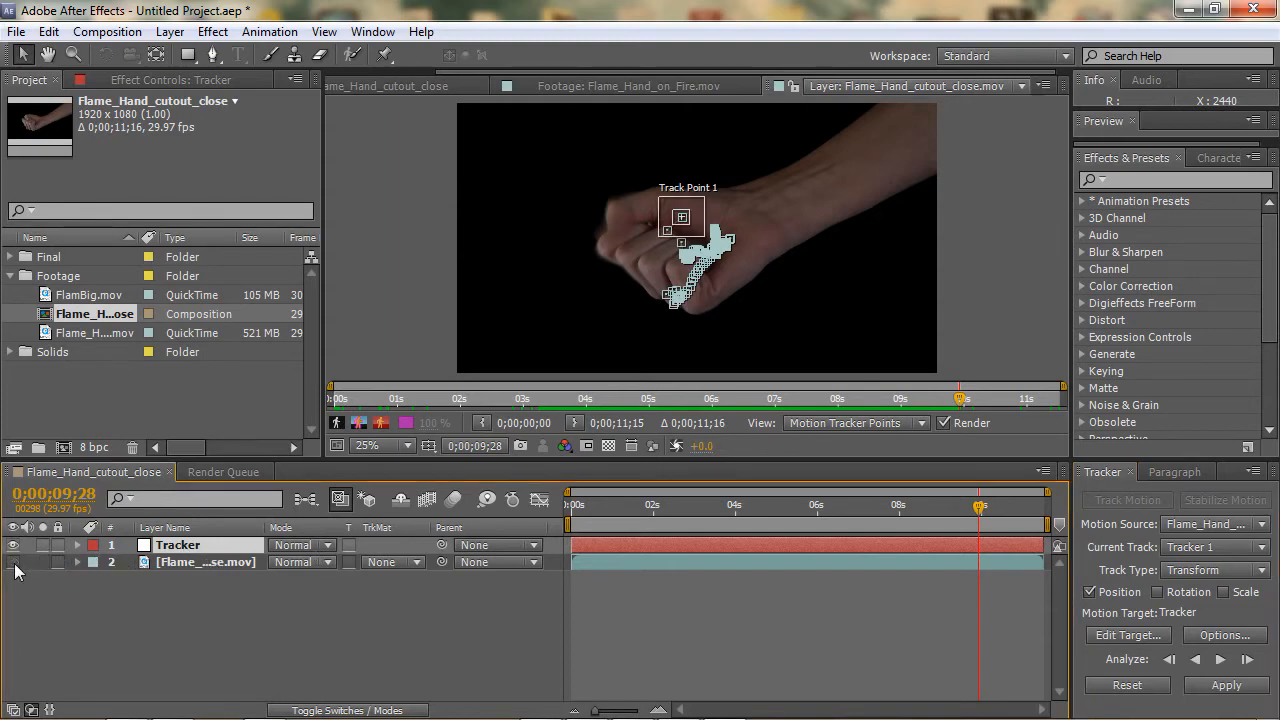
left_click(14, 566)
left_click(43, 545)
left_click(77, 545)
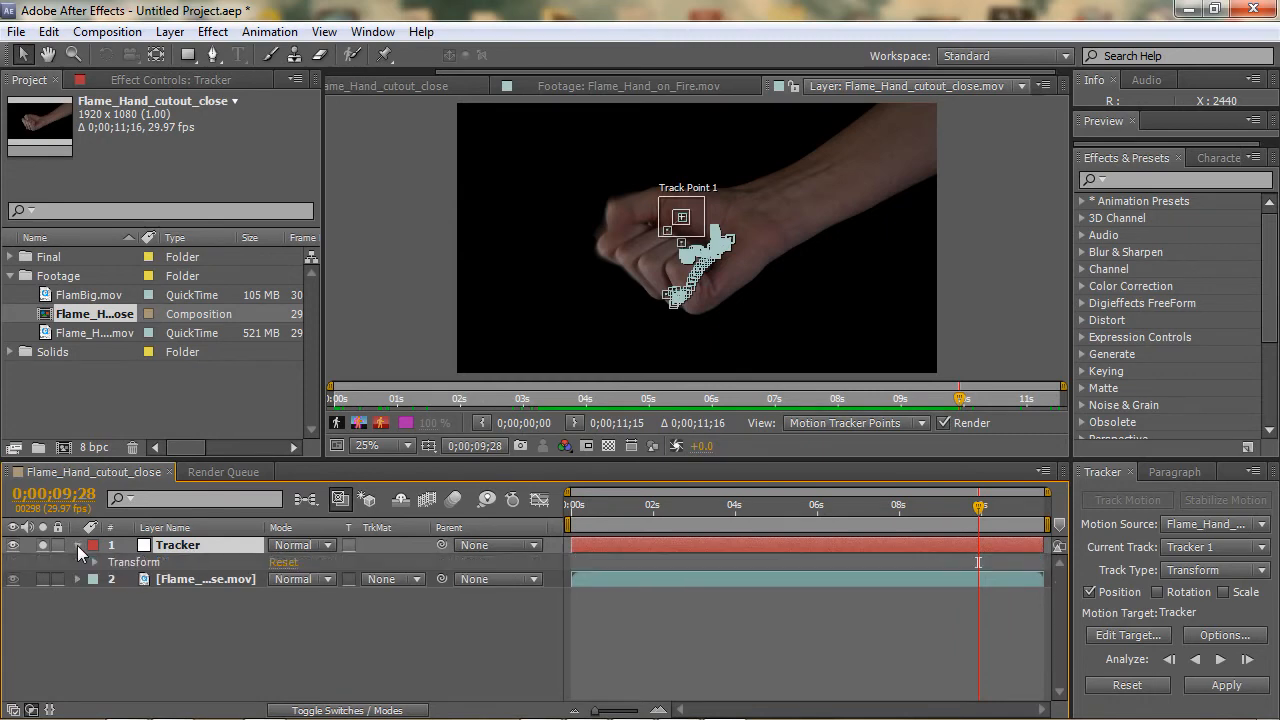
left_click(95, 562)
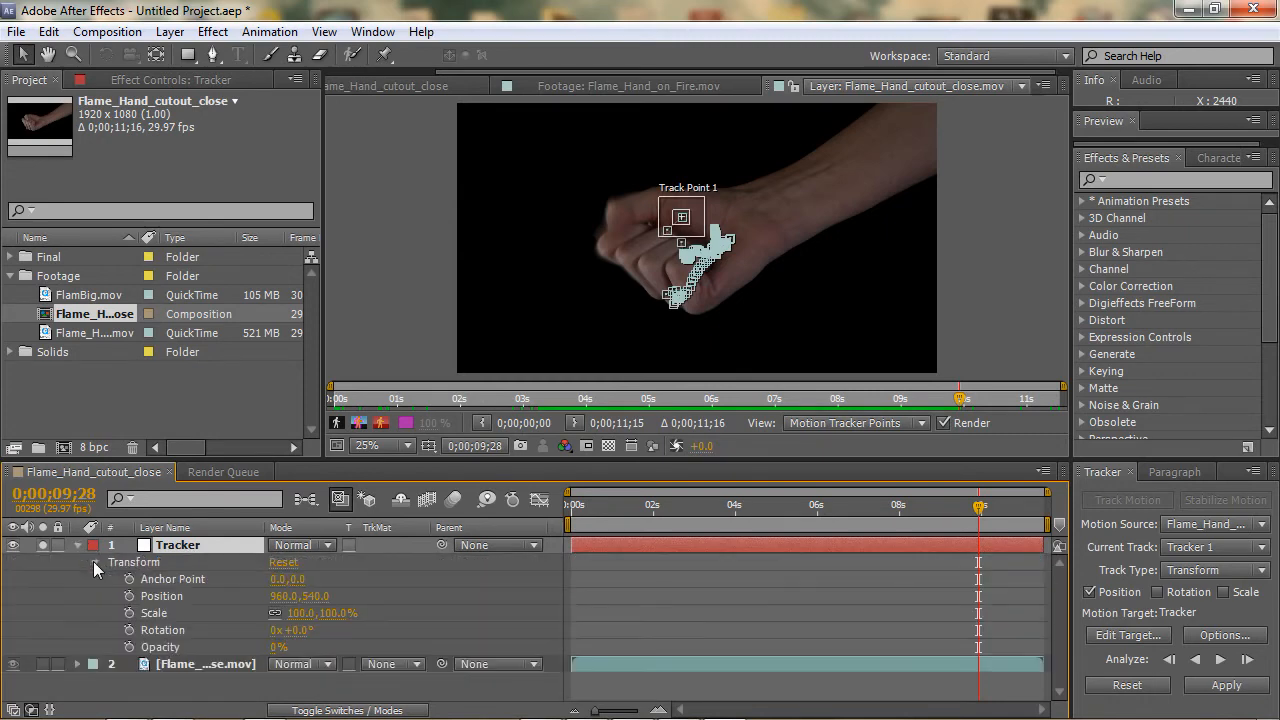
Step: Apply the motion track to the Tracker layer in the X and Y dimensions with the current time at 0;00;00;00
left_click_drag(808, 506, 570, 507)
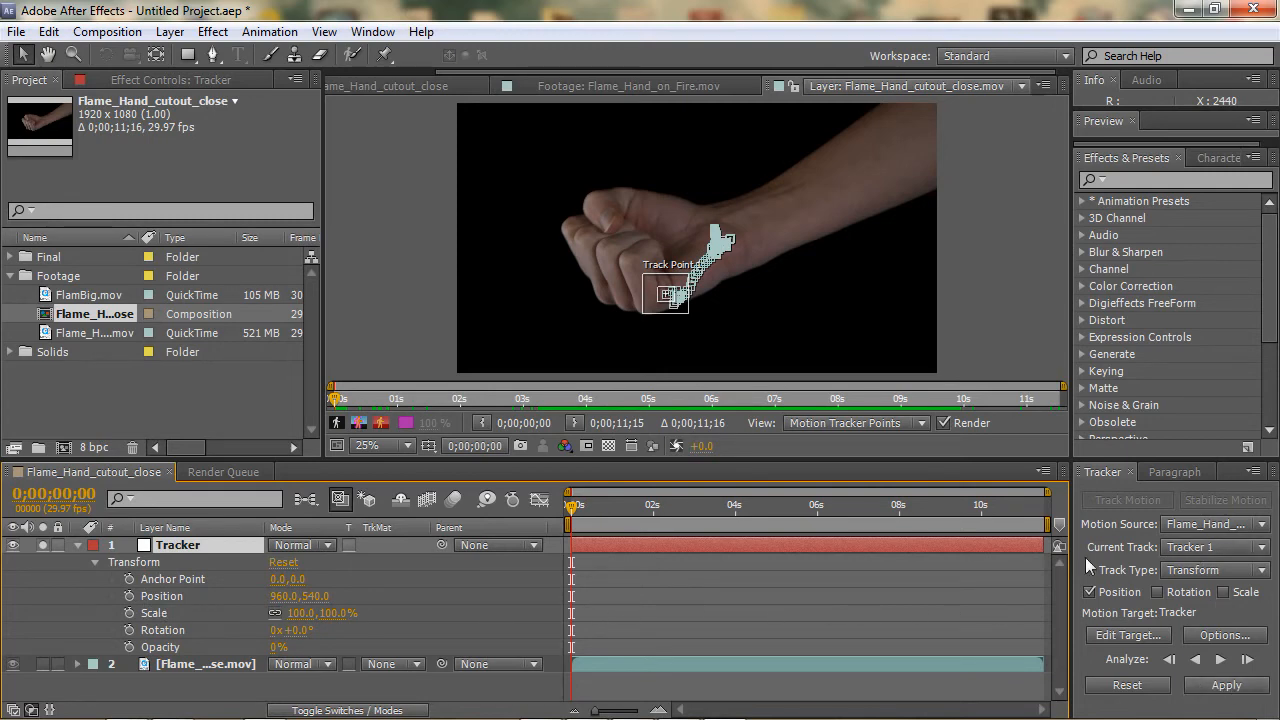
left_click(1226, 685)
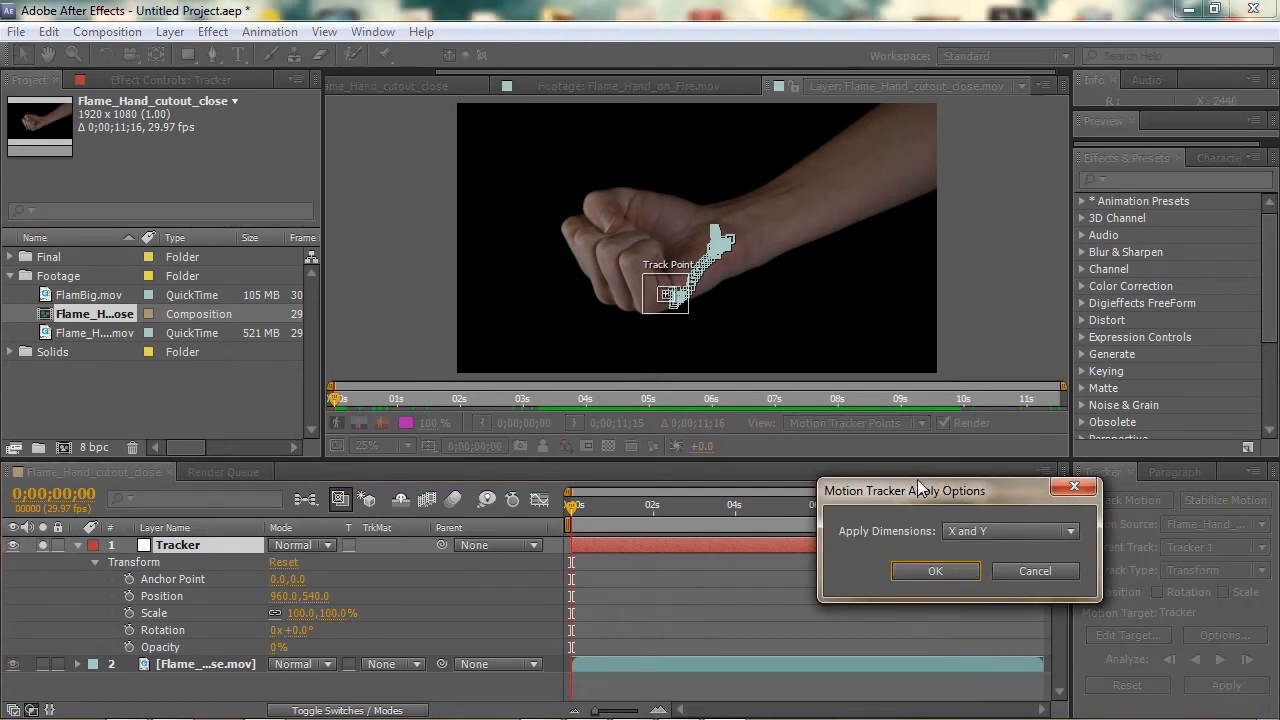
left_click(930, 572)
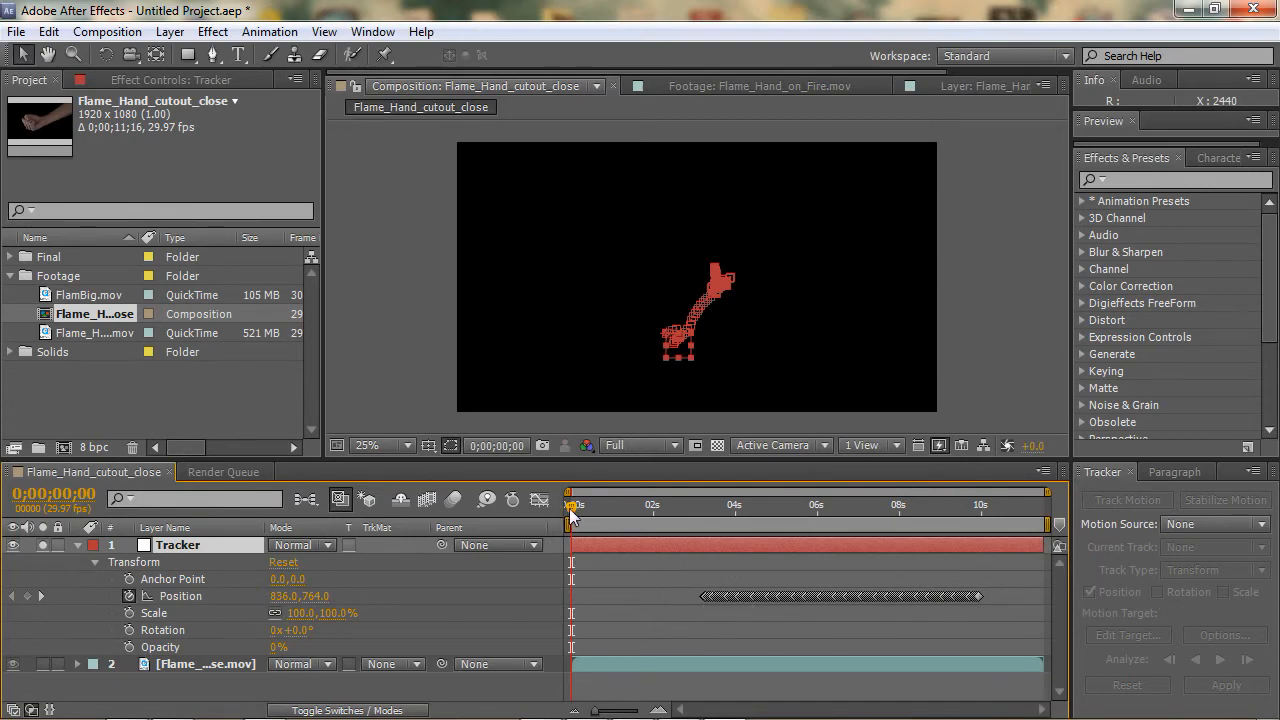
Step: Scrub to 0;00;02;19 to check the null's movement, then collapse the Tracker layer and turn off its solo
left_click_drag(572, 506, 680, 550)
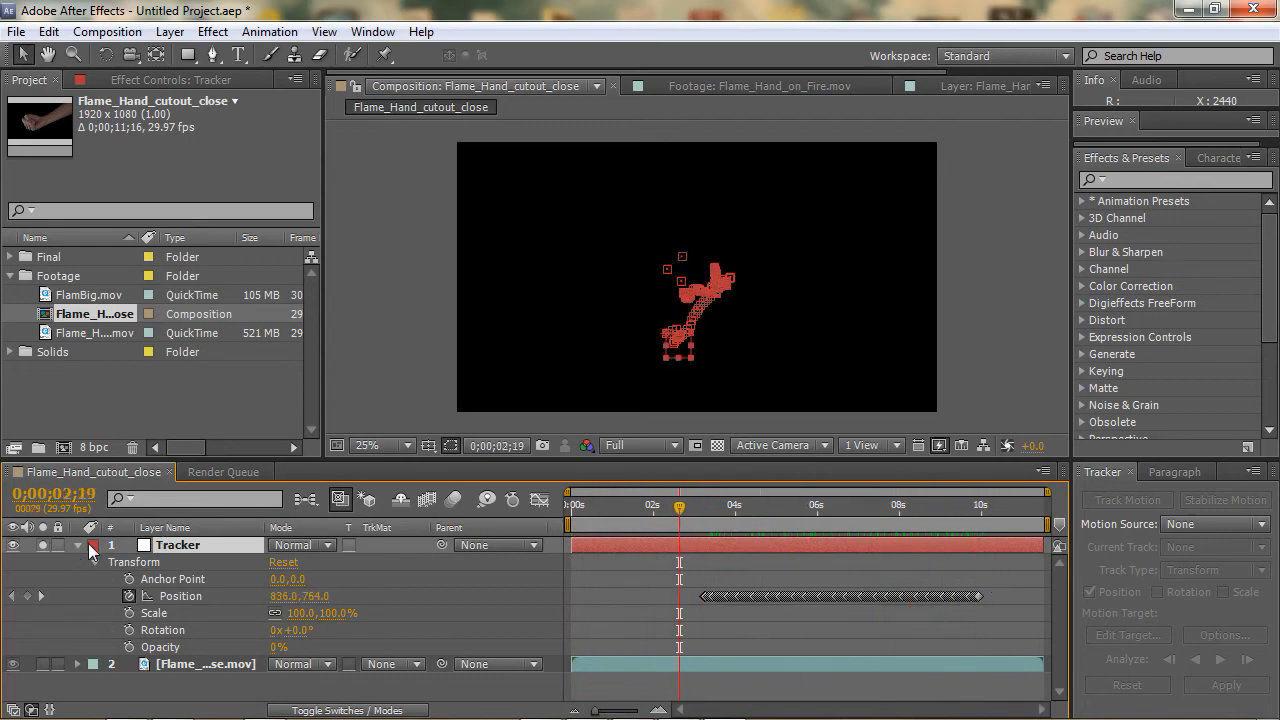
left_click(79, 544)
left_click(43, 546)
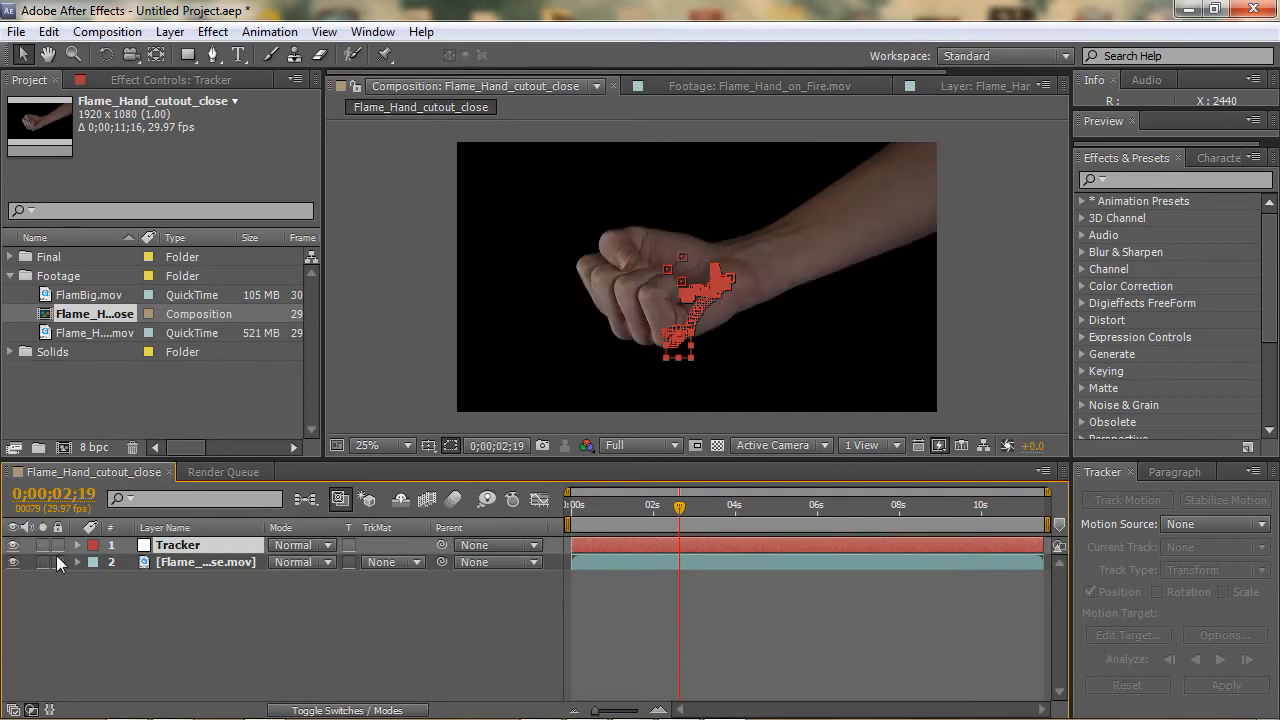
Step: Add FlamBig.mov from the Footage folder above the Tracker layer with the current time at 0;00;02;22
mouse_move(680, 513)
left_mouse_down()
mouse_move(572, 515)
mouse_move(763, 515)
mouse_move(684, 515)
left_mouse_up()
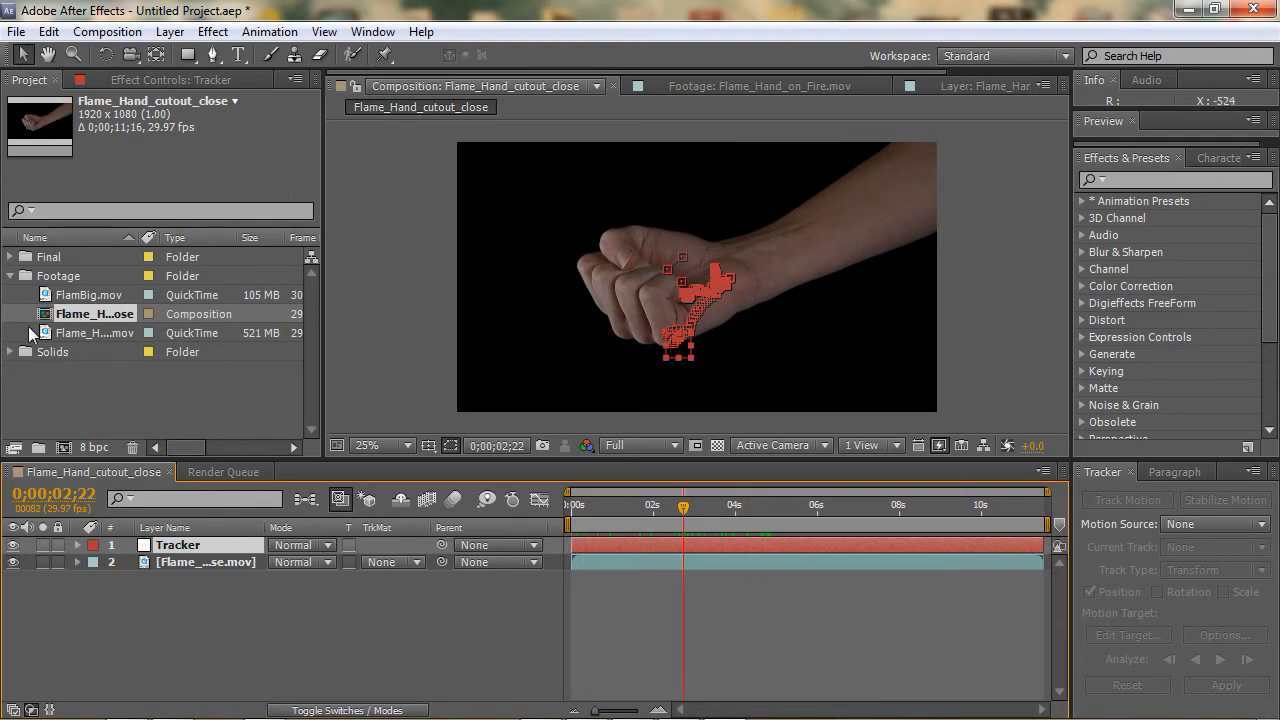
left_click(86, 295)
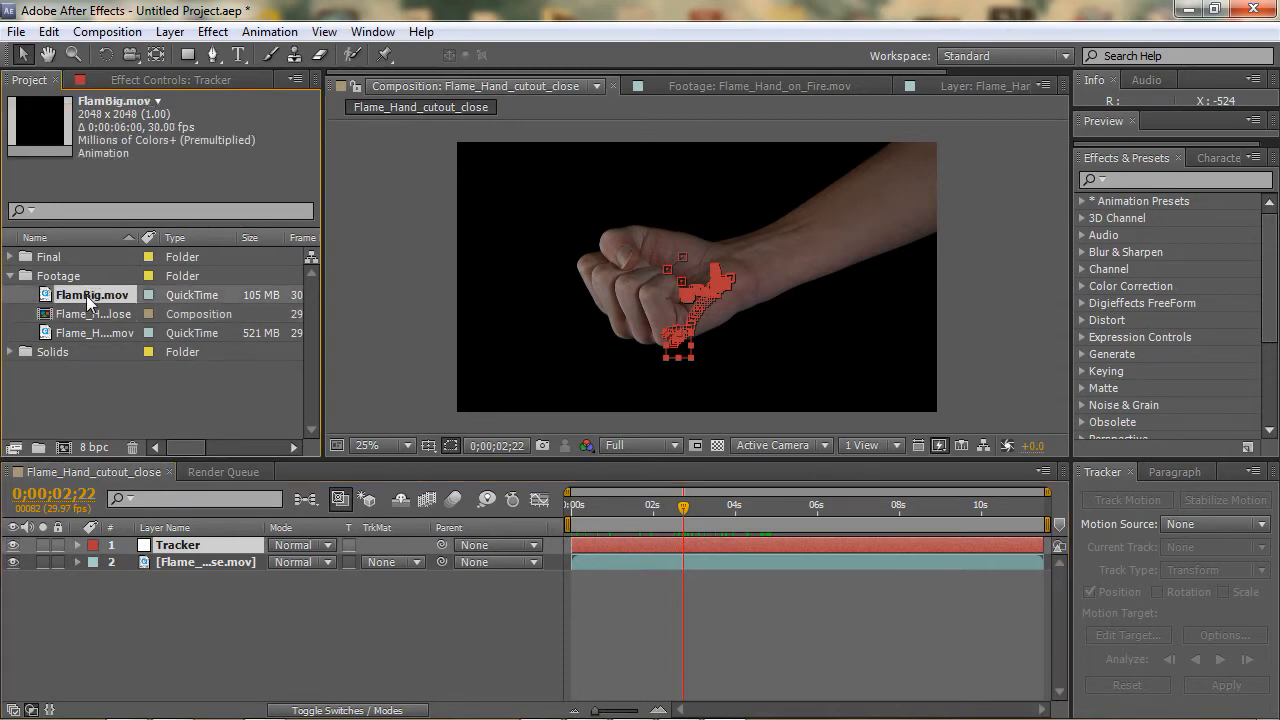
left_click_drag(86, 295, 202, 548)
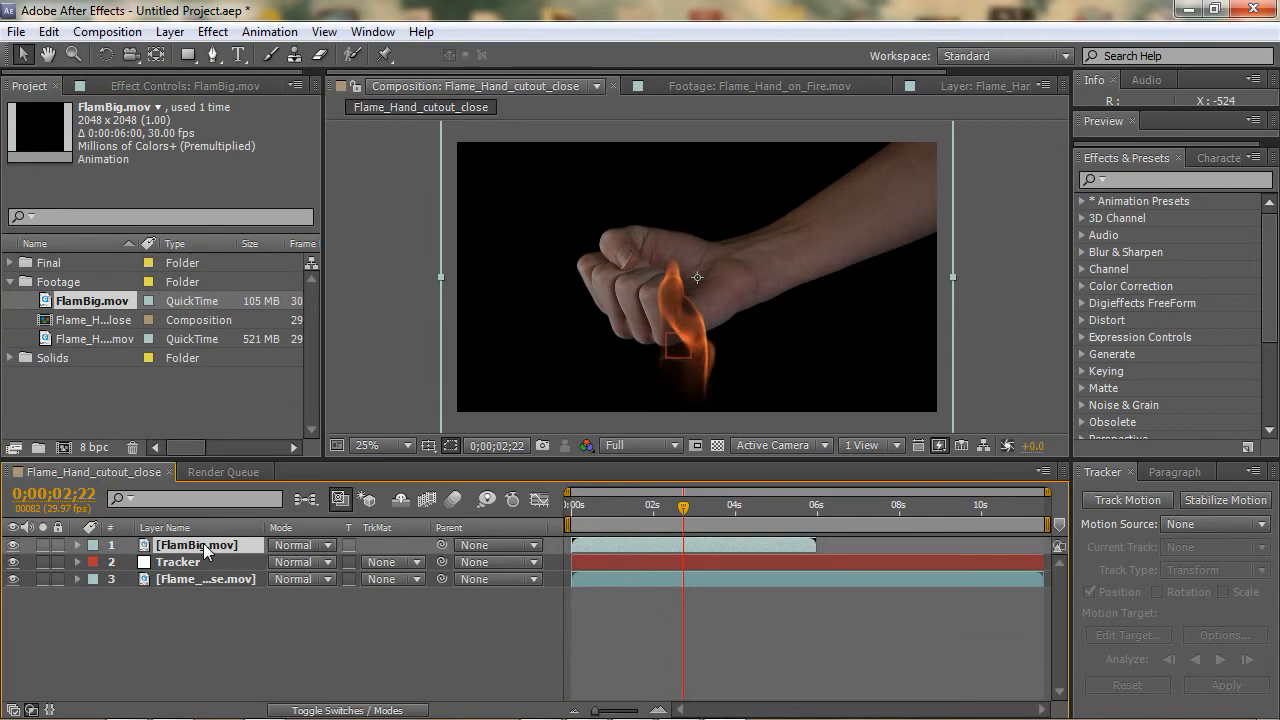
Step: Scale the FlamBig.mov layer down to a little over half its size and move it to position 880, 332 over the hand
key("comma")
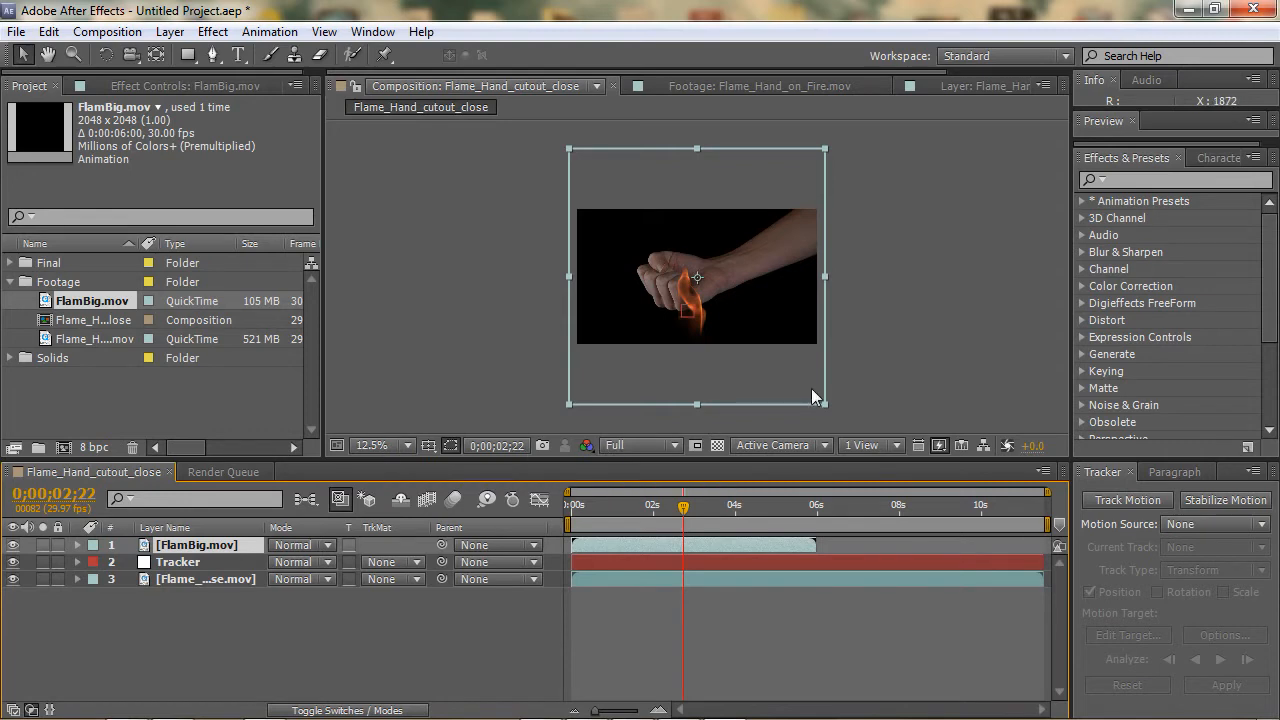
key("period")
key("comma")
left_click_drag(824, 404, 779, 350)
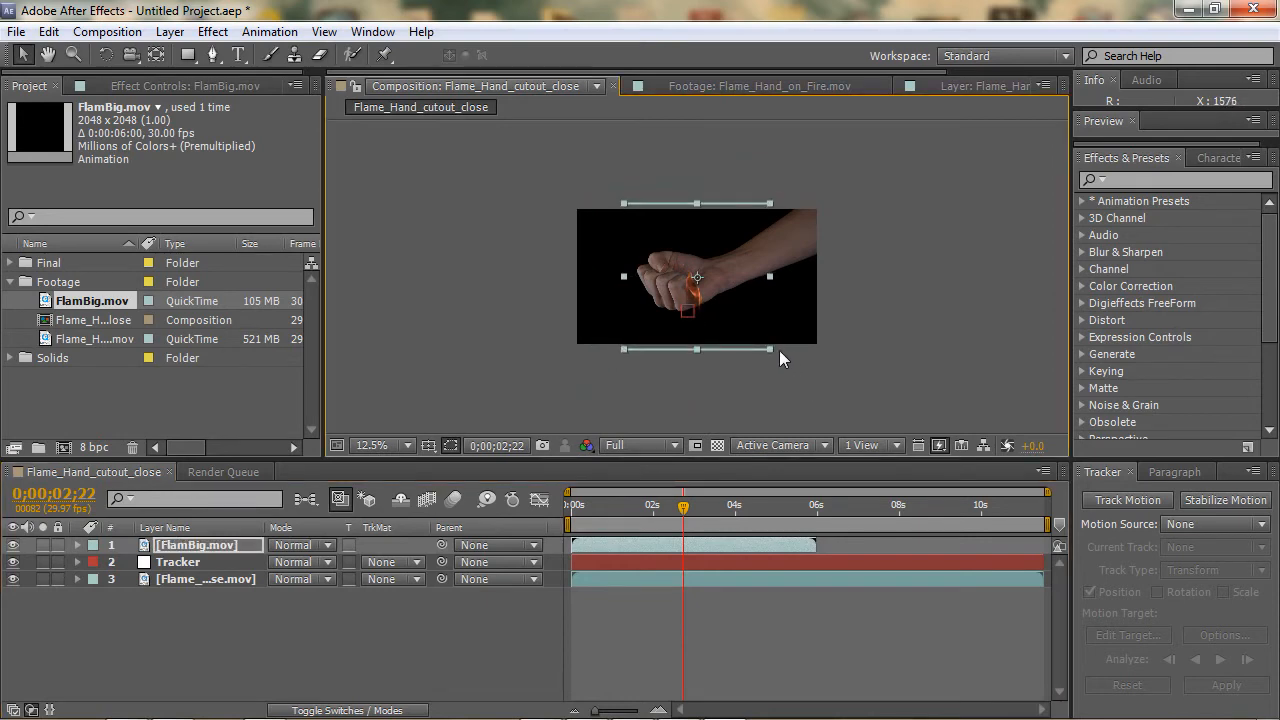
left_click_drag(703, 298, 693, 271)
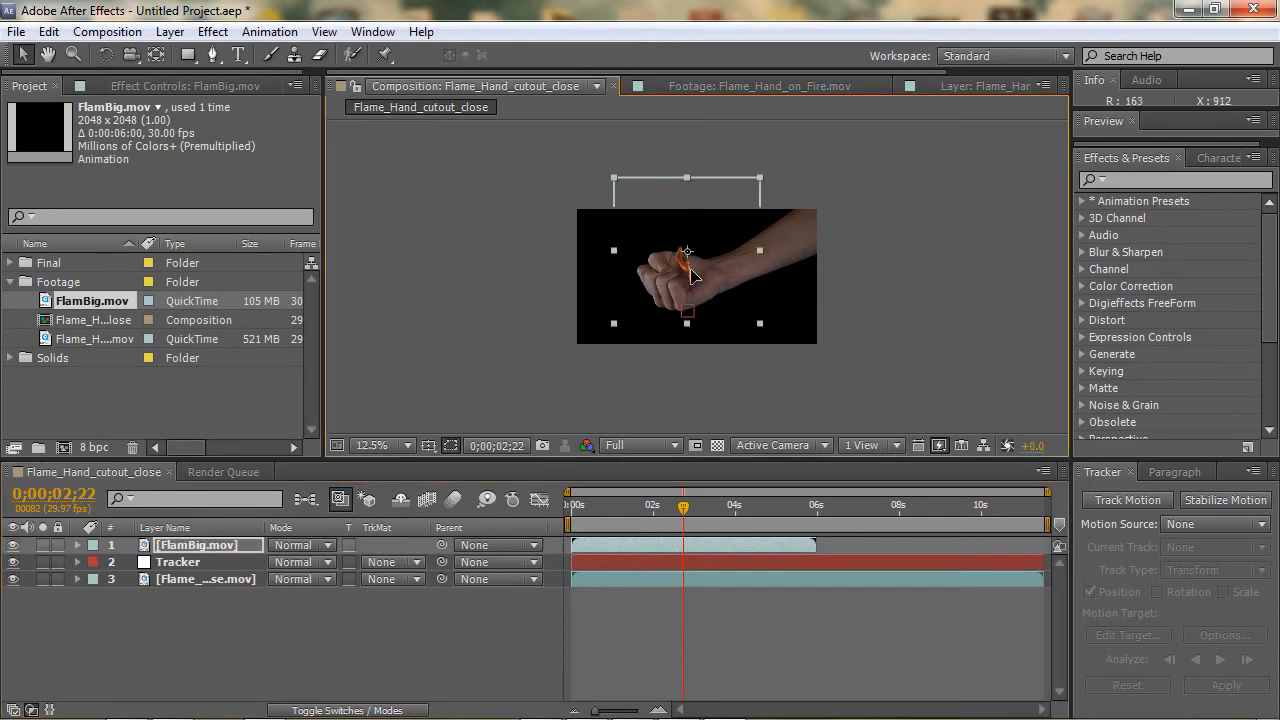
key("period")
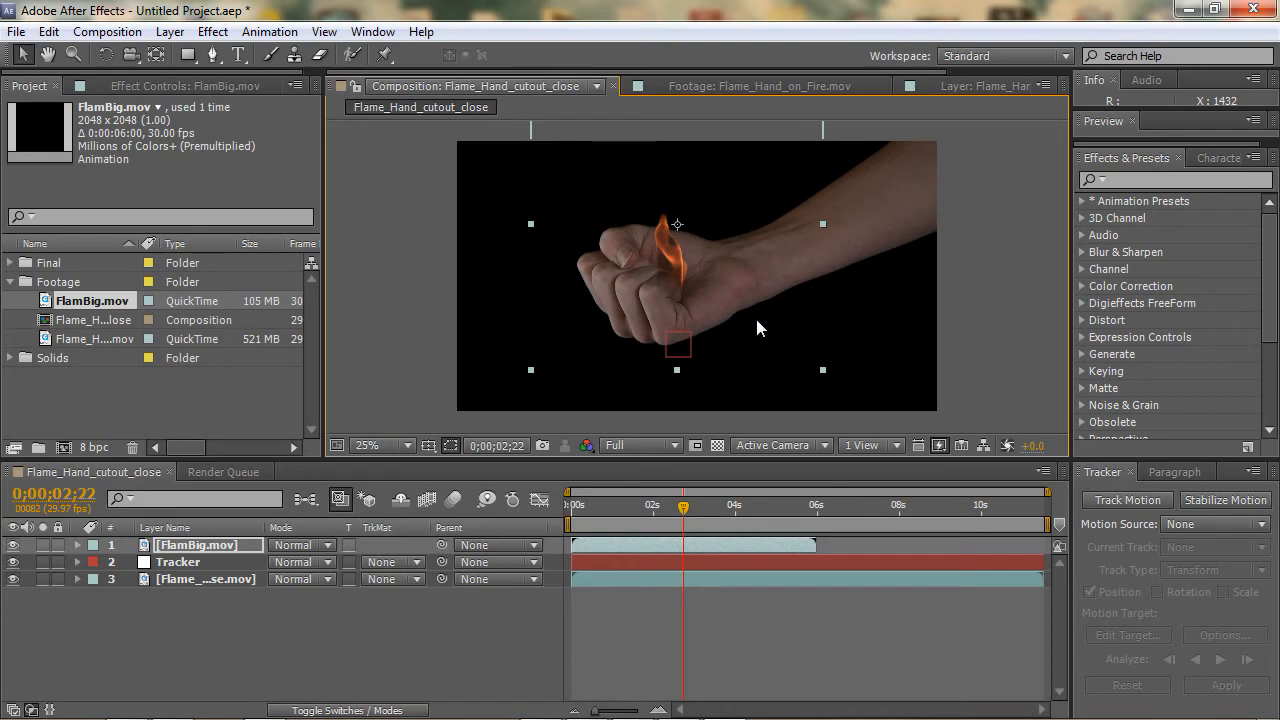
Step: Shift the FlamBig.mov layer in time so the flame starts just before 3 seconds, as the hand opens
left_click_drag(685, 507, 610, 512)
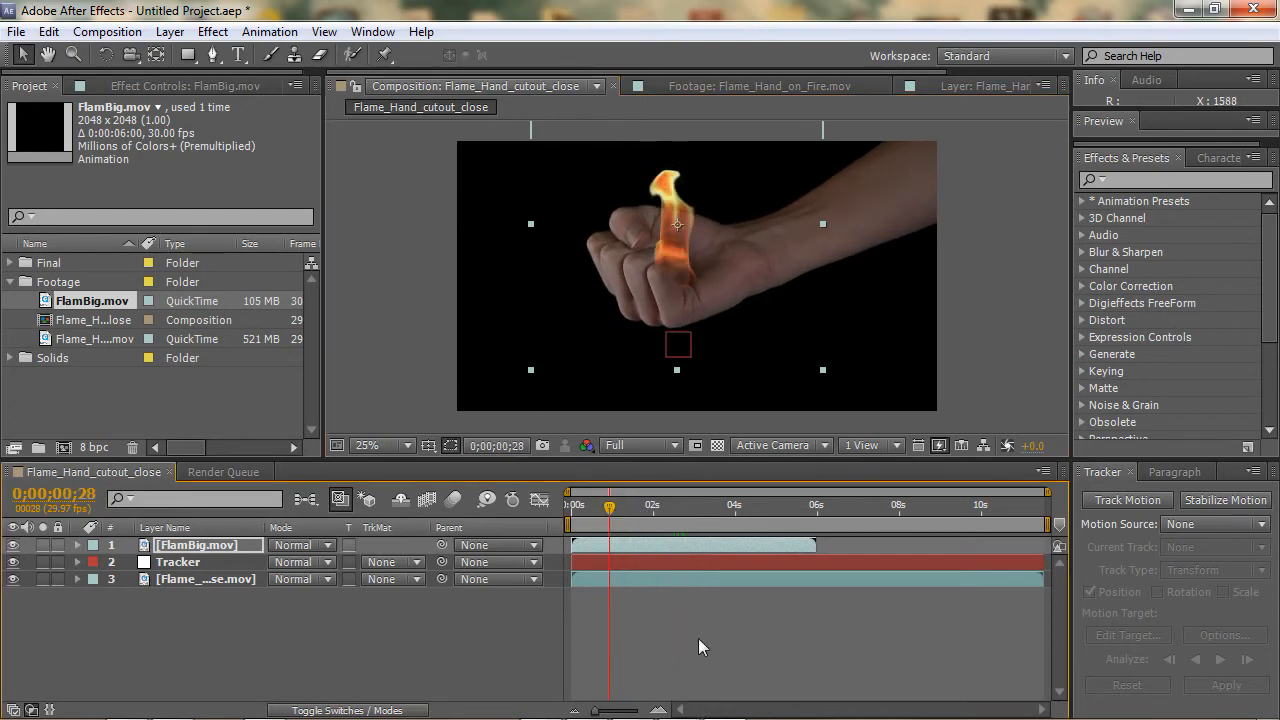
left_click_drag(609, 507, 767, 542)
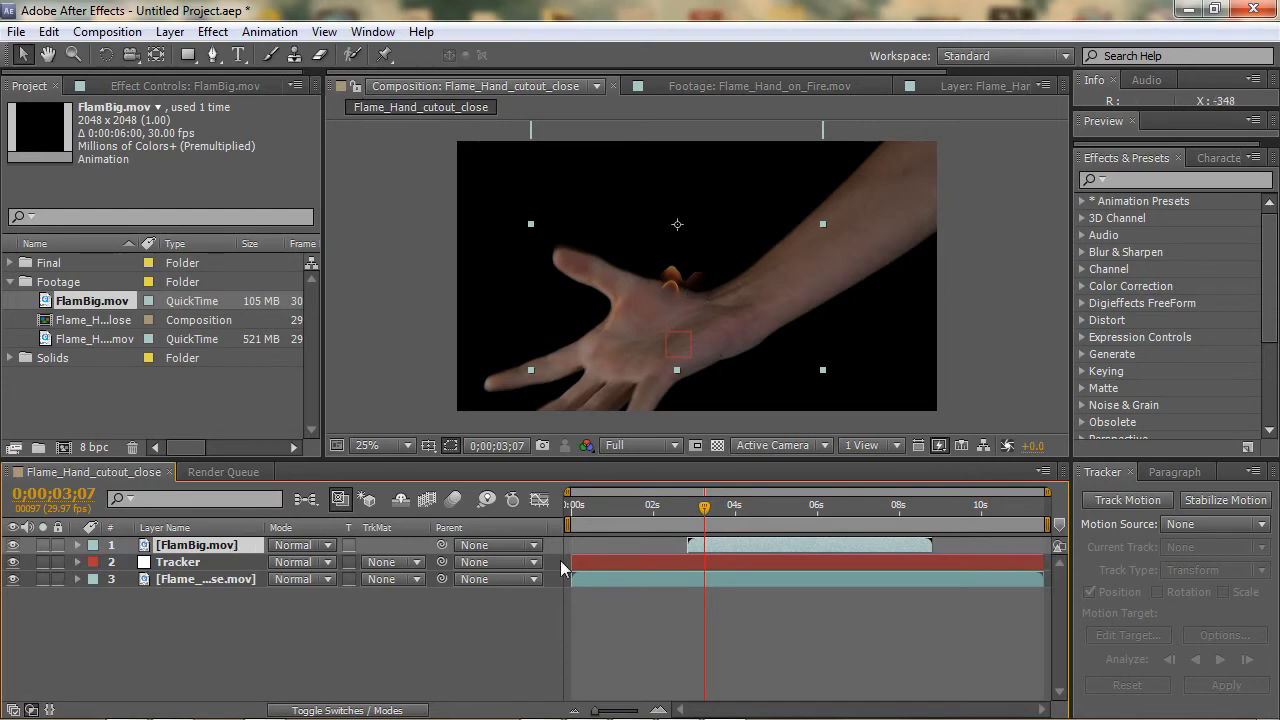
mouse_move(705, 505)
left_mouse_down()
mouse_move(895, 511)
mouse_move(673, 510)
mouse_move(766, 510)
mouse_move(708, 512)
left_mouse_up()
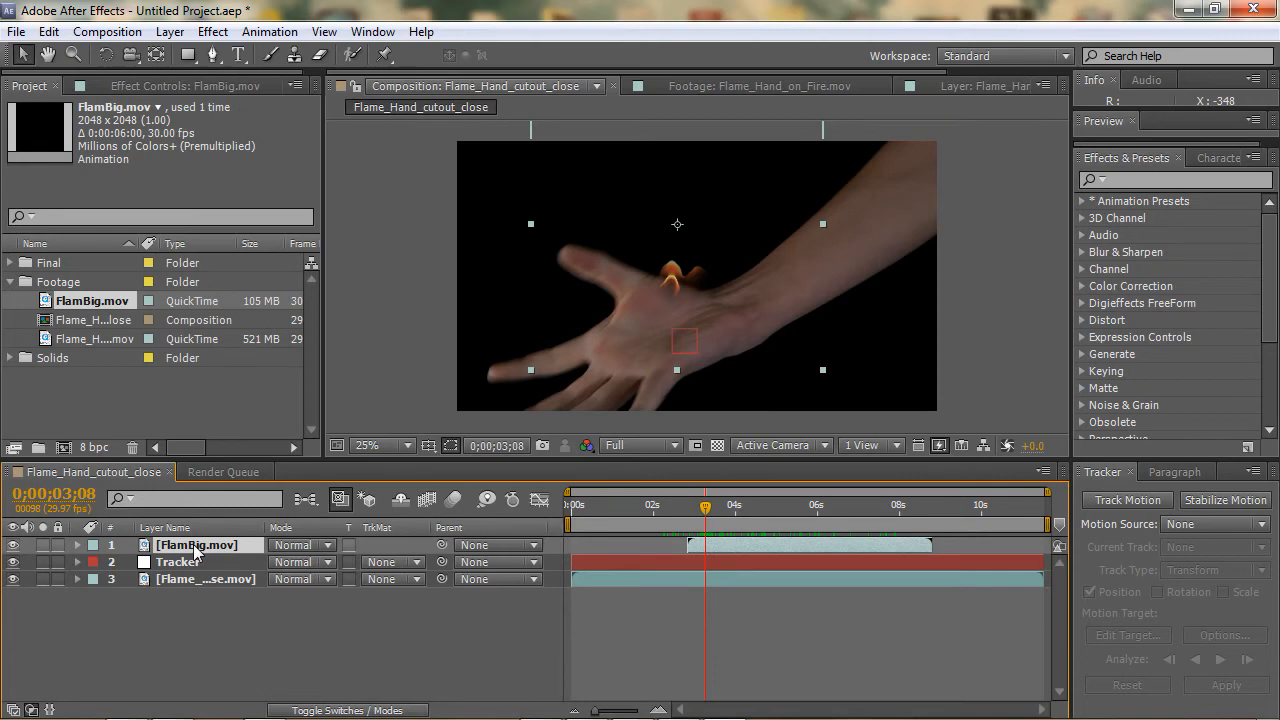
Step: Link the FlamBig.mov layer's Position to the Tracker layer's Position with the expression thisComp.layer("Tracker").transform.position
key("p")
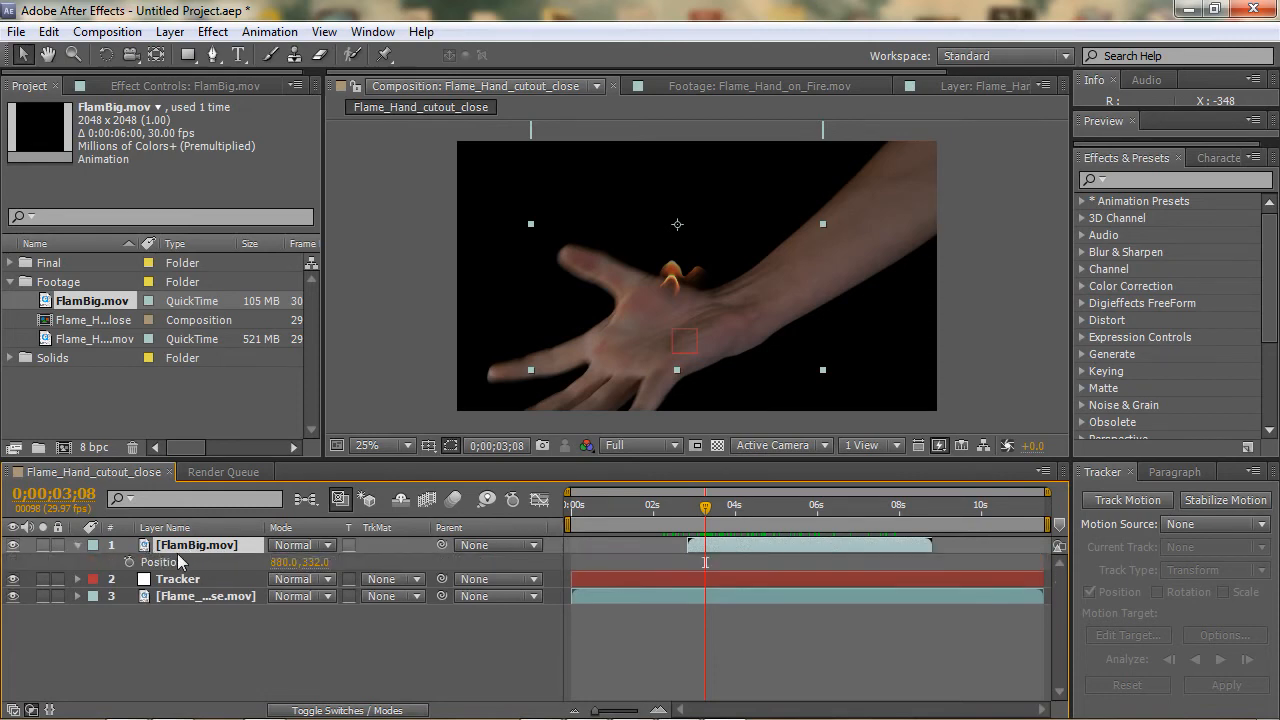
left_click(186, 585)
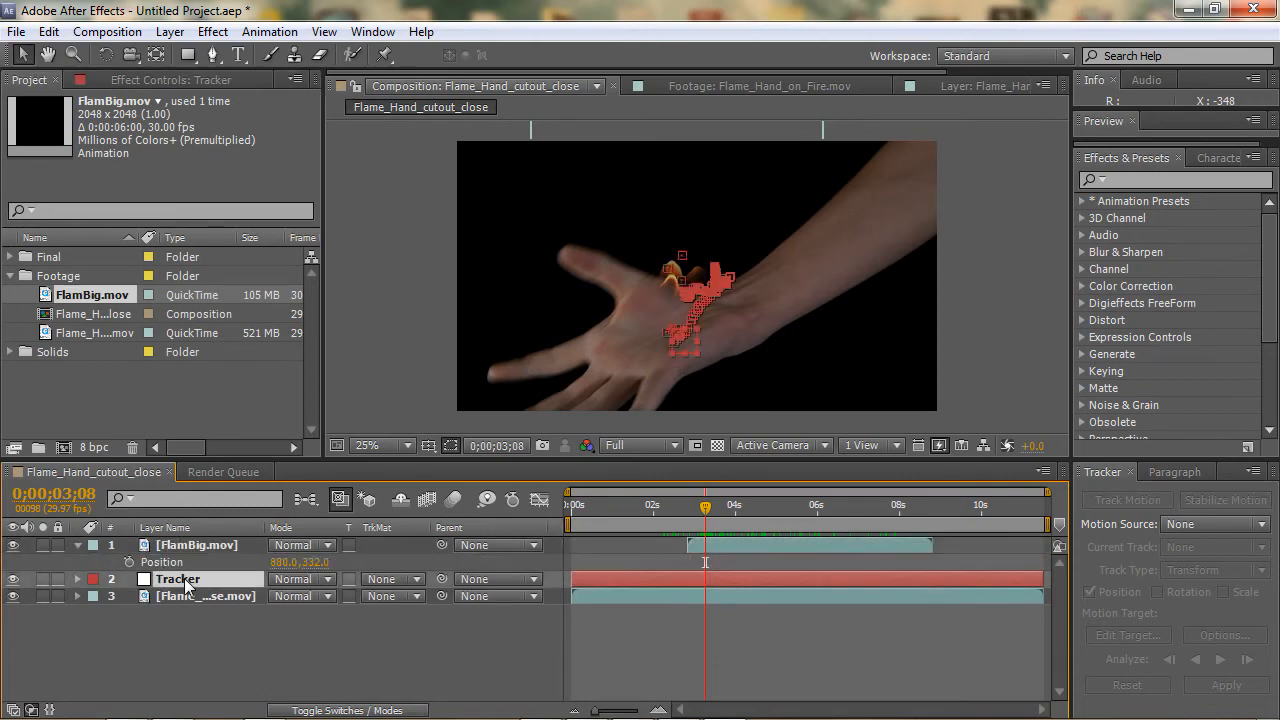
key("p")
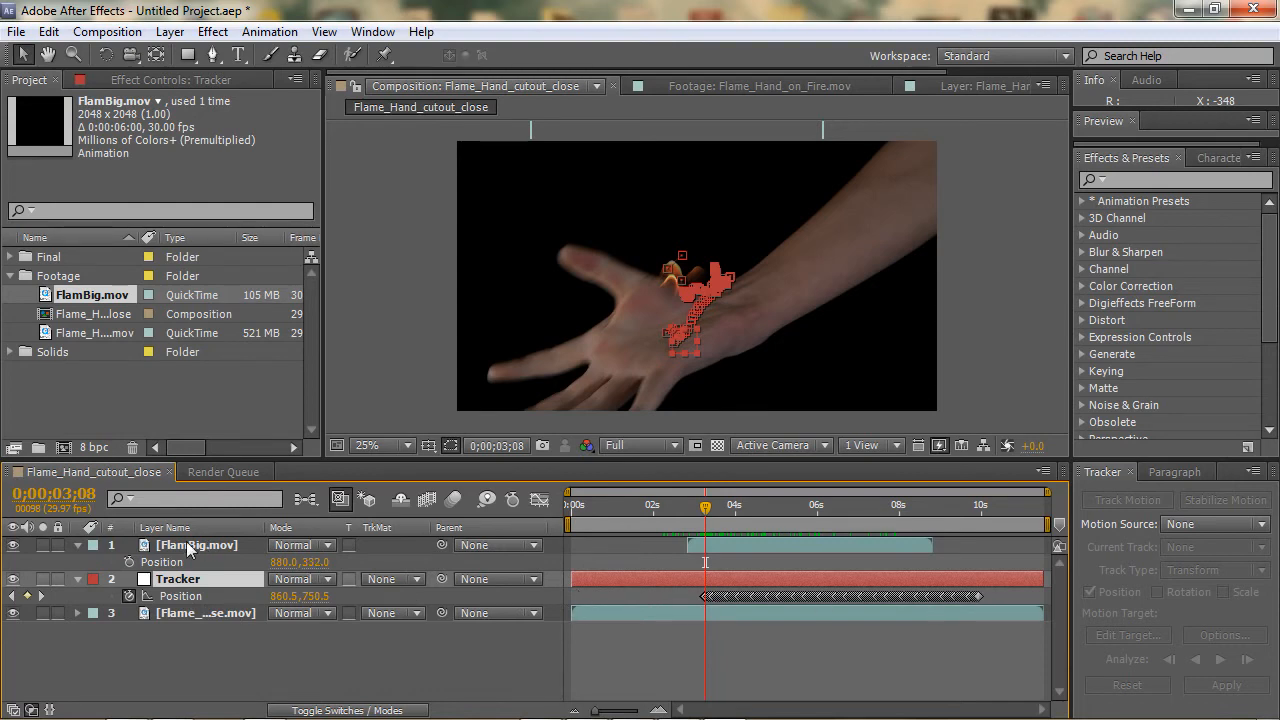
left_click(129, 563, "alt")
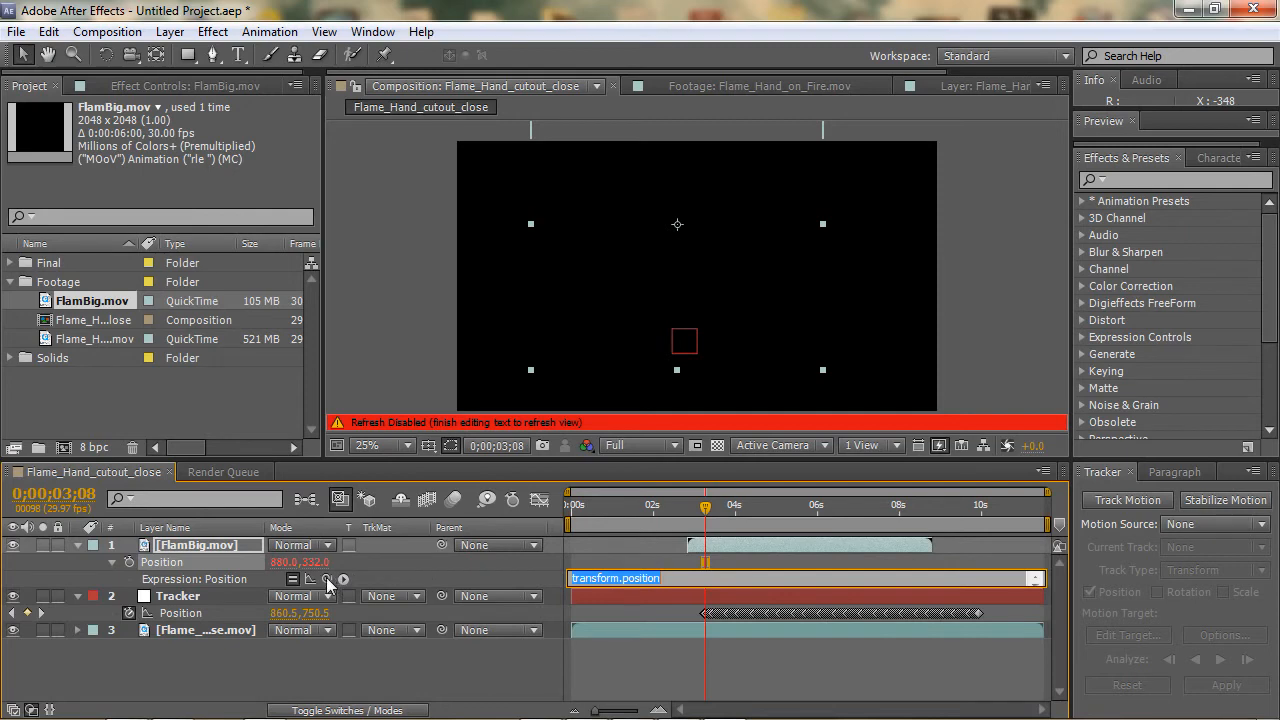
left_click_drag(327, 579, 185, 620)
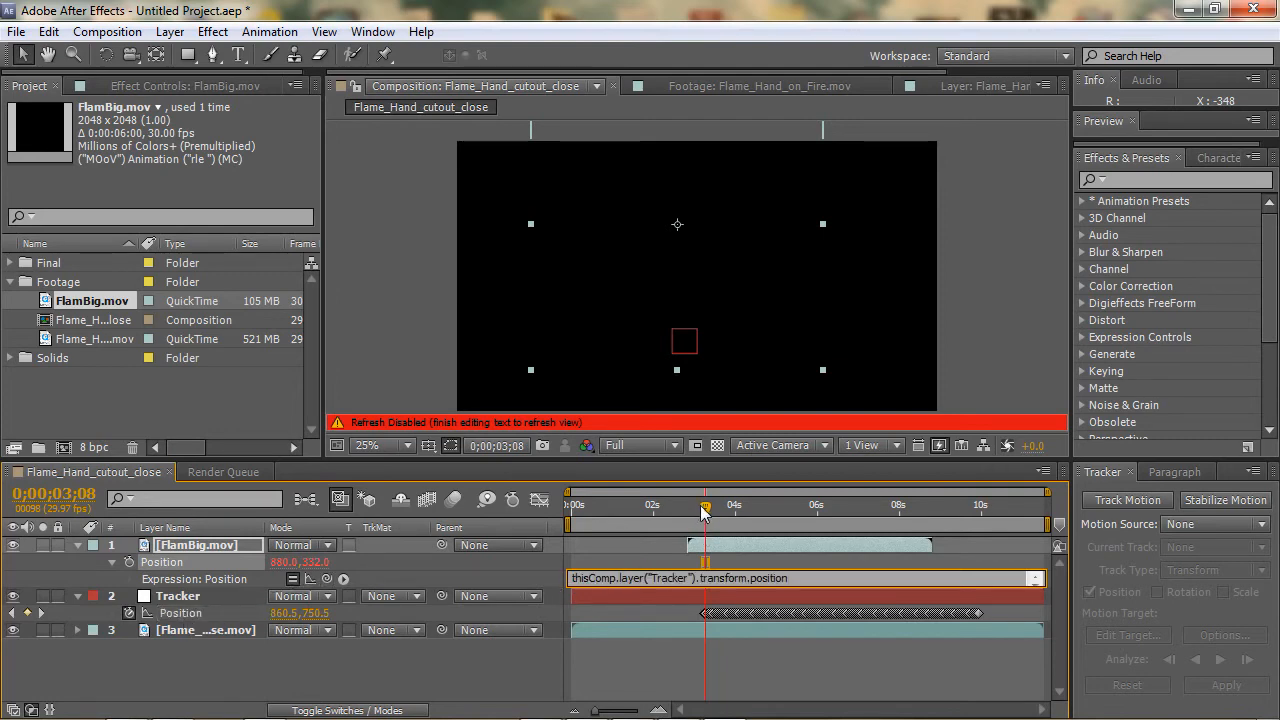
Step: With the current time at 0;00;04;12, use the Pan Behind tool to offset FlamBig.mov's anchor point so the flame sits in the palm
left_click_drag(705, 512, 753, 522)
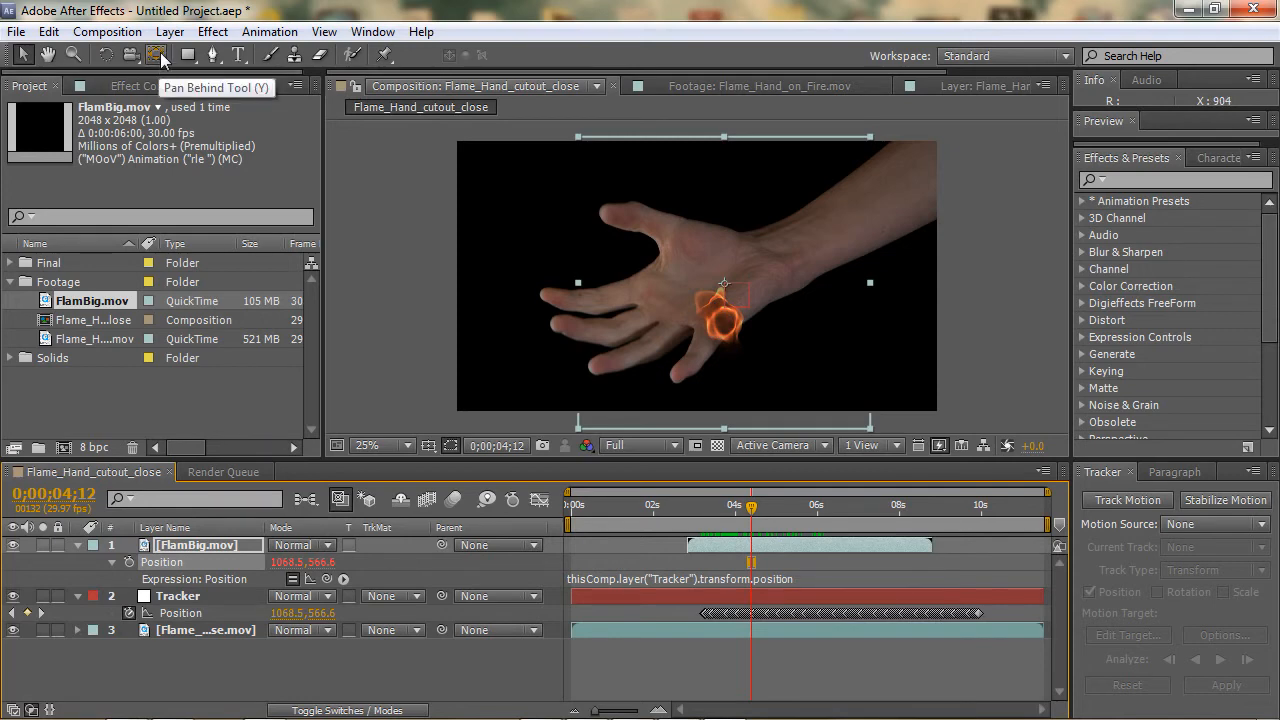
left_click(157, 57)
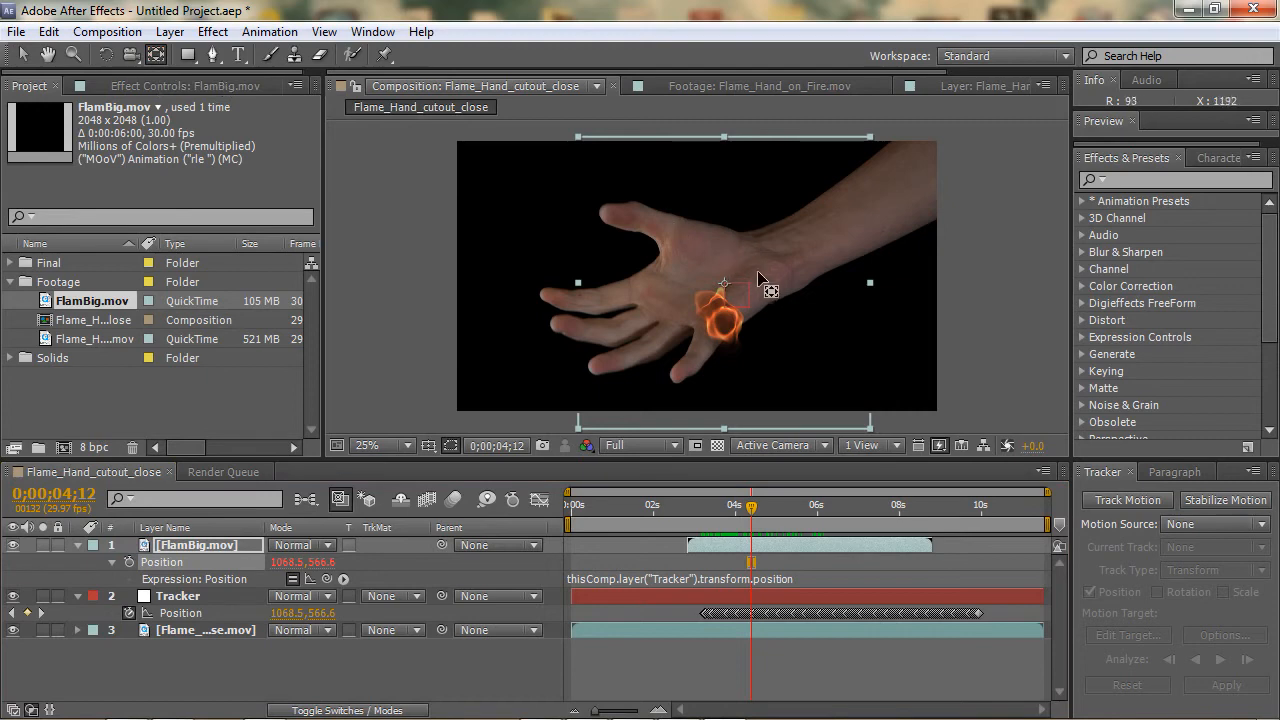
left_click_drag(723, 284, 743, 342)
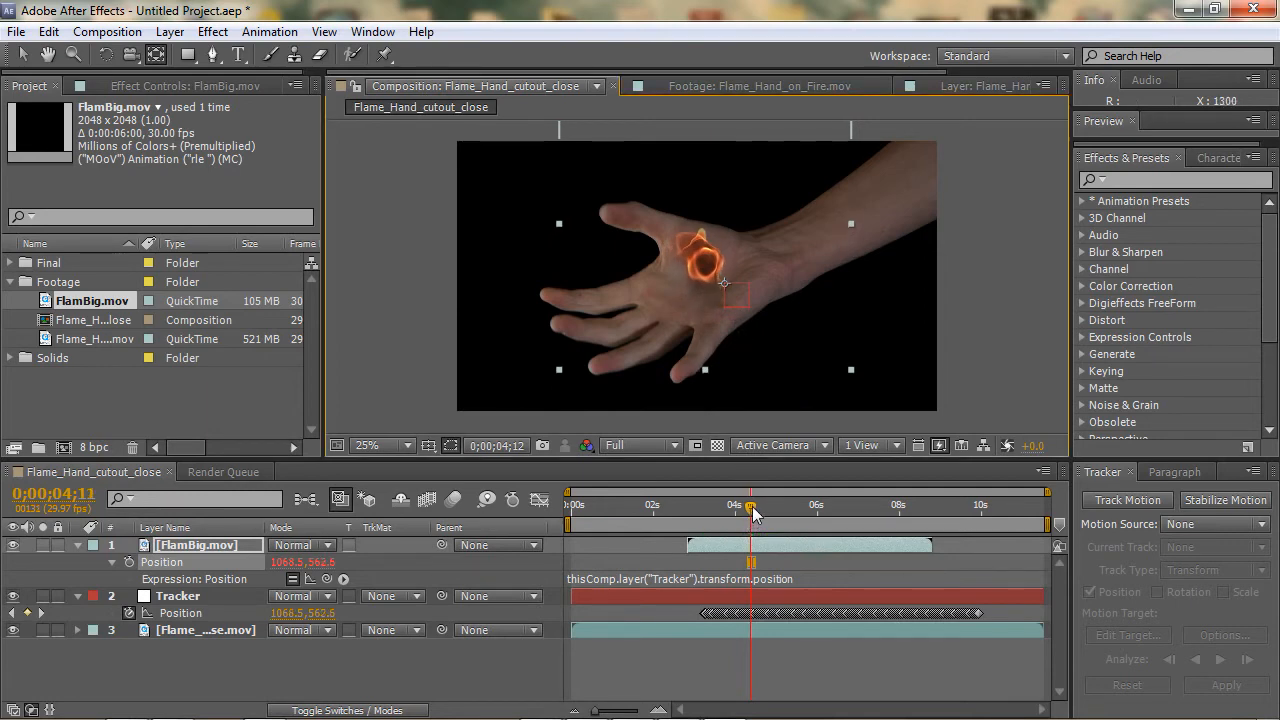
Step: Scrub between 0;00;05;14 and 0;00;04;22 to check the flame against the palm, and briefly view the composite over the transparency grid
left_click_drag(752, 512, 795, 560)
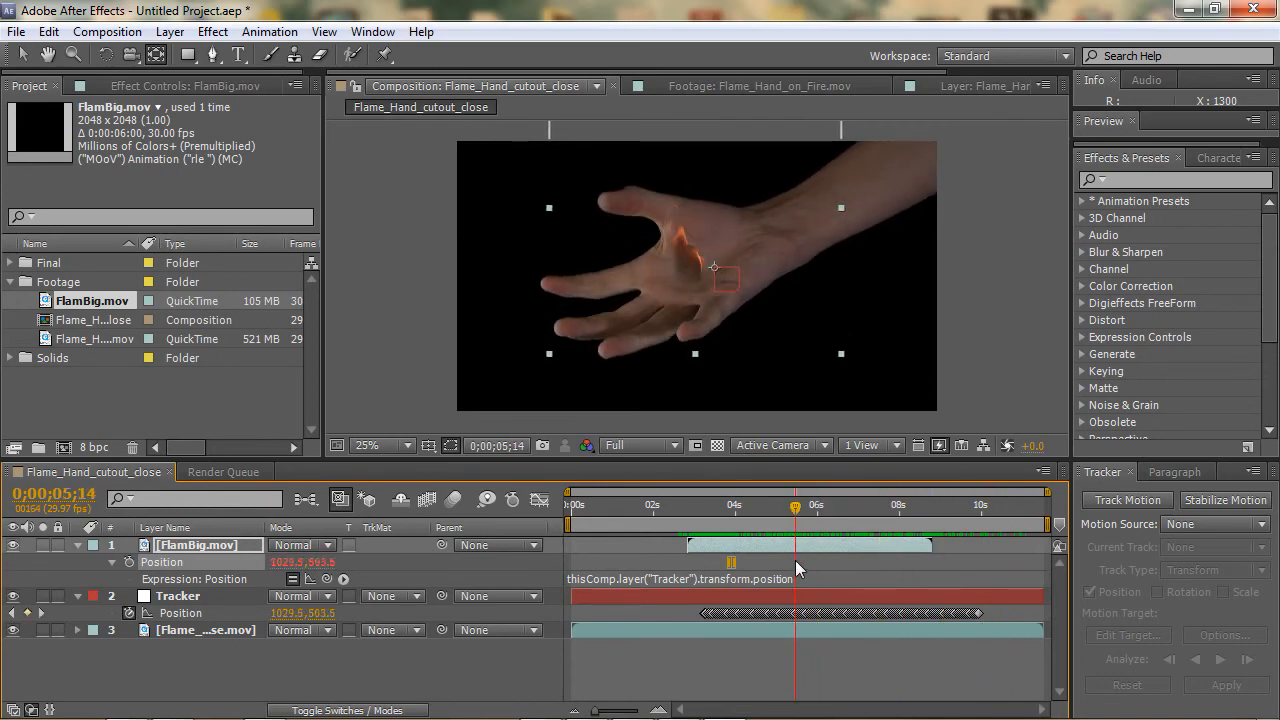
left_click_drag(798, 512, 768, 512)
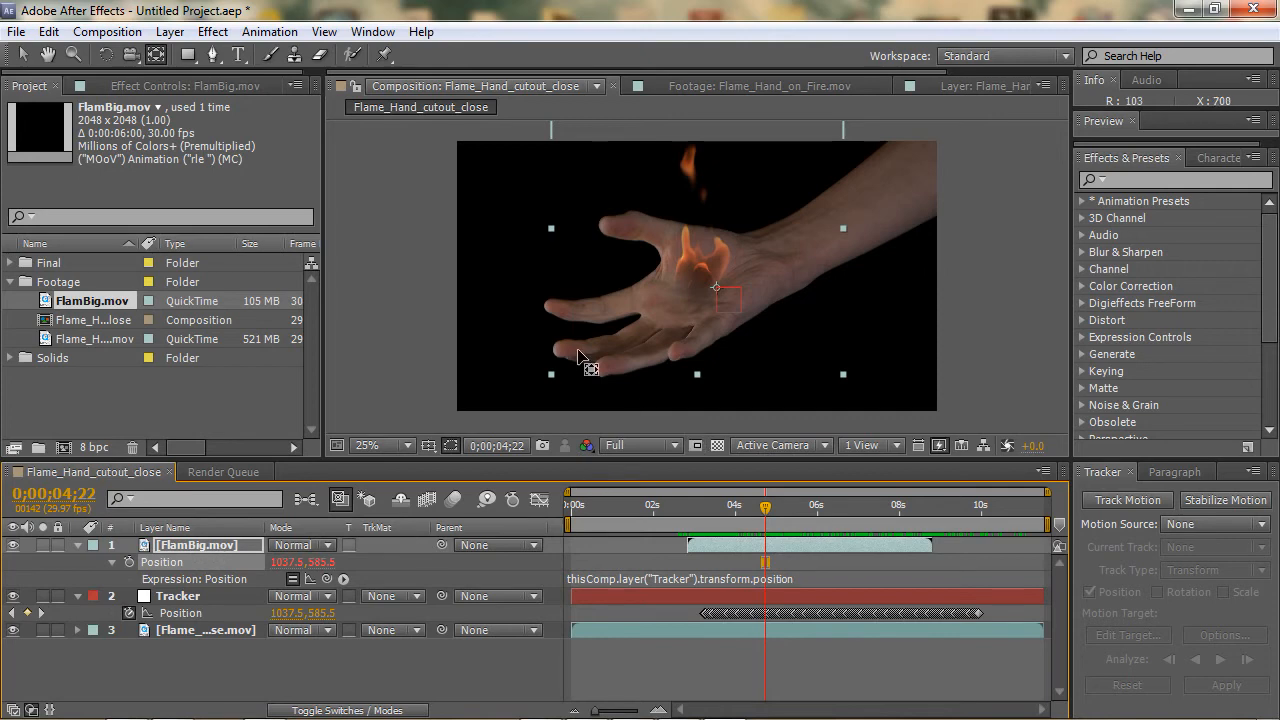
left_click(718, 446)
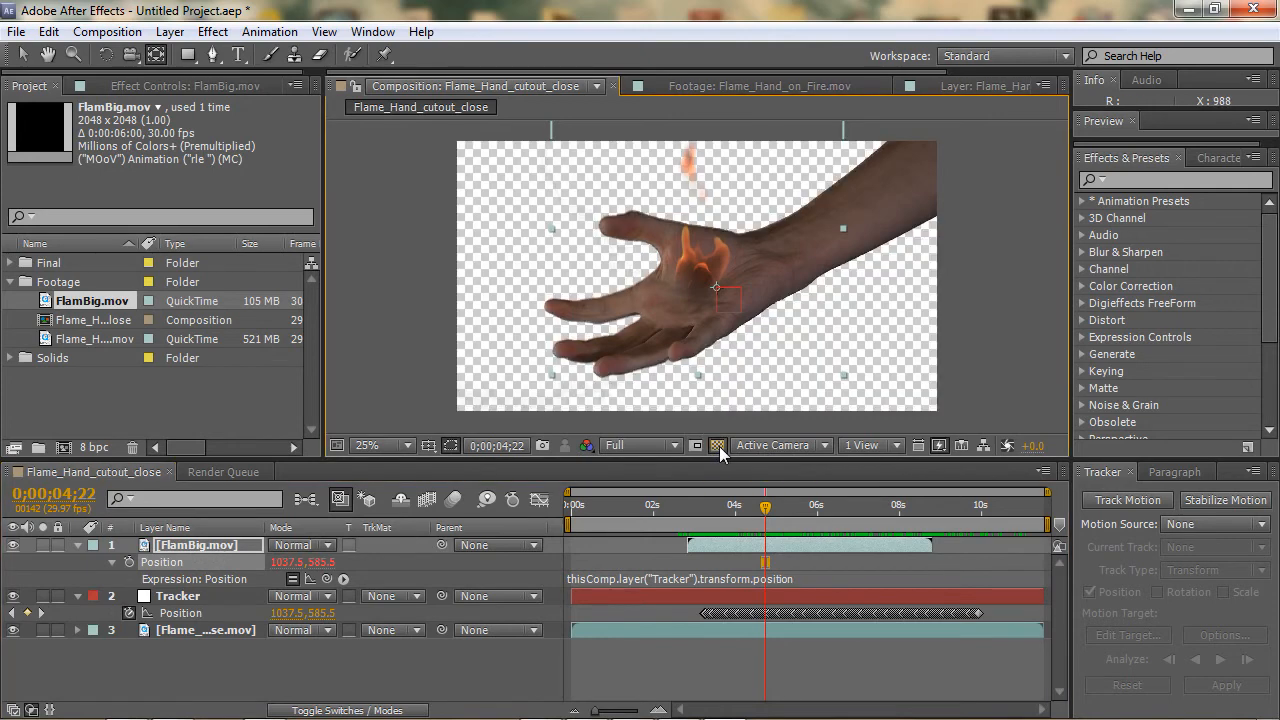
left_click(719, 446)
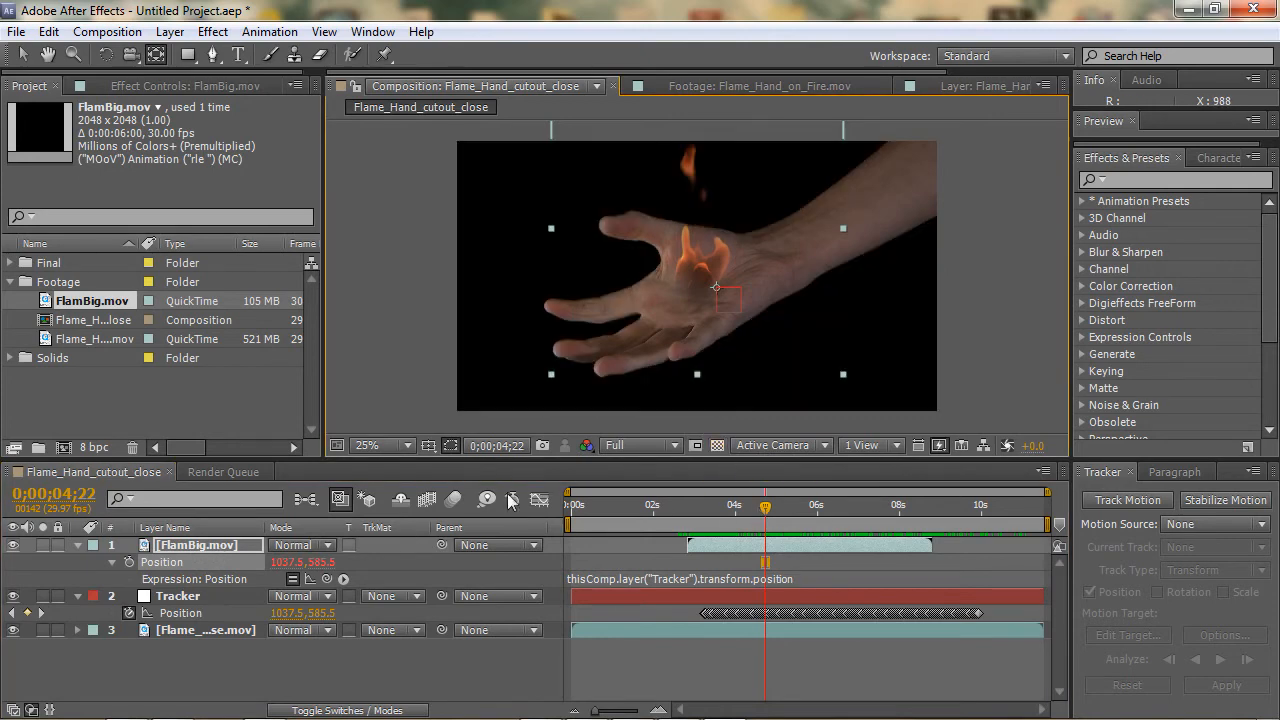
Step: Duplicate the FlamBig.mov layer and shift the copy later in time so it starts at about 5.6 seconds, overlapping the original
left_click(230, 553)
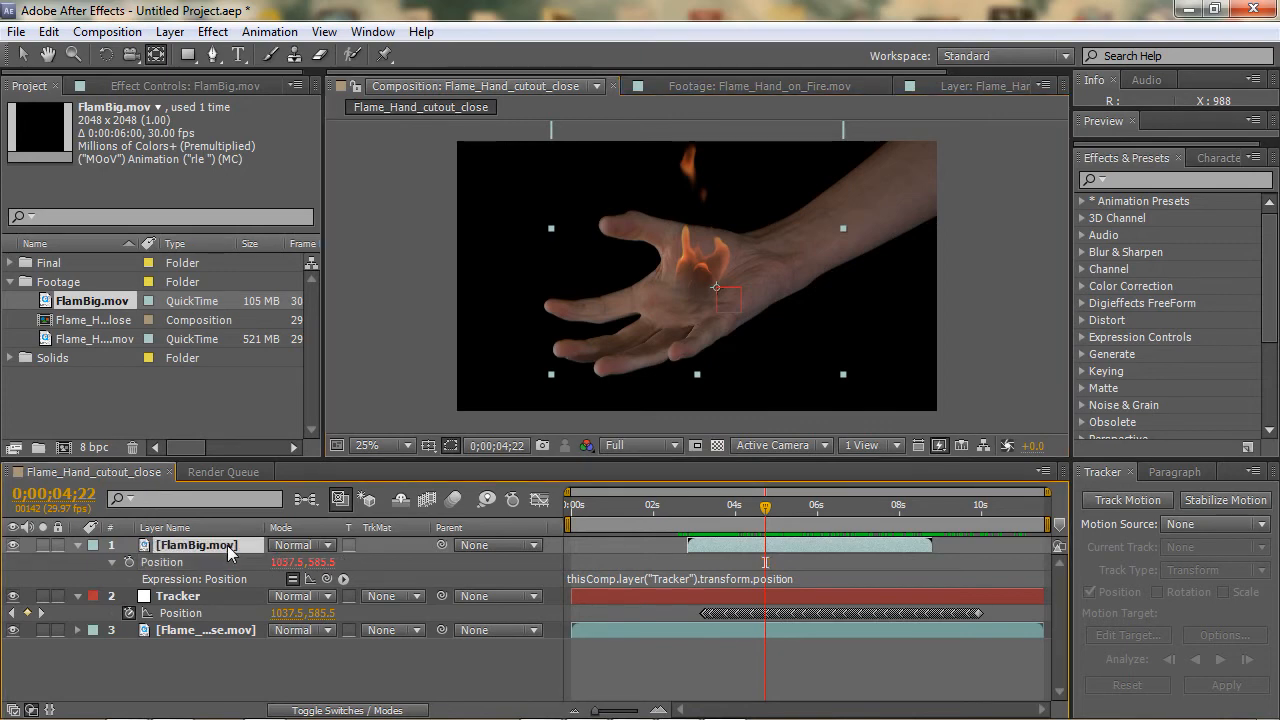
key("ctrl+d")
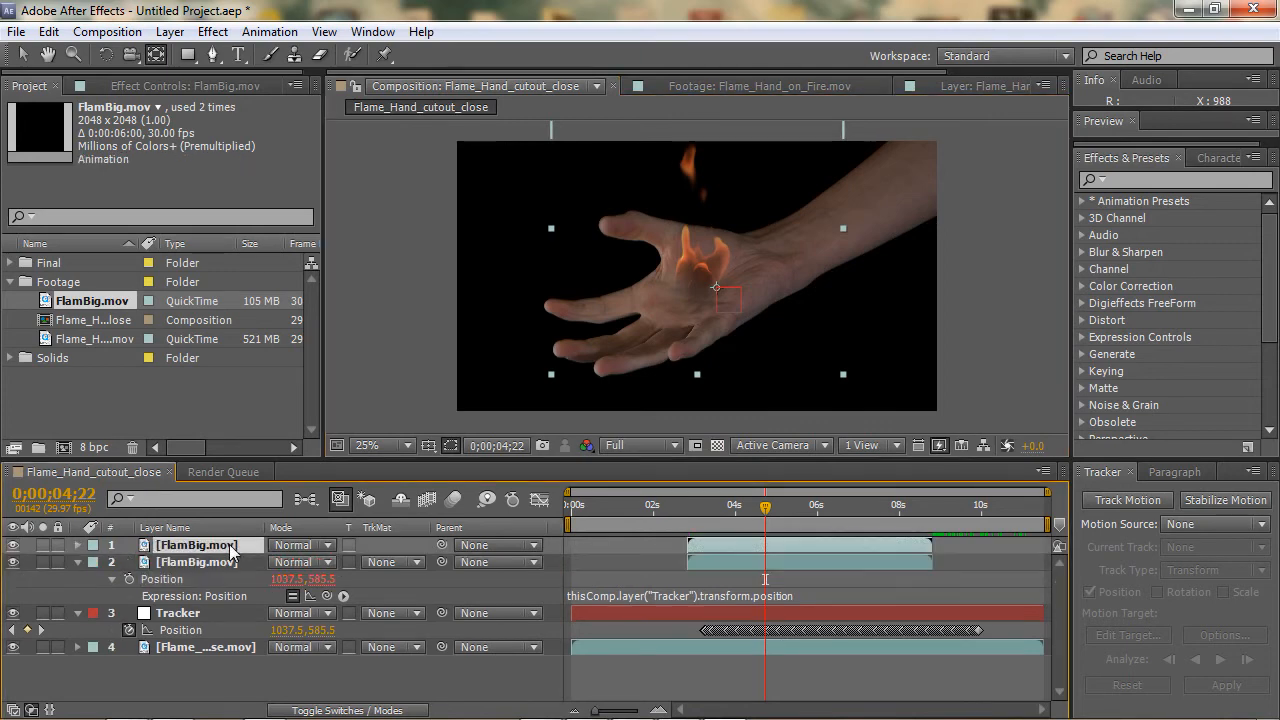
left_click(30, 56)
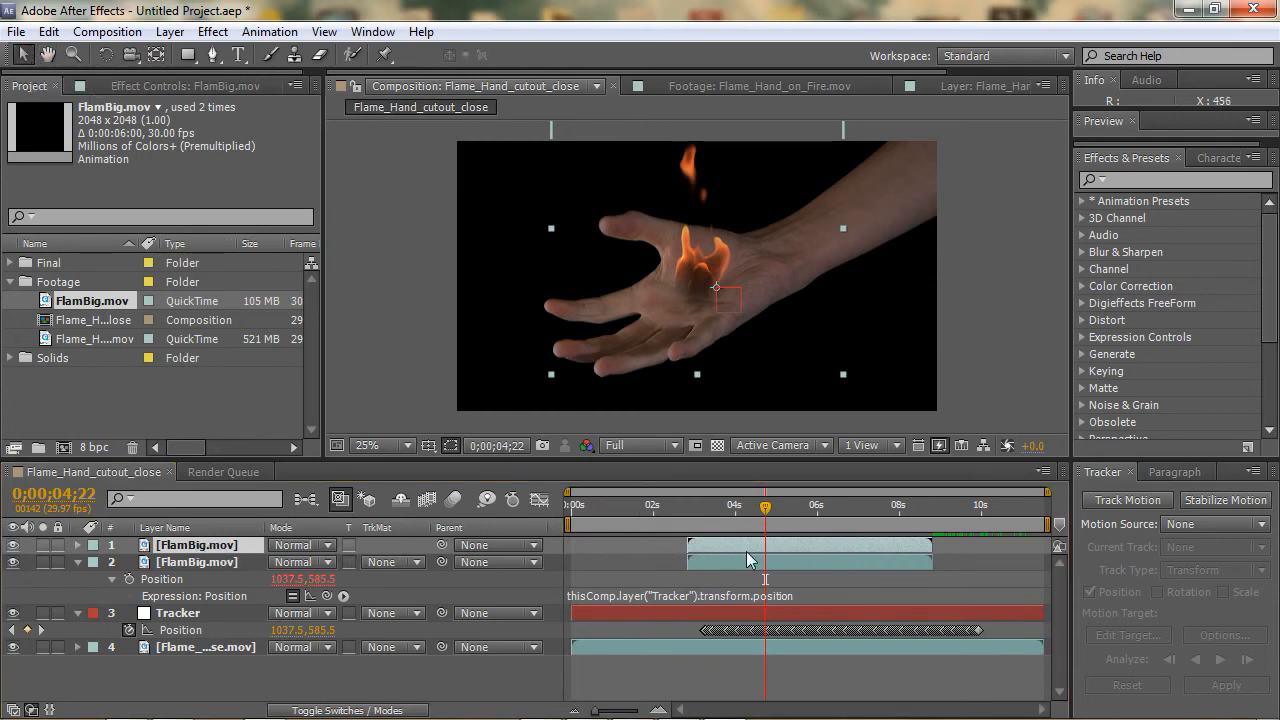
left_click_drag(747, 552, 843, 543)
Step: Check the flames up to 0;00;09;21, then trim the start of the duplicated FlamBig.mov layer to about 8 seconds
left_click_drag(765, 512, 921, 527)
left_click(77, 545)
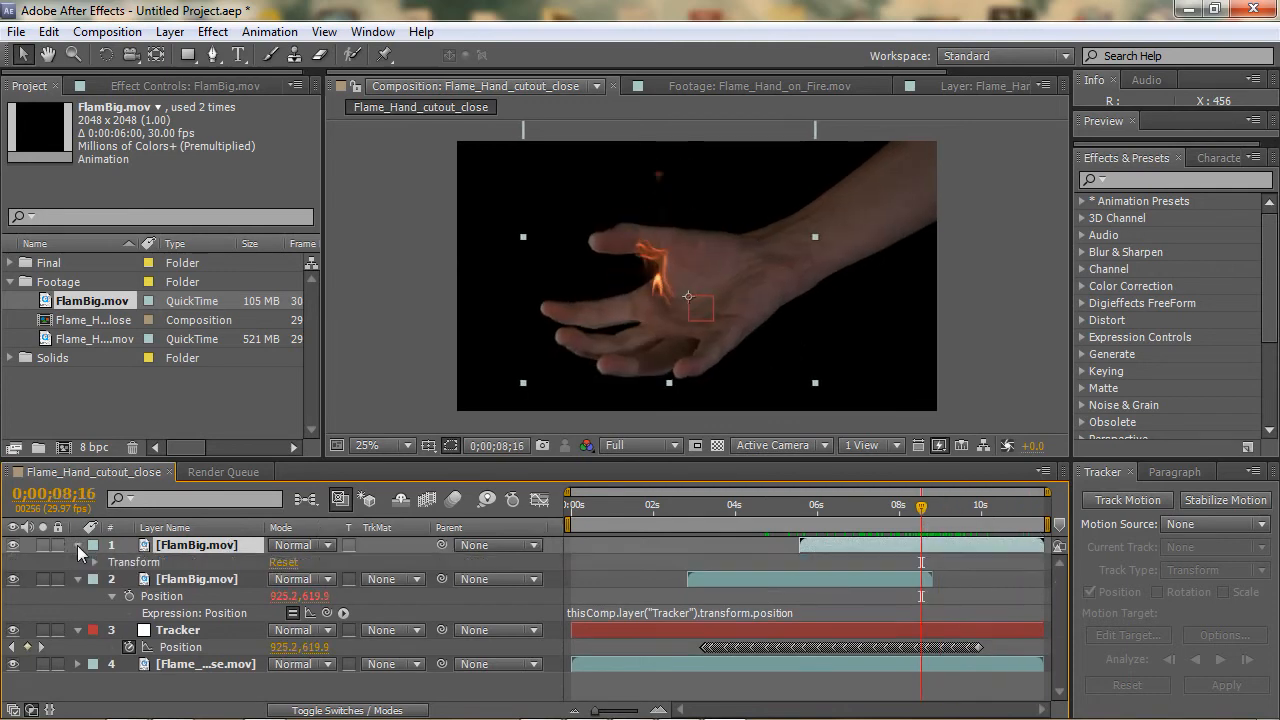
left_click(79, 548)
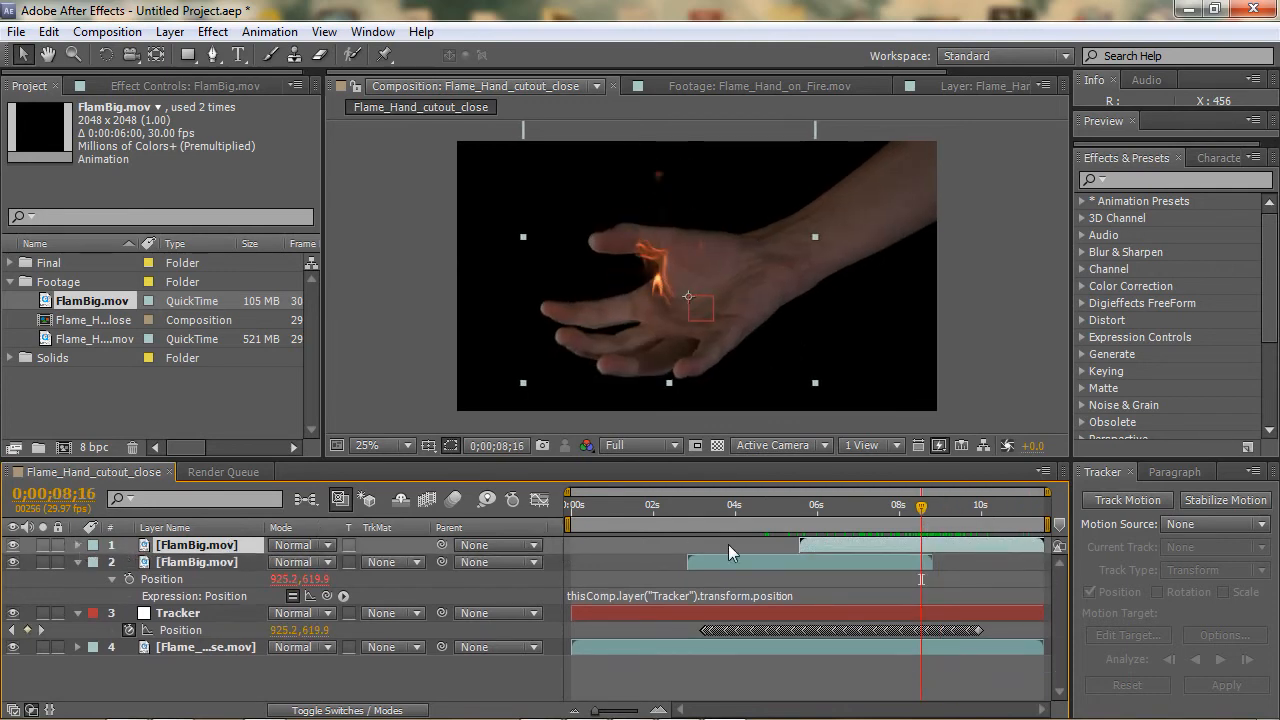
left_click_drag(921, 510, 969, 508)
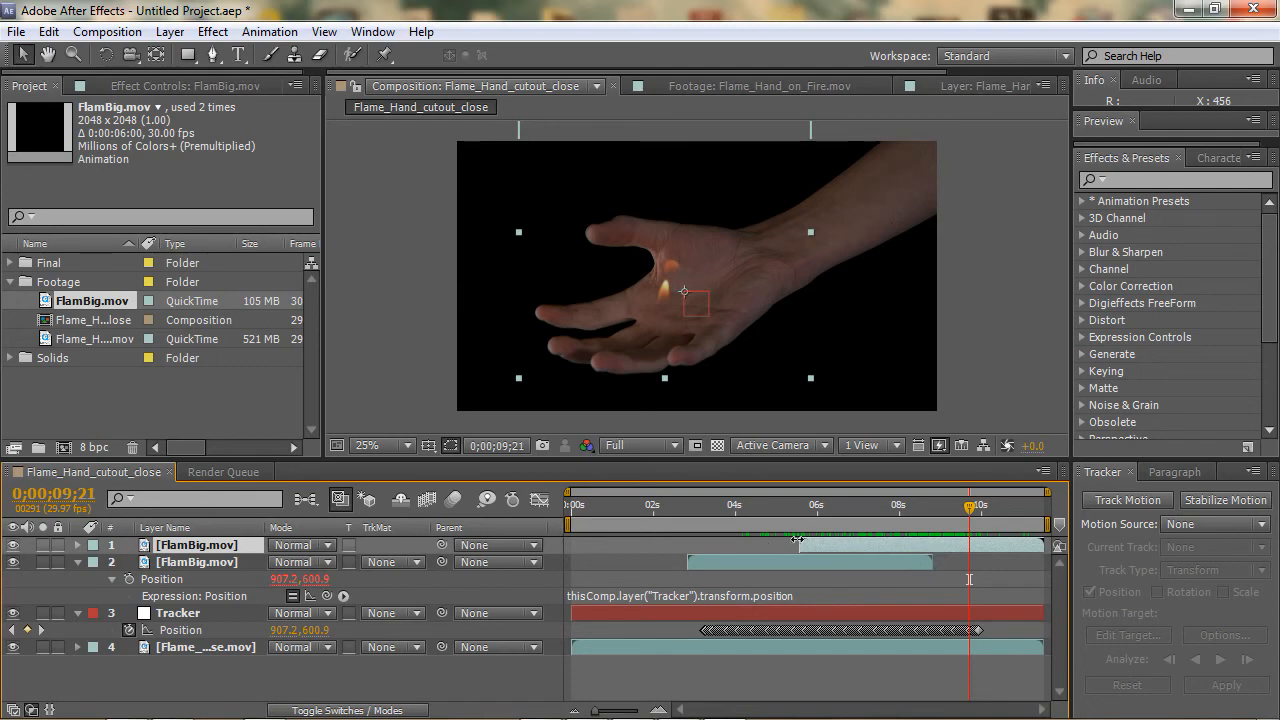
left_click_drag(803, 548, 898, 548)
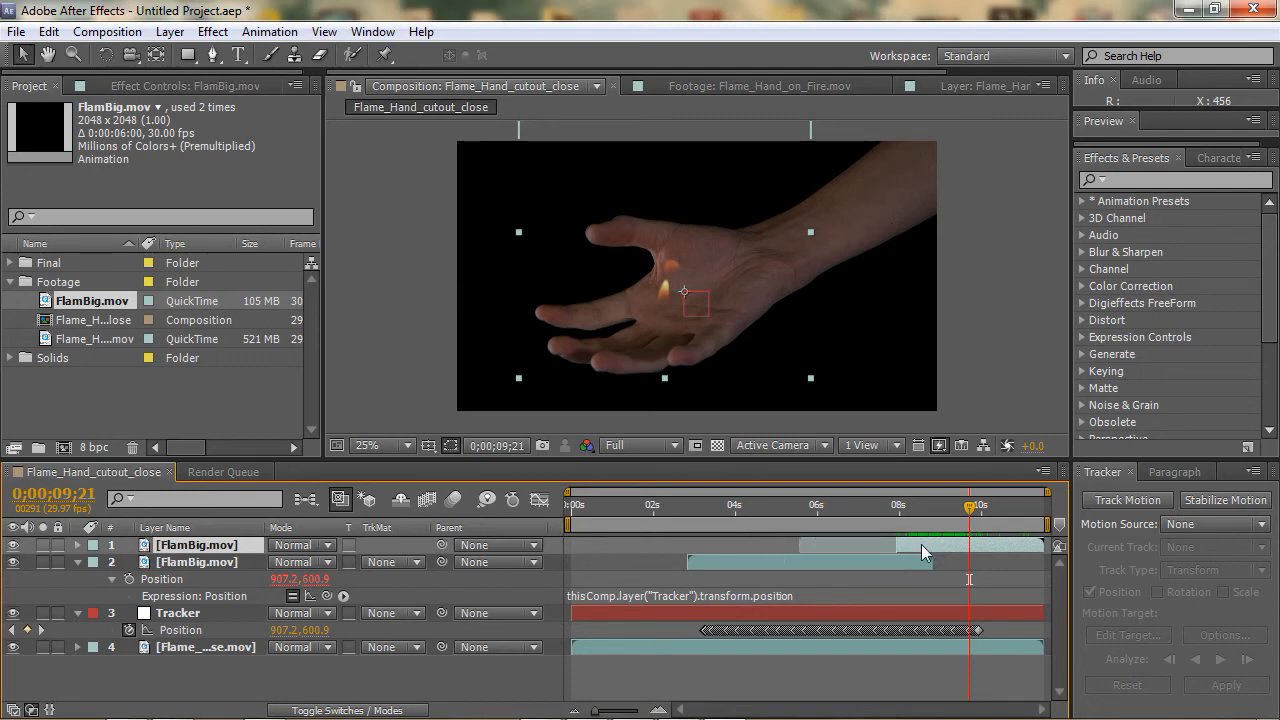
Step: Trim the end of the duplicated FlamBig.mov layer to 0;00;09;26, where the hand is closing
mouse_move(987, 515)
left_mouse_down()
mouse_move(852, 515)
mouse_move(1031, 514)
mouse_move(975, 512)
left_mouse_up()
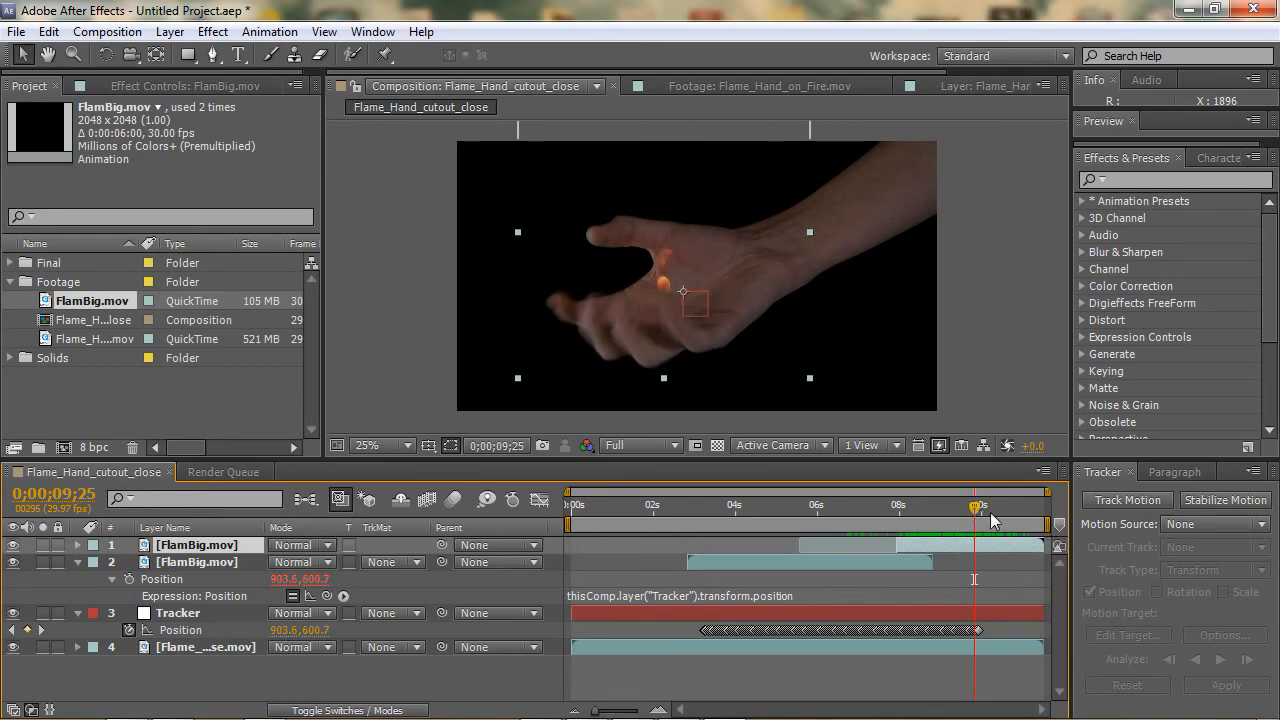
left_click(979, 507)
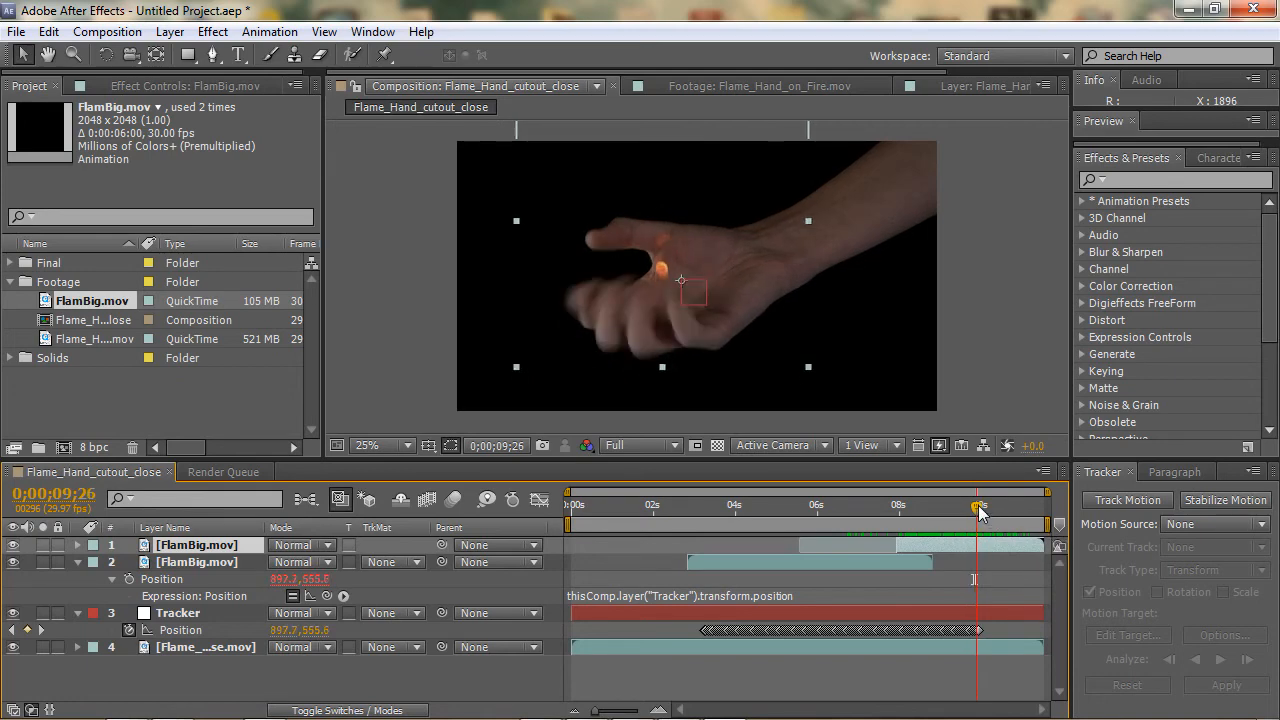
left_click_drag(979, 509, 977, 509)
left_click_drag(1043, 545, 987, 544)
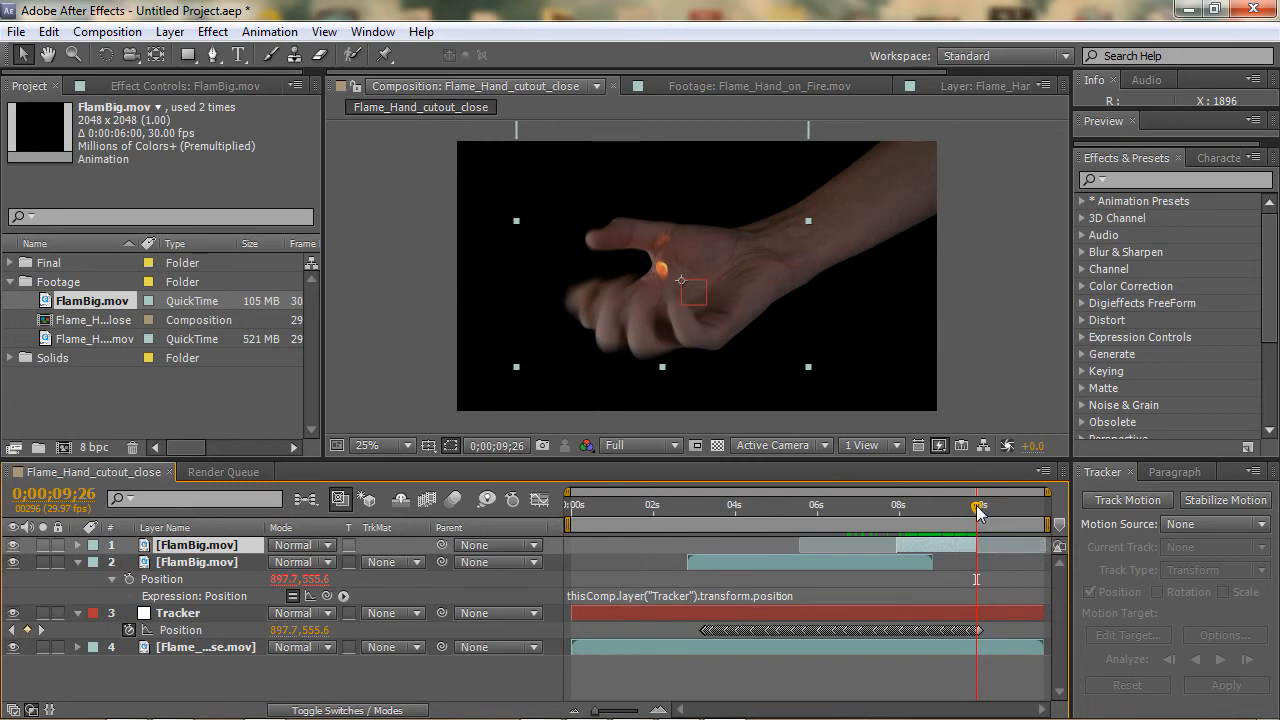
mouse_move(978, 508)
left_mouse_down()
mouse_move(891, 509)
mouse_move(977, 510)
left_mouse_up()
Step: Offset the duplicate flame's anchor point with the Pan Behind tool to move its flame further onto the palm, and check it at 0;00;08;00
left_click(156, 55)
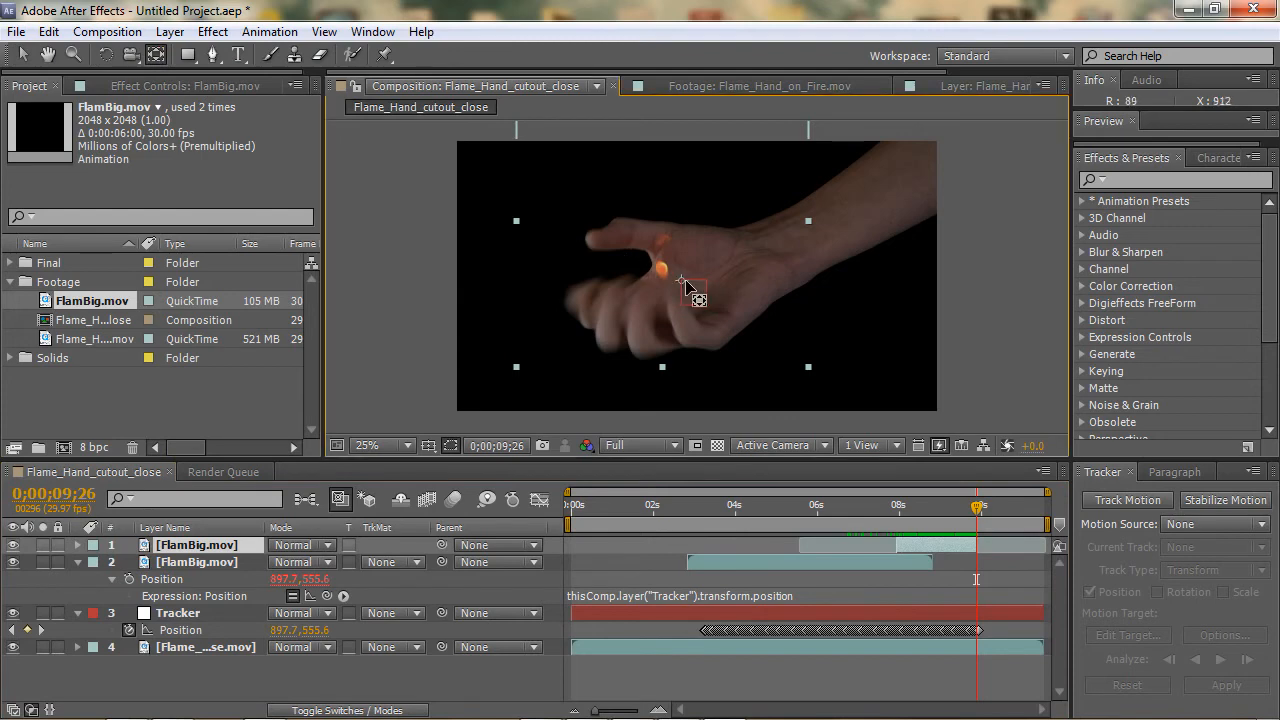
left_click_drag(682, 283, 664, 279)
left_click_drag(977, 512, 899, 514)
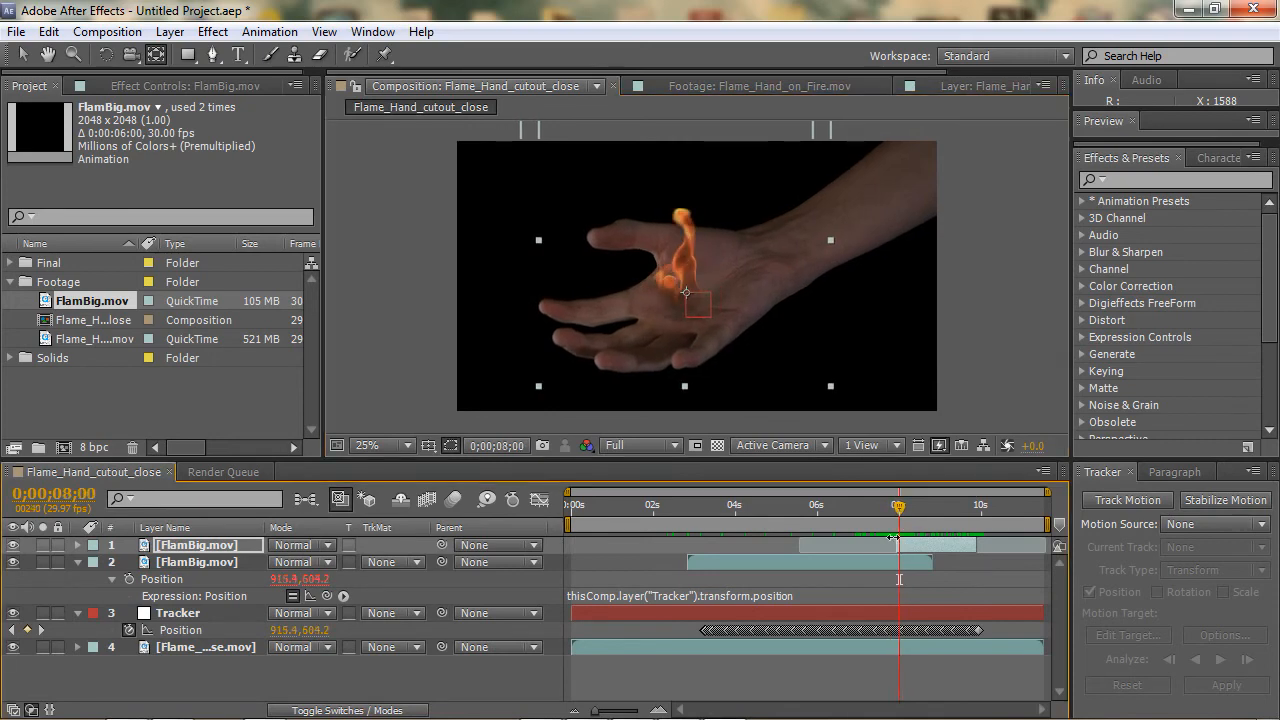
Step: Add Opacity keyframes of 100% to the duplicated FlamBig.mov layer at 0;00;07;28 and 0;00;08;01
left_click(195, 543)
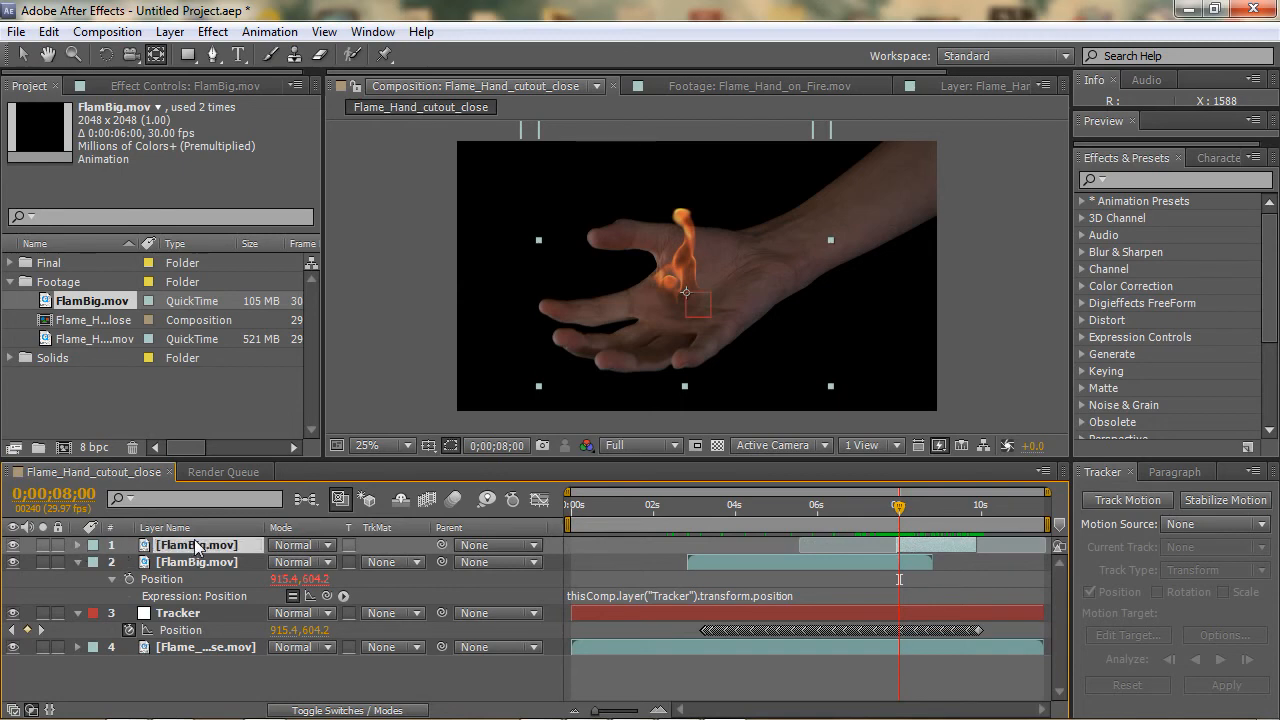
key("t")
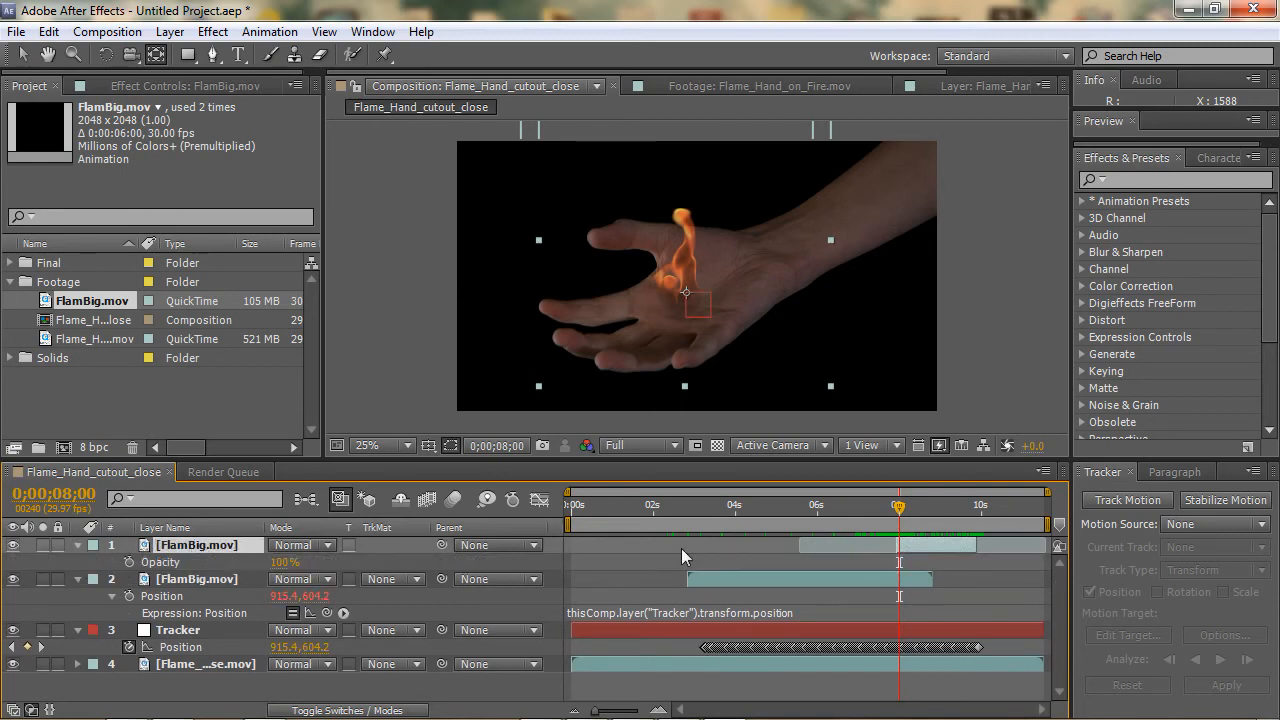
left_click_drag(898, 509, 895, 509)
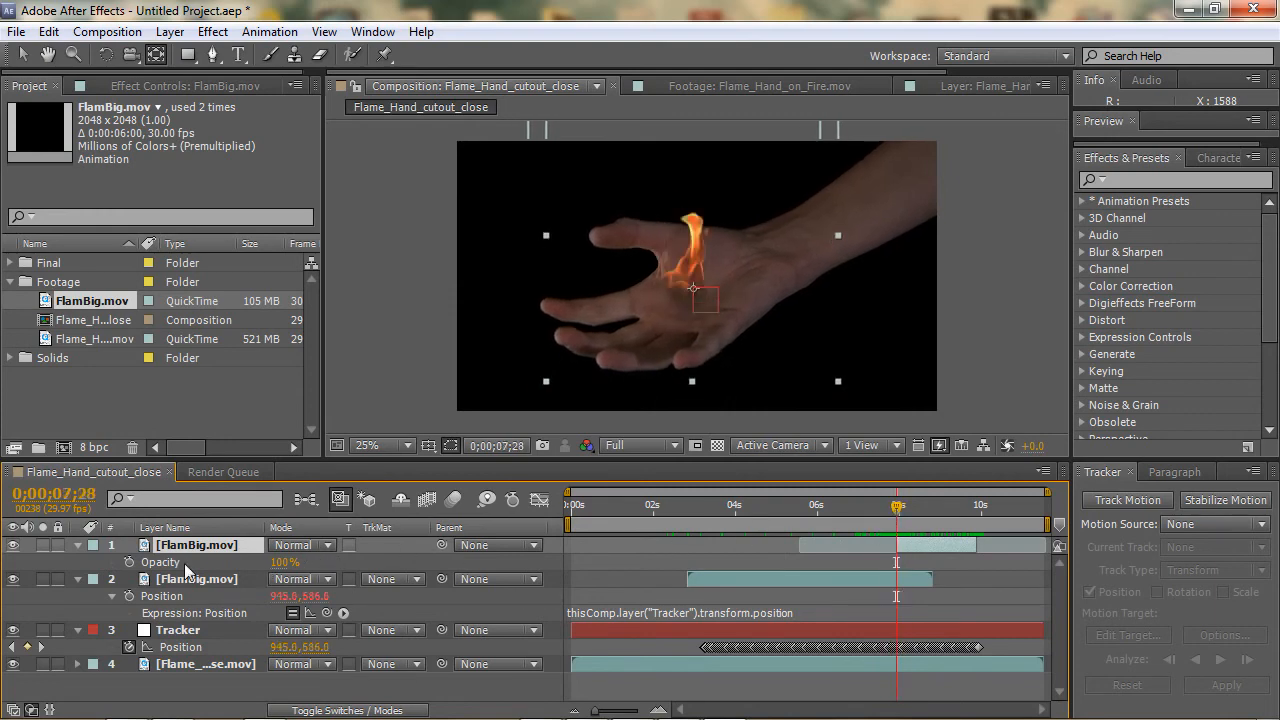
left_click(129, 562)
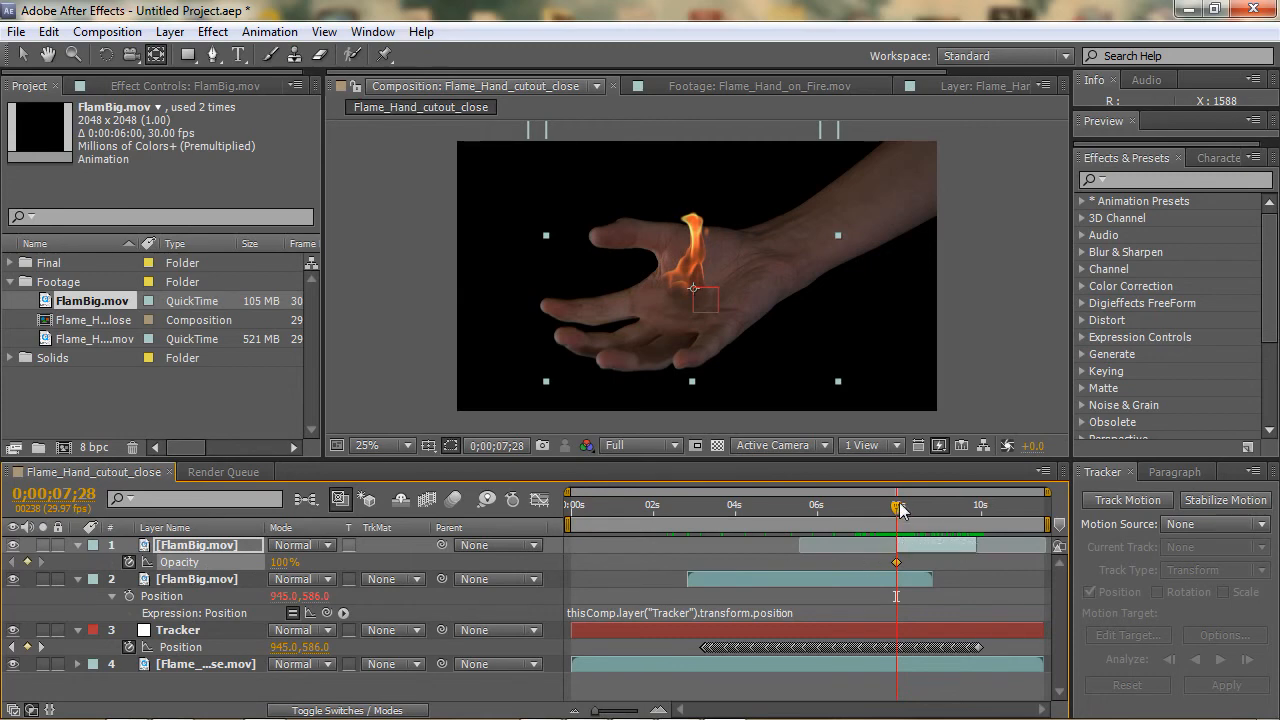
left_click_drag(899, 506, 904, 504)
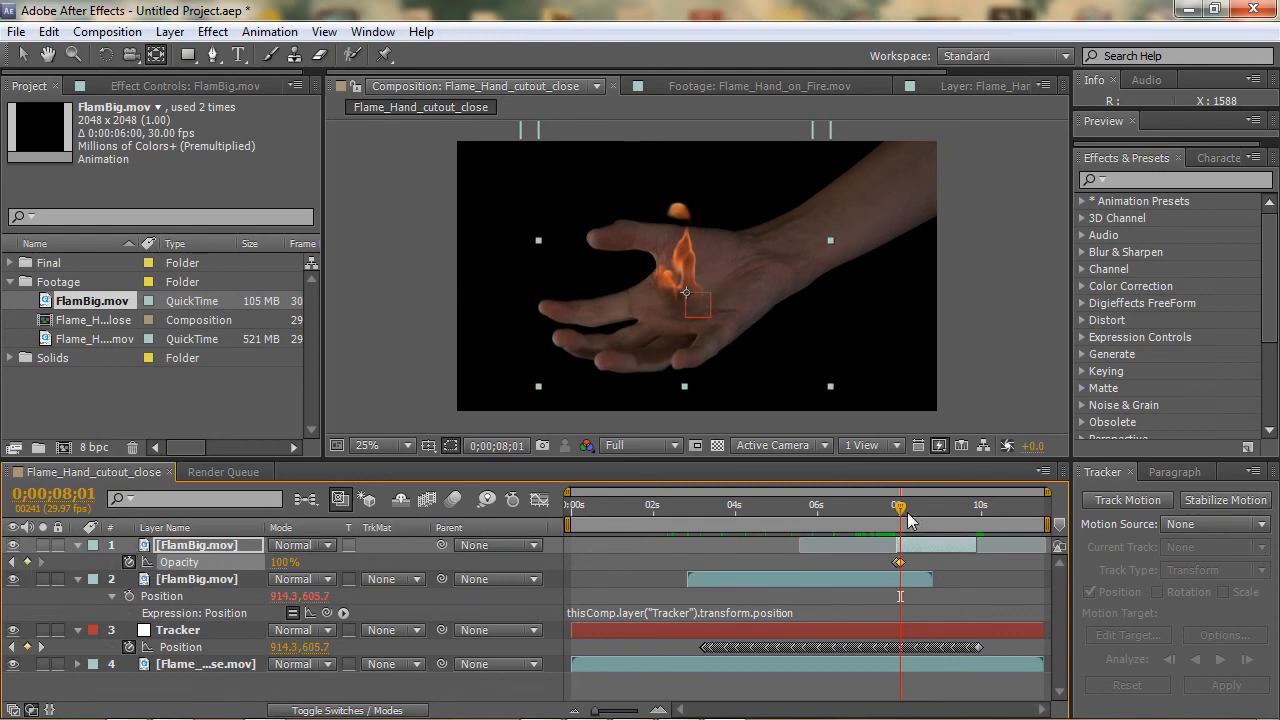
left_click_drag(907, 510, 897, 510)
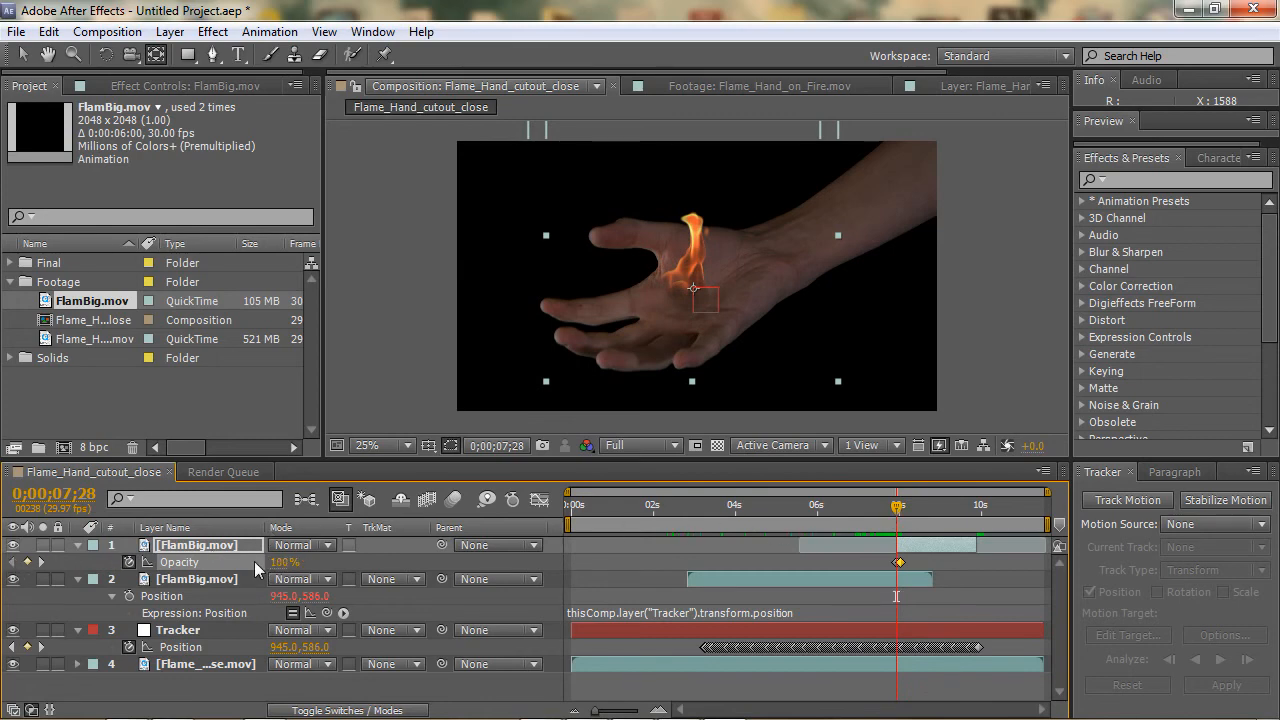
Step: Set the duplicate's first Opacity keyframe to 1%, move its 100% keyframe a few frames later, and check the fade up to 0;00;09;23
left_click(42, 561)
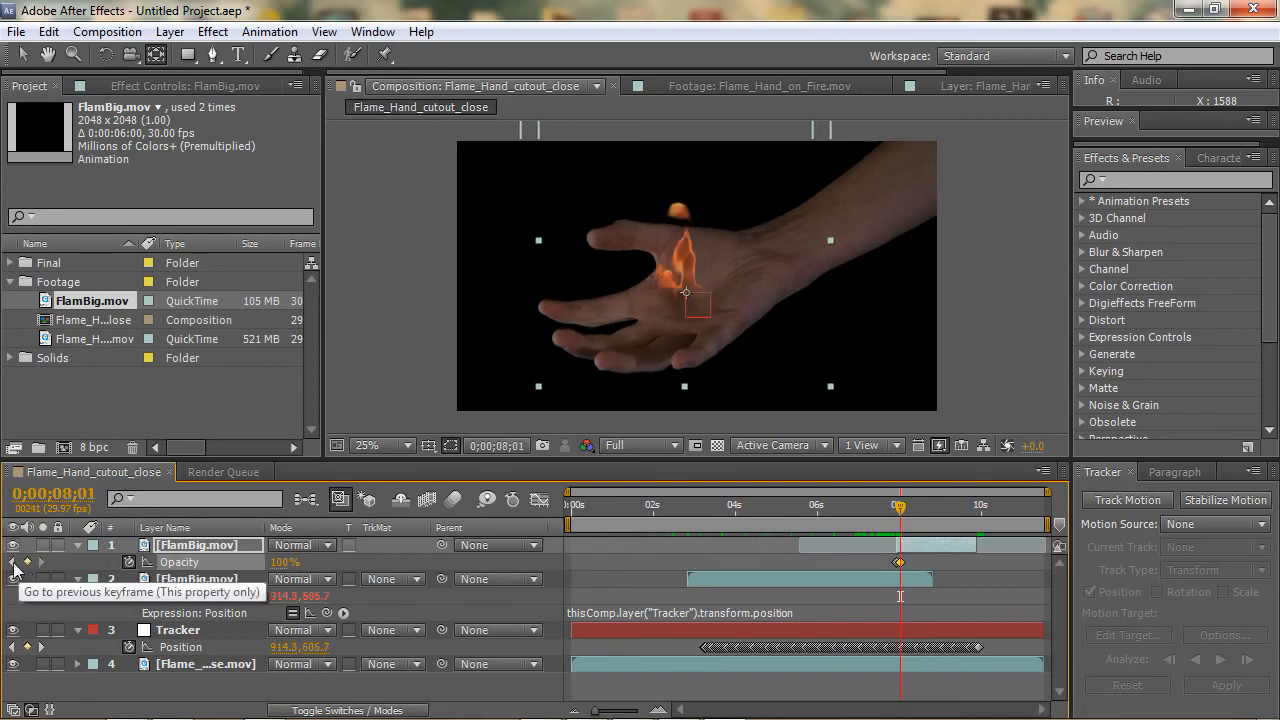
left_click(12, 562)
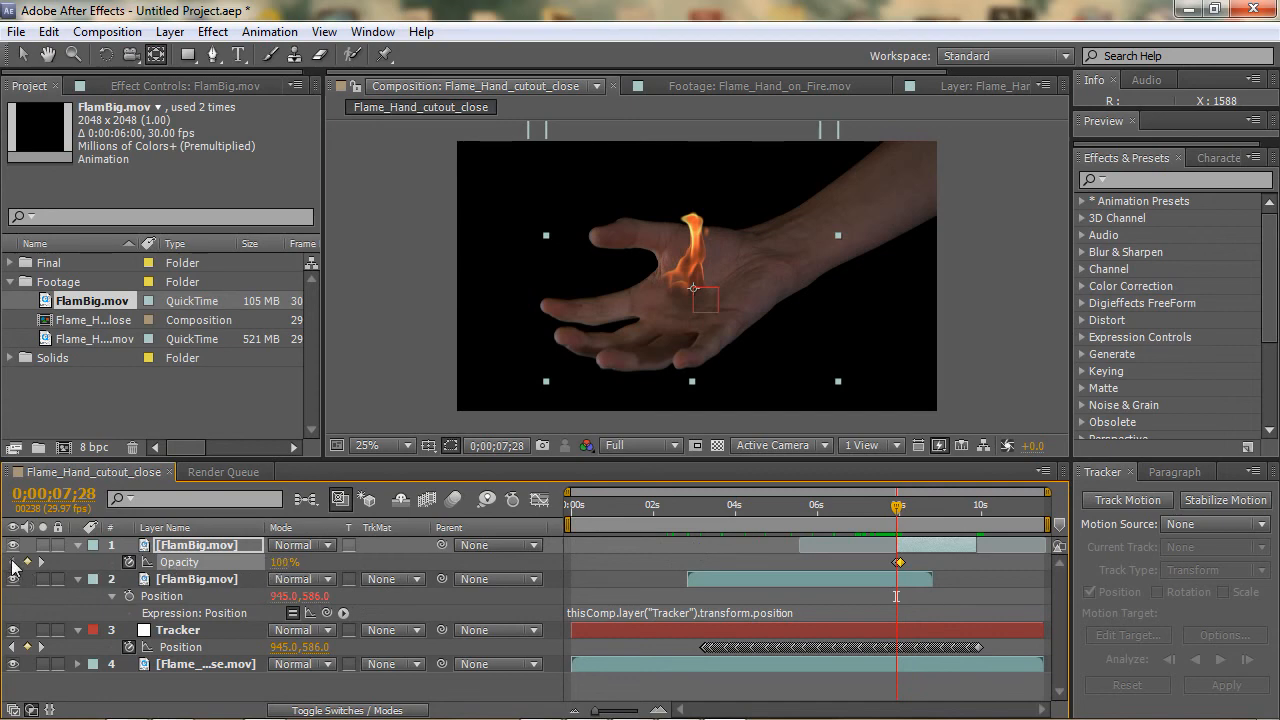
left_click_drag(284, 563, 287, 718)
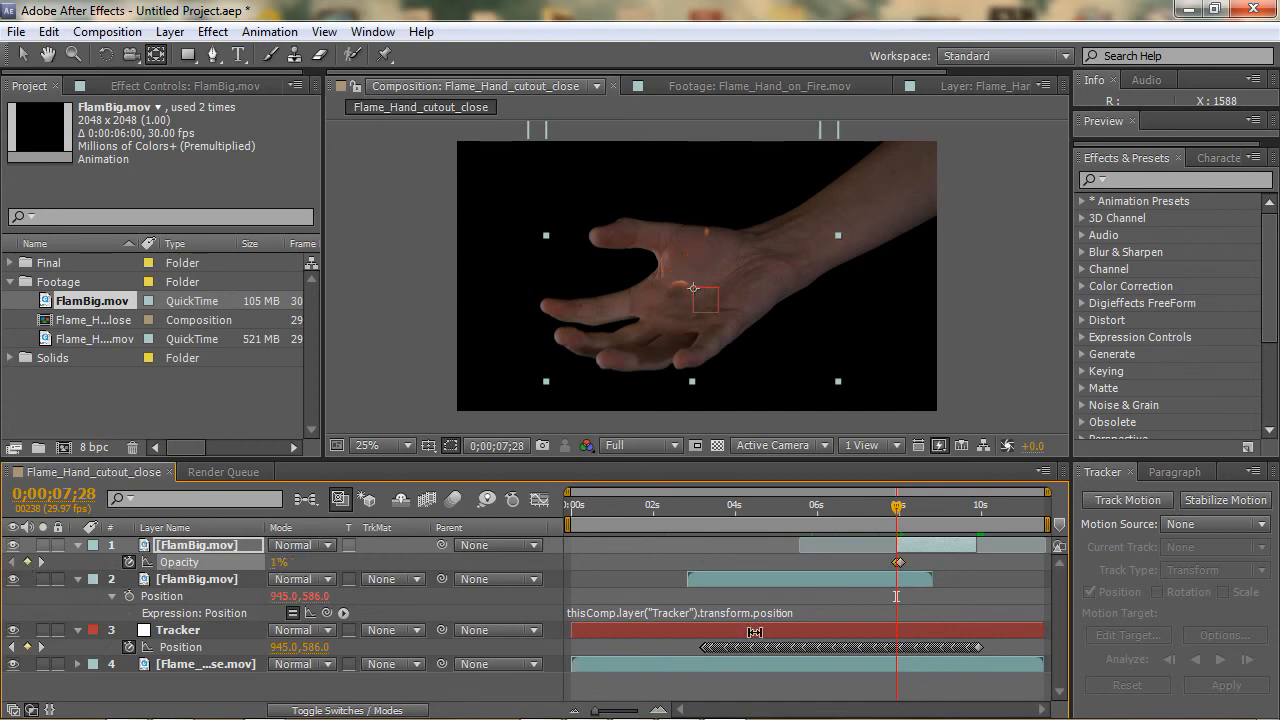
left_click_drag(896, 522, 910, 563)
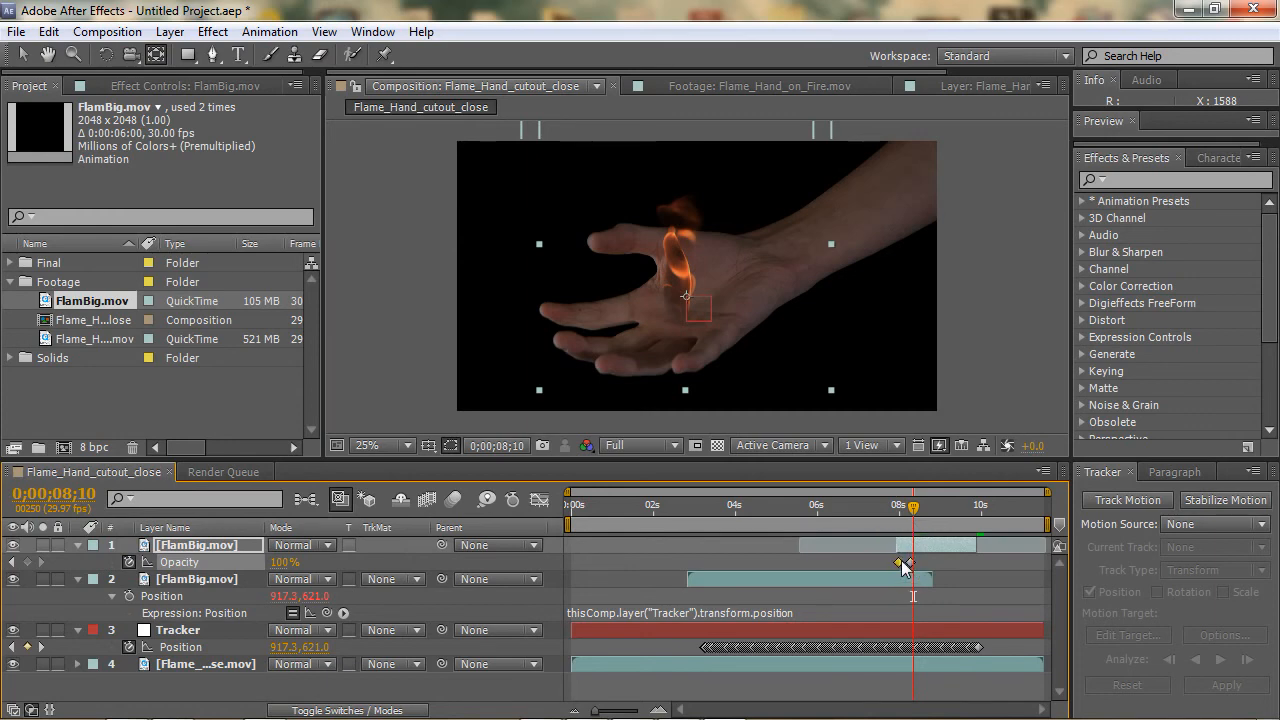
left_click_drag(914, 505, 973, 505)
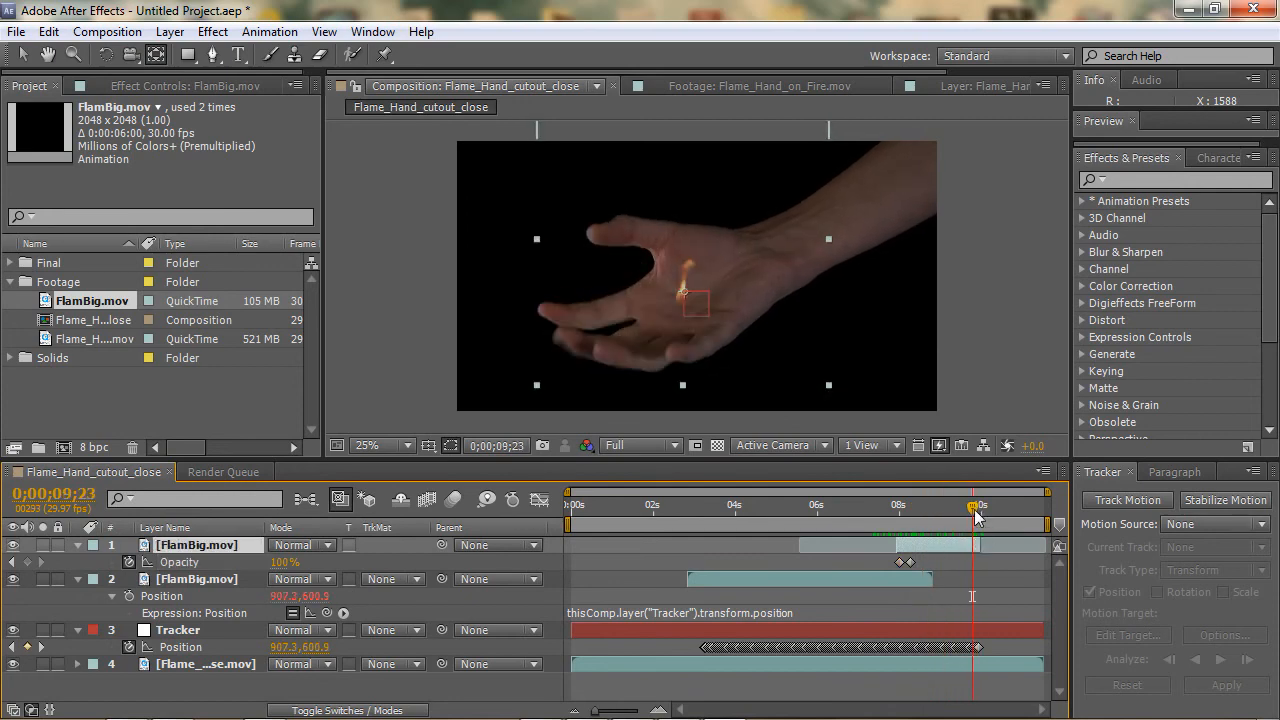
Step: Fade out the duplicated FlamBig.mov layer with Opacity keyframes of 100% at 0;00;09;24 and 0% at 0;00;10;00
left_click_drag(971, 506, 967, 509)
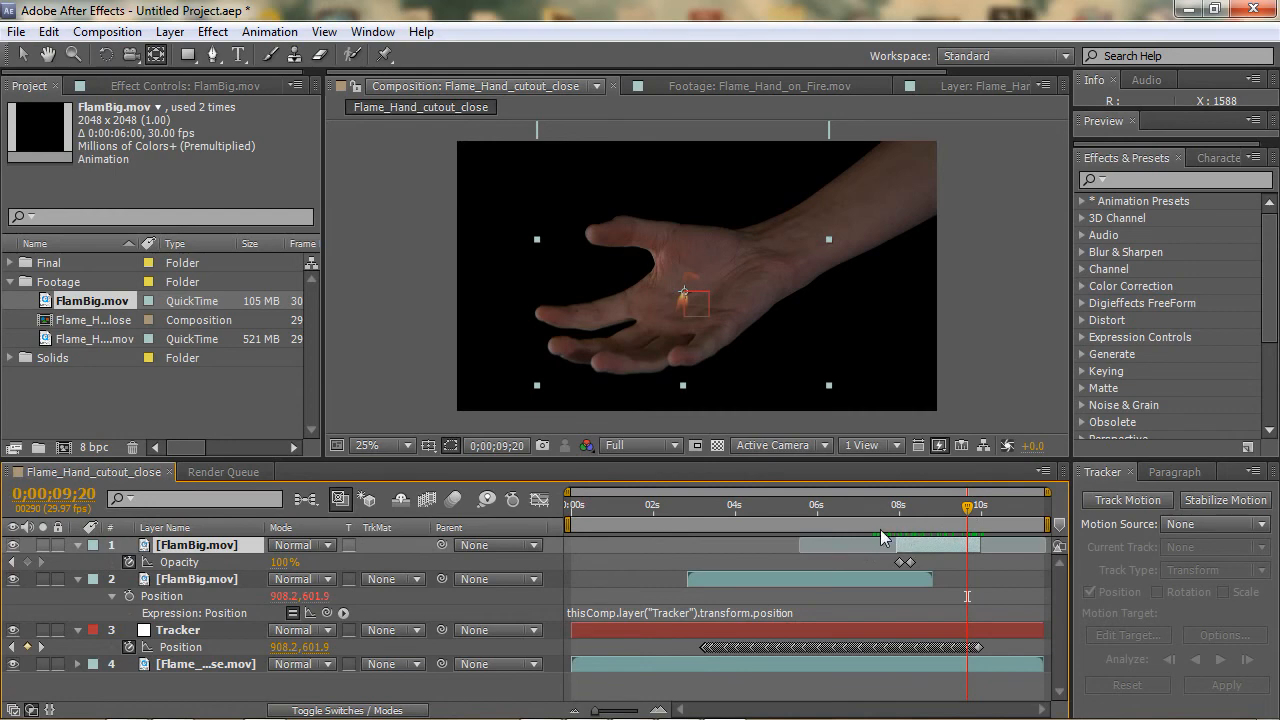
left_click_drag(968, 512, 975, 512)
left_click(27, 562)
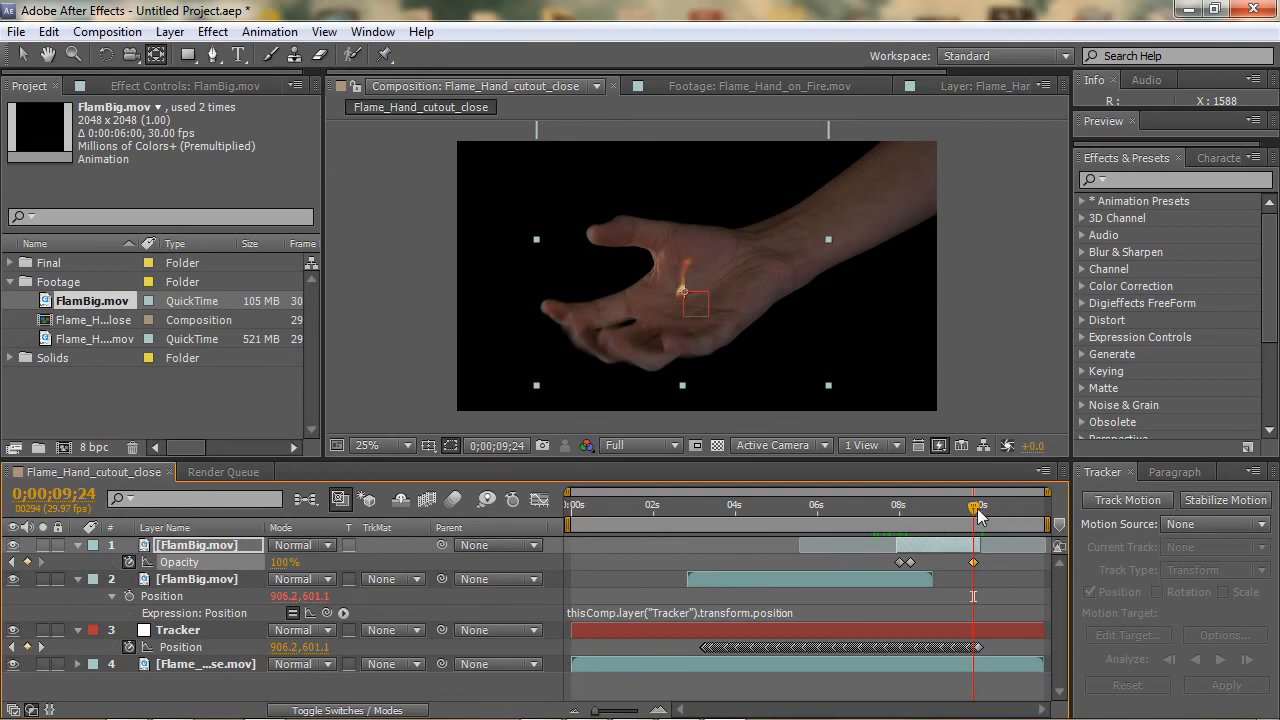
left_click_drag(977, 508, 980, 512)
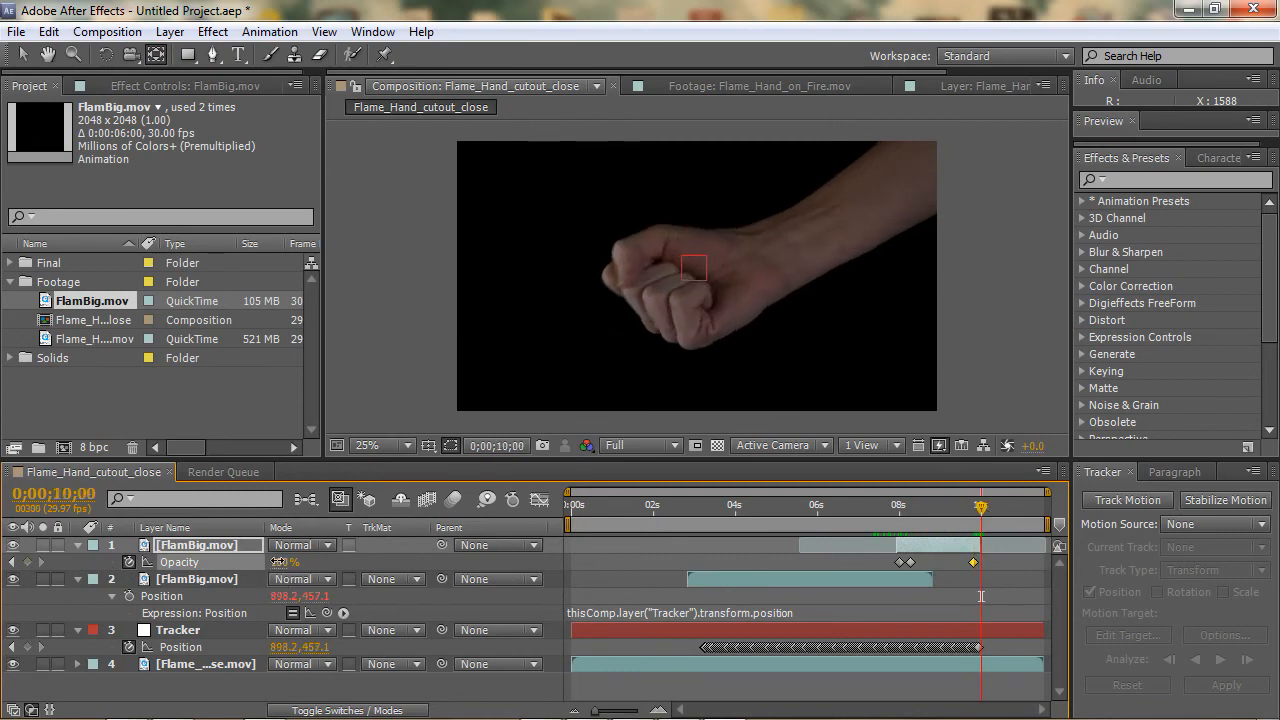
left_click_drag(280, 562, 279, 715)
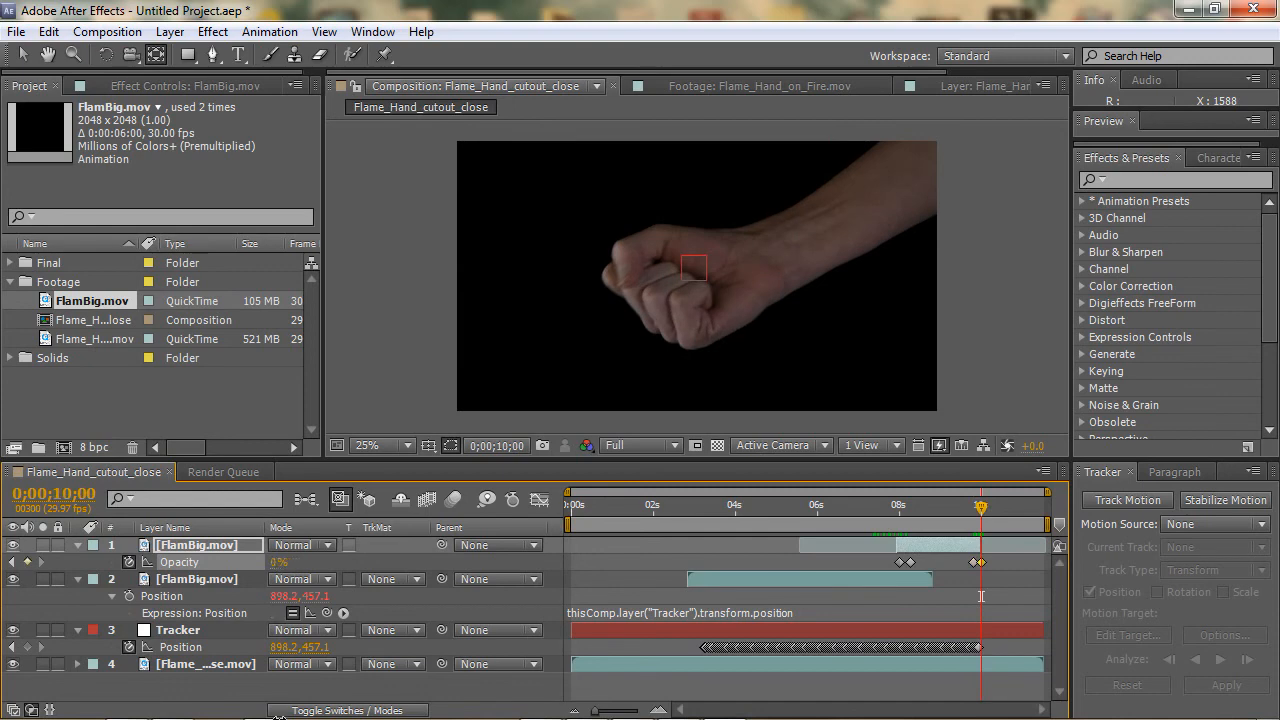
Step: Set the duplicate's first Opacity keyframe at 0;00;08;00 to 0% and step through its keyframes to 0;00;10;00
left_click(13, 563)
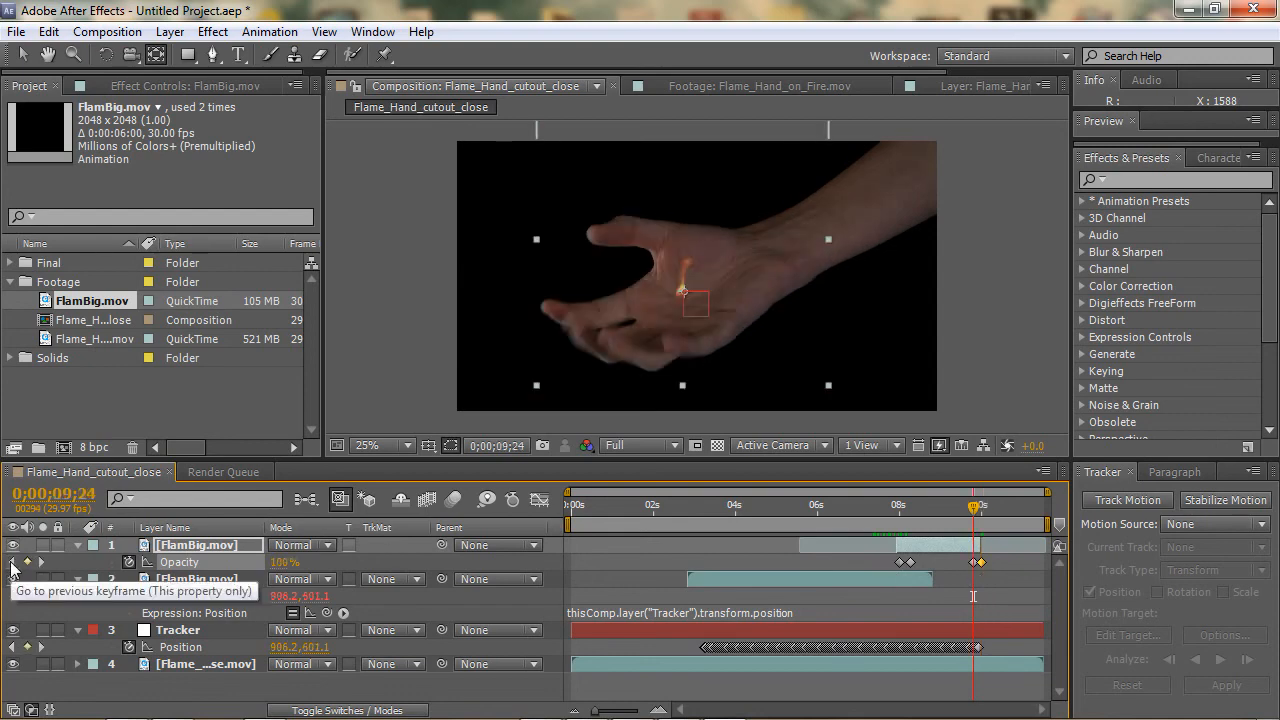
left_click(13, 563)
left_click(13, 563)
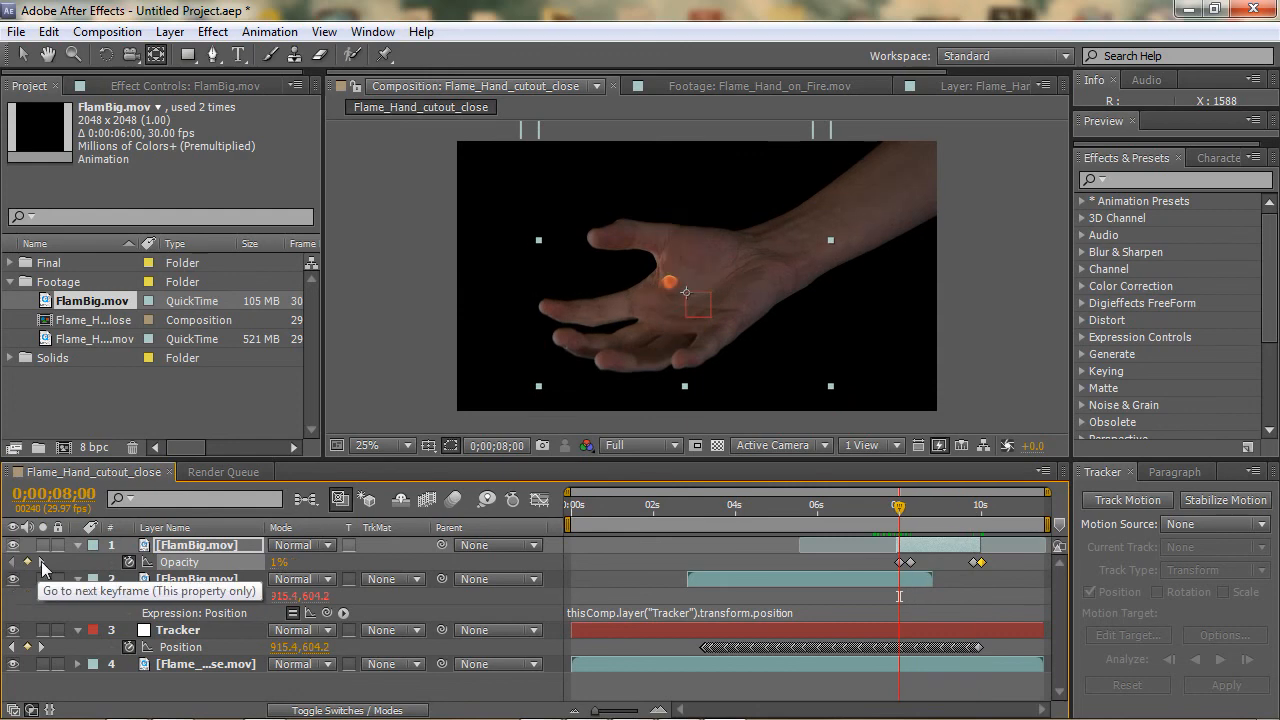
left_click(41, 561)
left_click(13, 563)
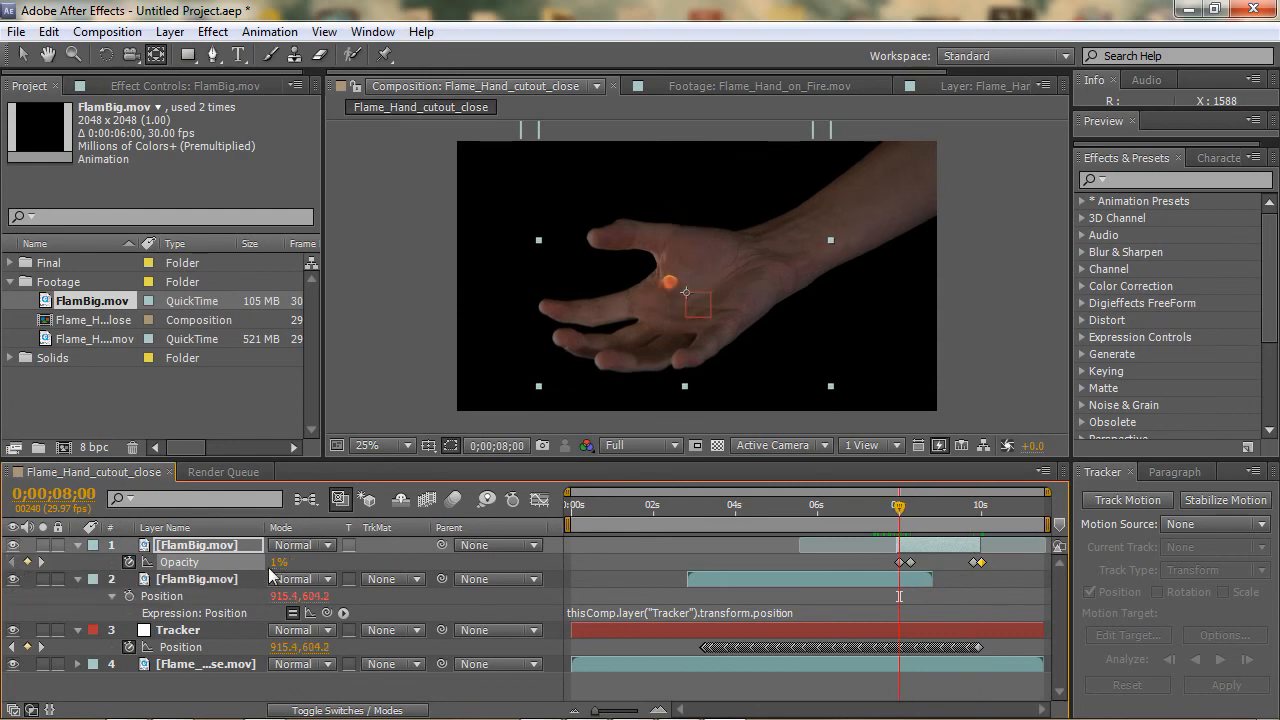
left_click(41, 562)
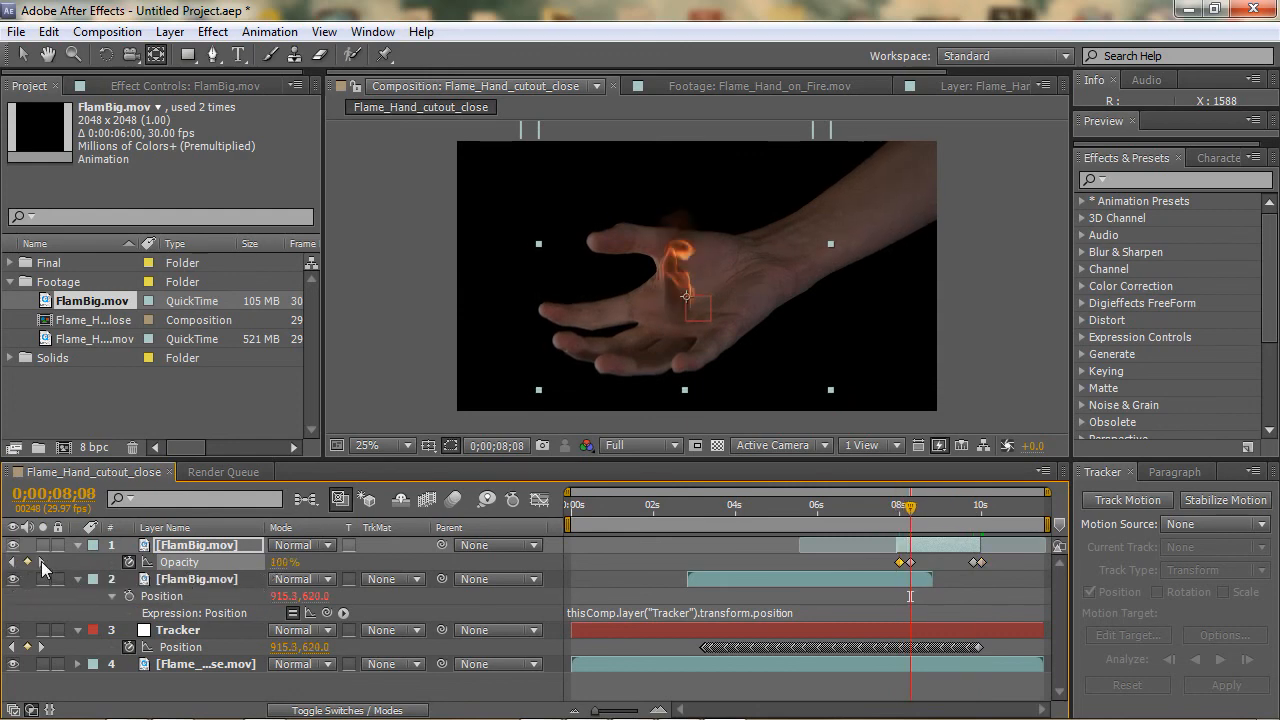
left_click(41, 561)
left_click(42, 561)
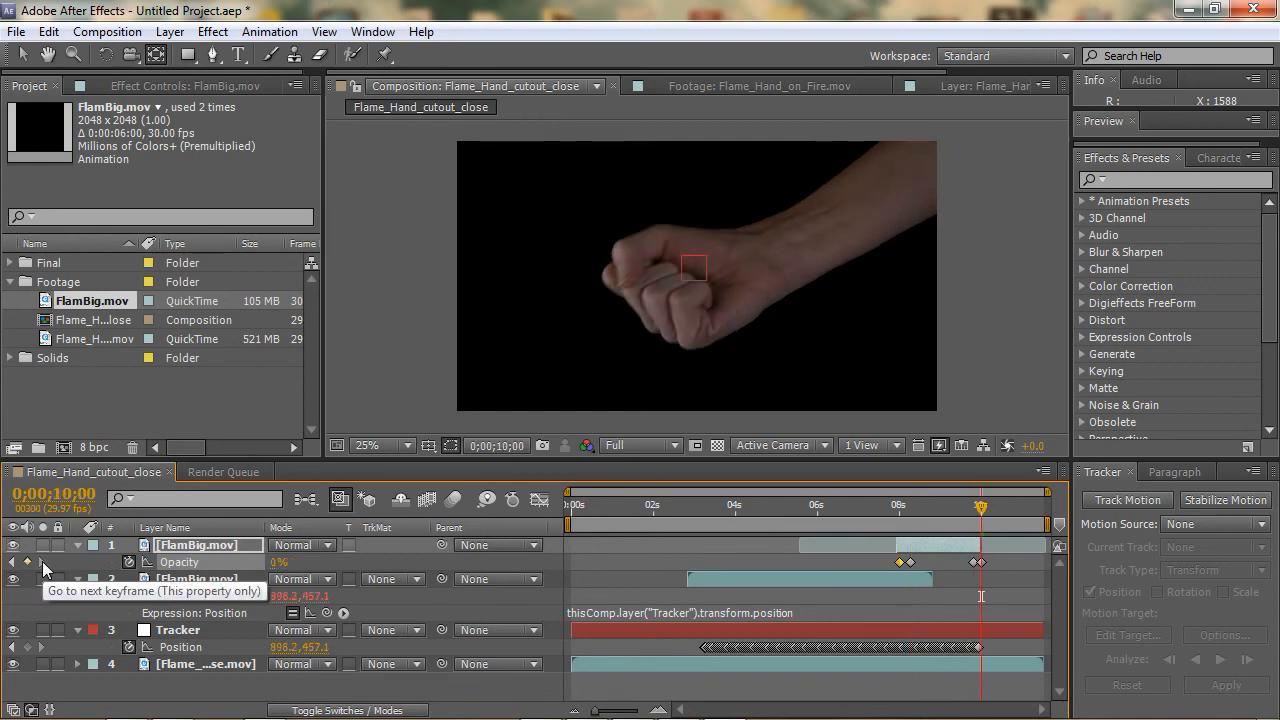
Step: Fade out the original FlamBig.mov layer with an Opacity keyframe of 100% at 0;00;08;18 and a lowered one at 0;00;08;23
left_click_drag(983, 514, 924, 512)
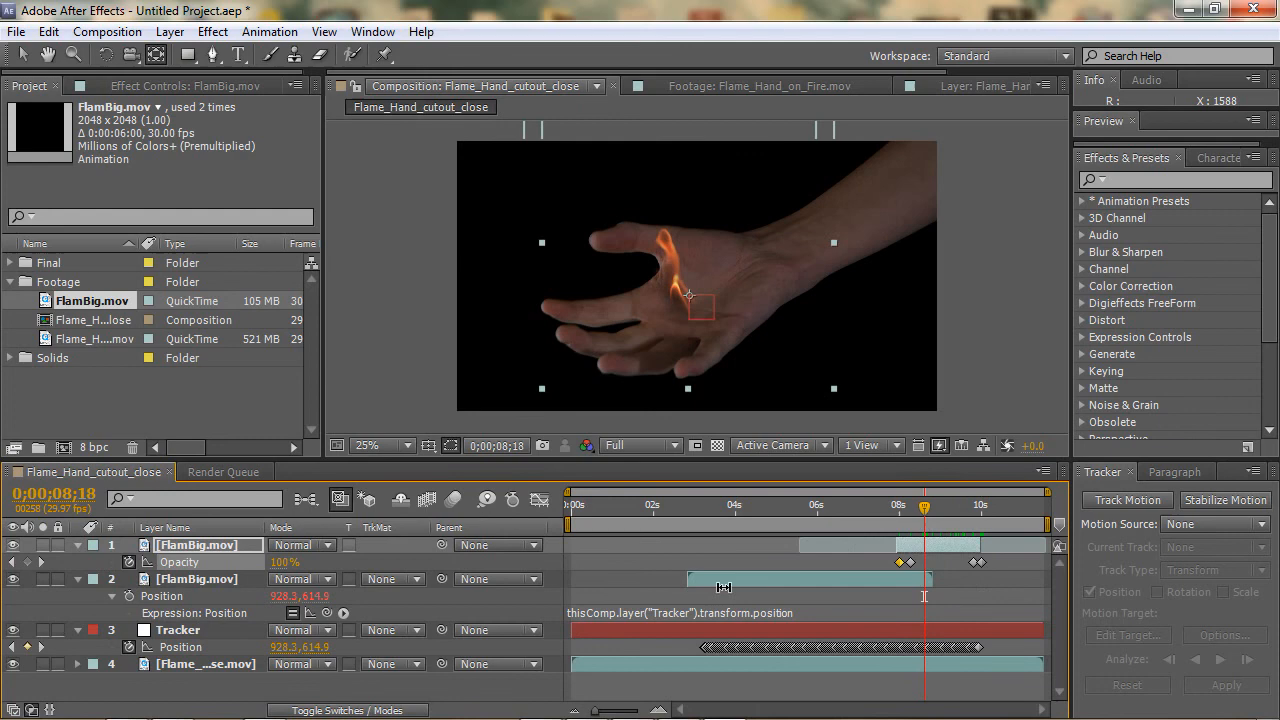
left_click(205, 578)
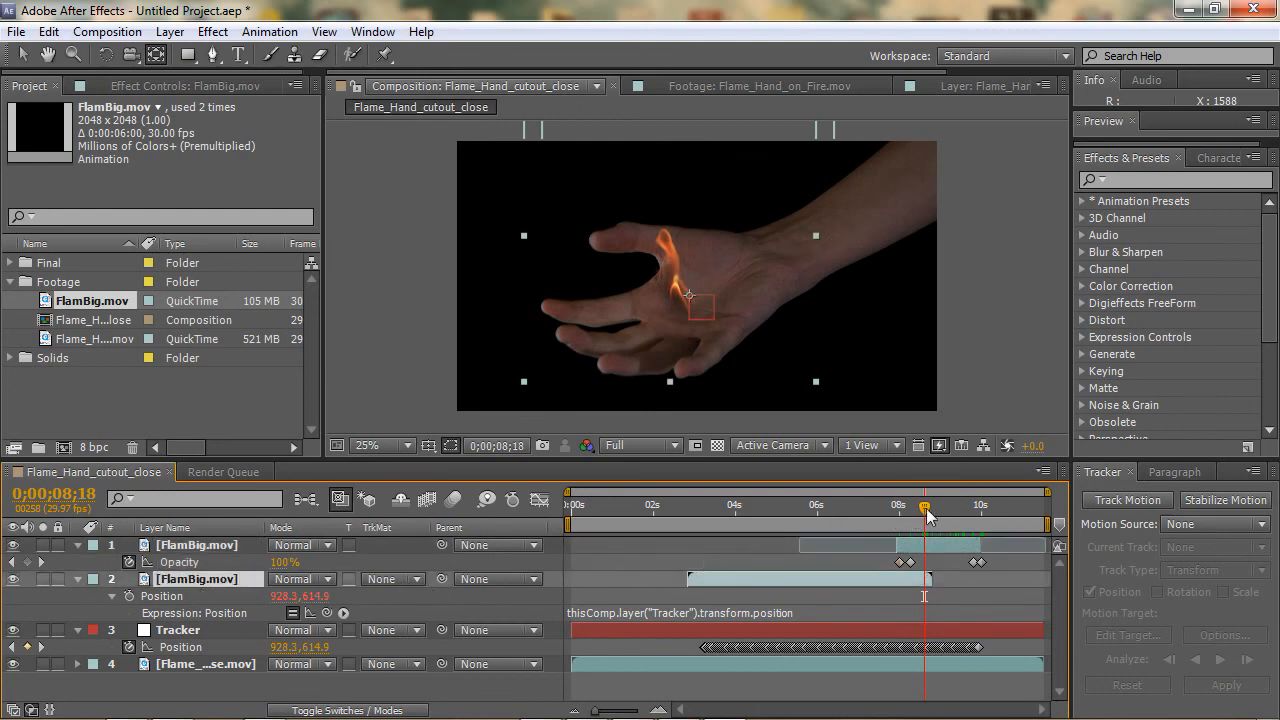
key("t")
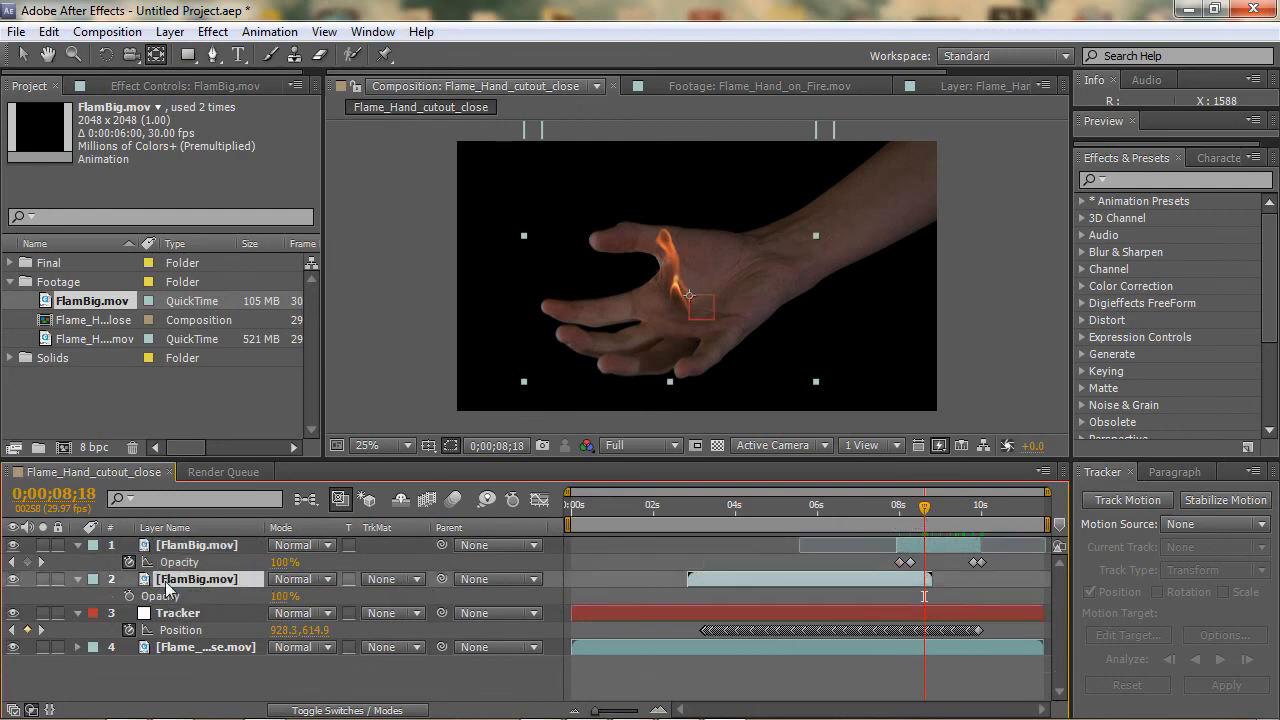
left_click(130, 595)
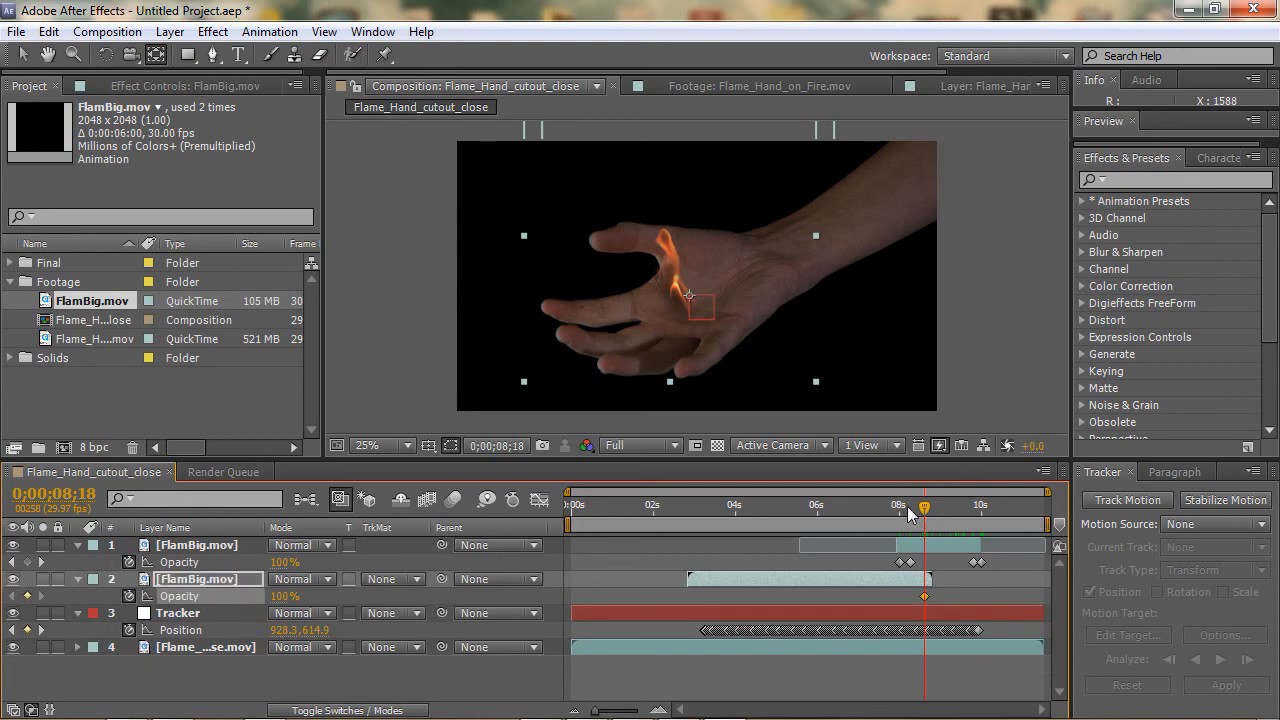
left_click_drag(925, 510, 931, 510)
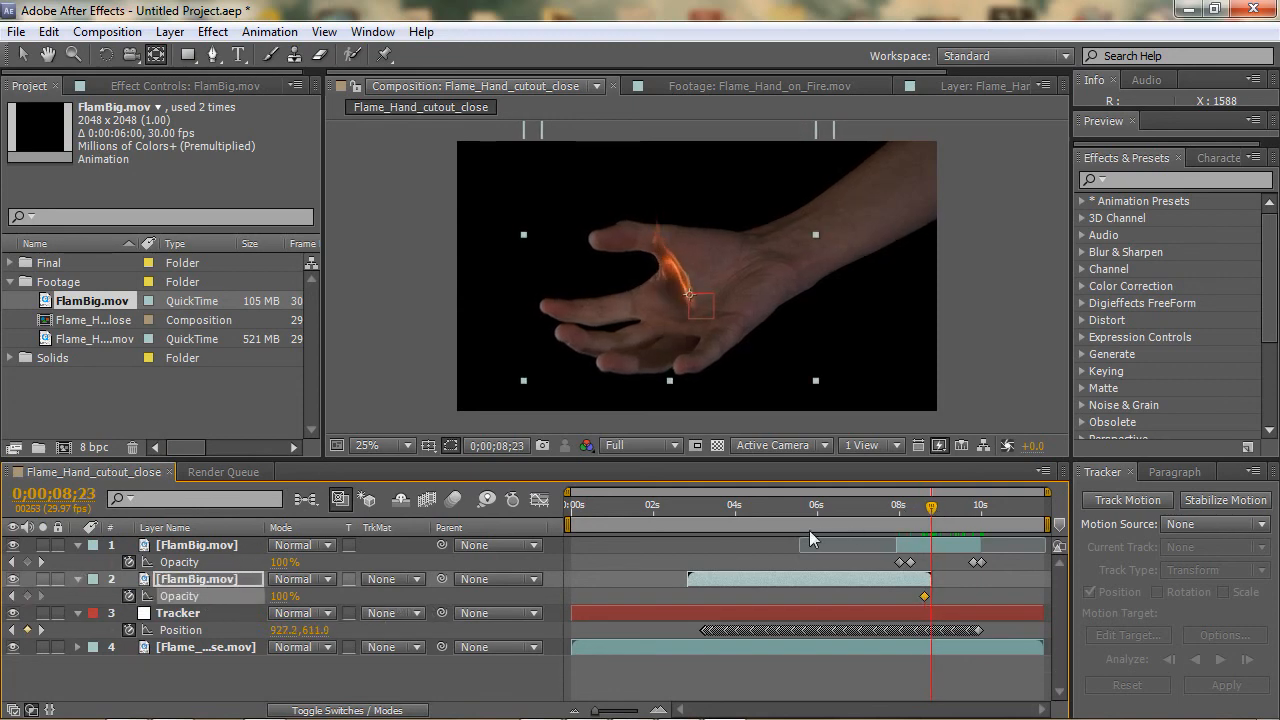
left_click_drag(285, 605, 278, 713)
Step: Fade in the original FlamBig.mov layer with Opacity keyframes of 100% at 0;00;03;07 and 0% at 0;00;03;05
left_click_drag(932, 508, 705, 533)
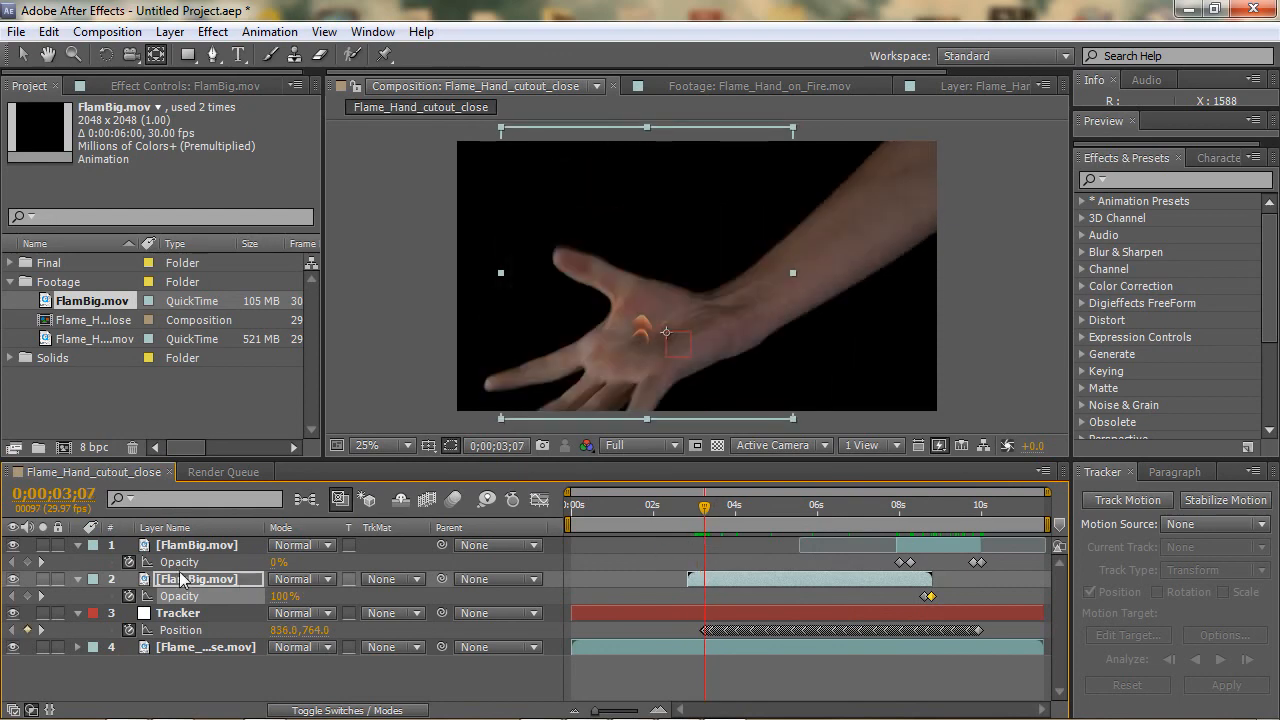
left_click(28, 596)
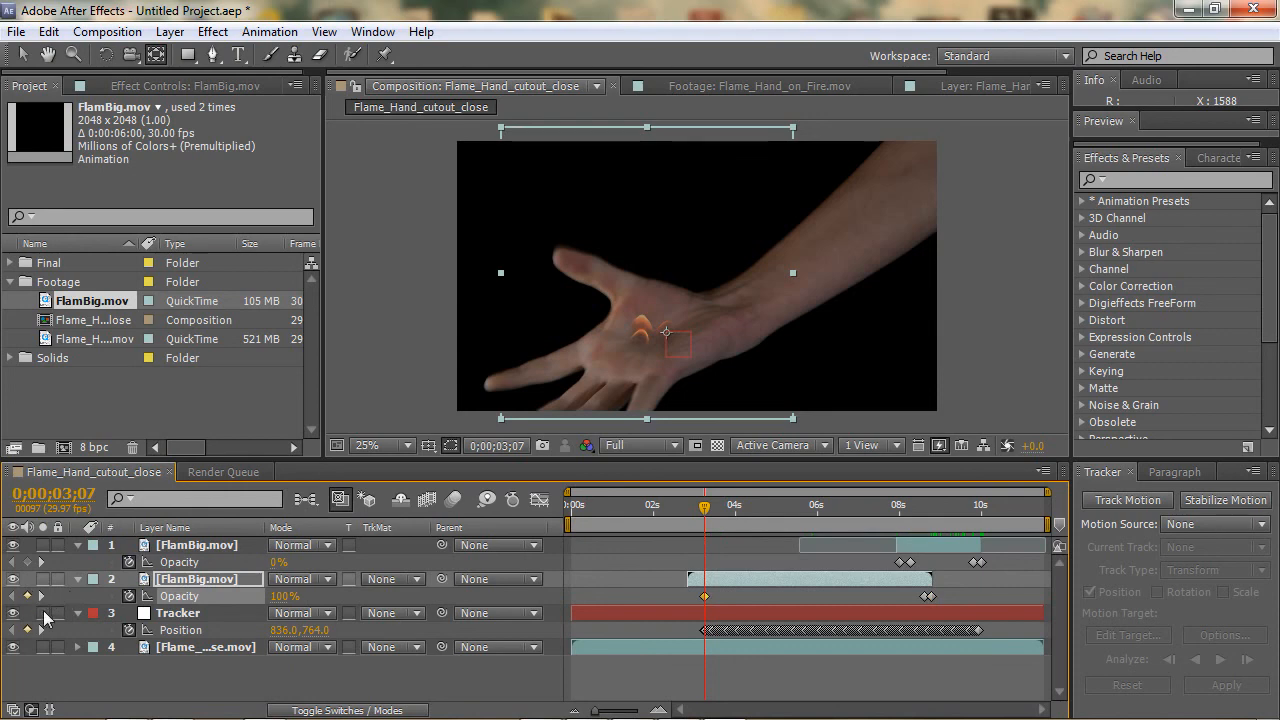
key("Page_Up")
key("Page_Up")
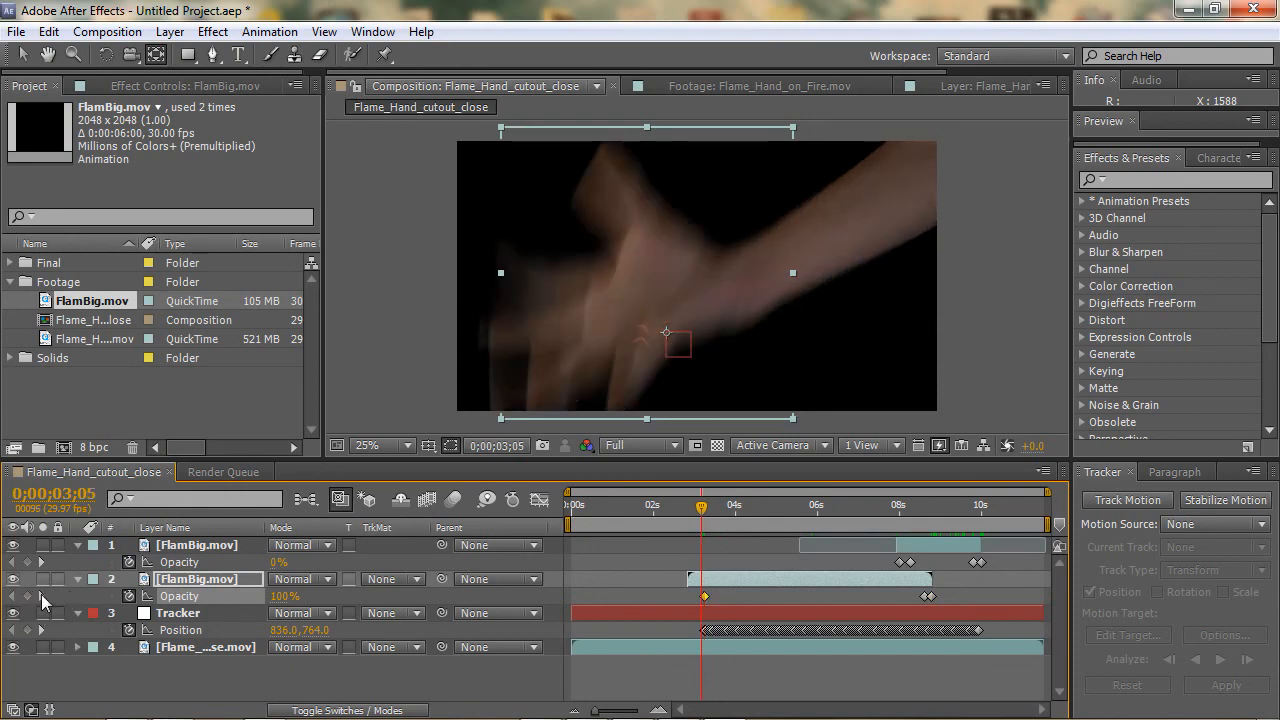
left_click_drag(282, 596, 277, 680)
Step: Set the blending mode of both FlamBig.mov layers to Add, judging the flame at 0;00;05;06, and return to 0;00;02;22
left_click_drag(702, 507, 785, 515)
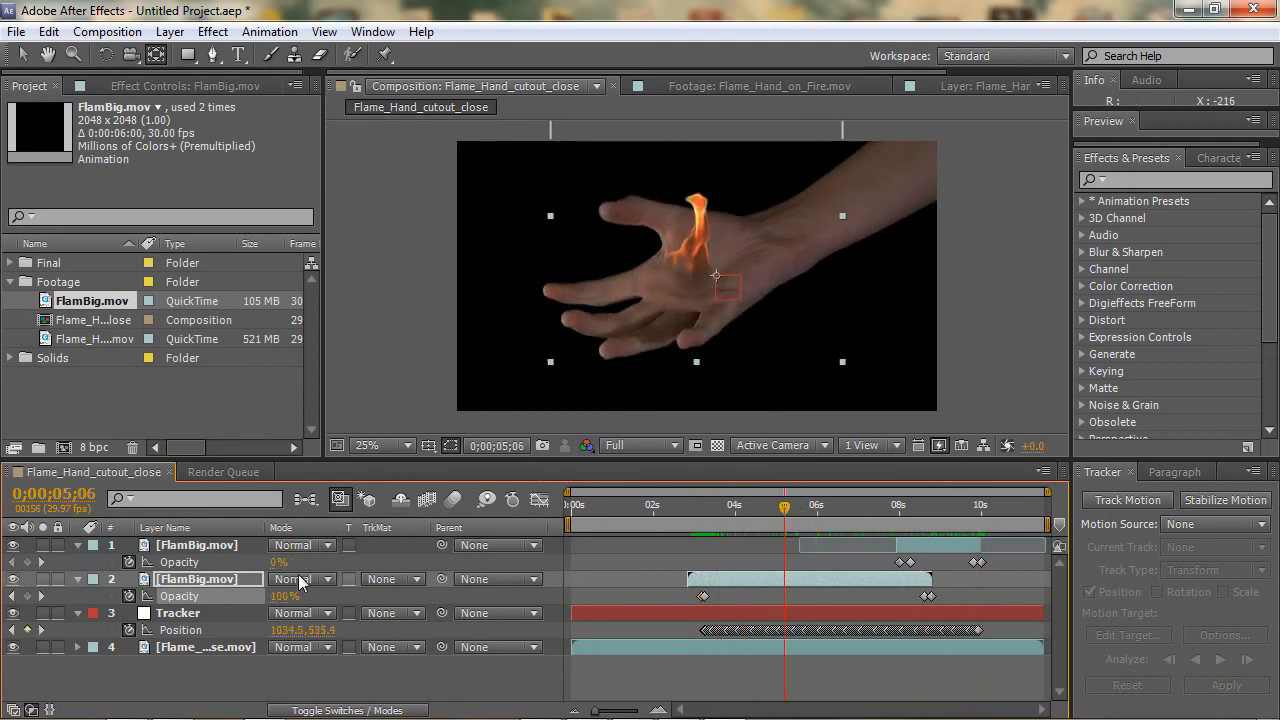
left_click(330, 578)
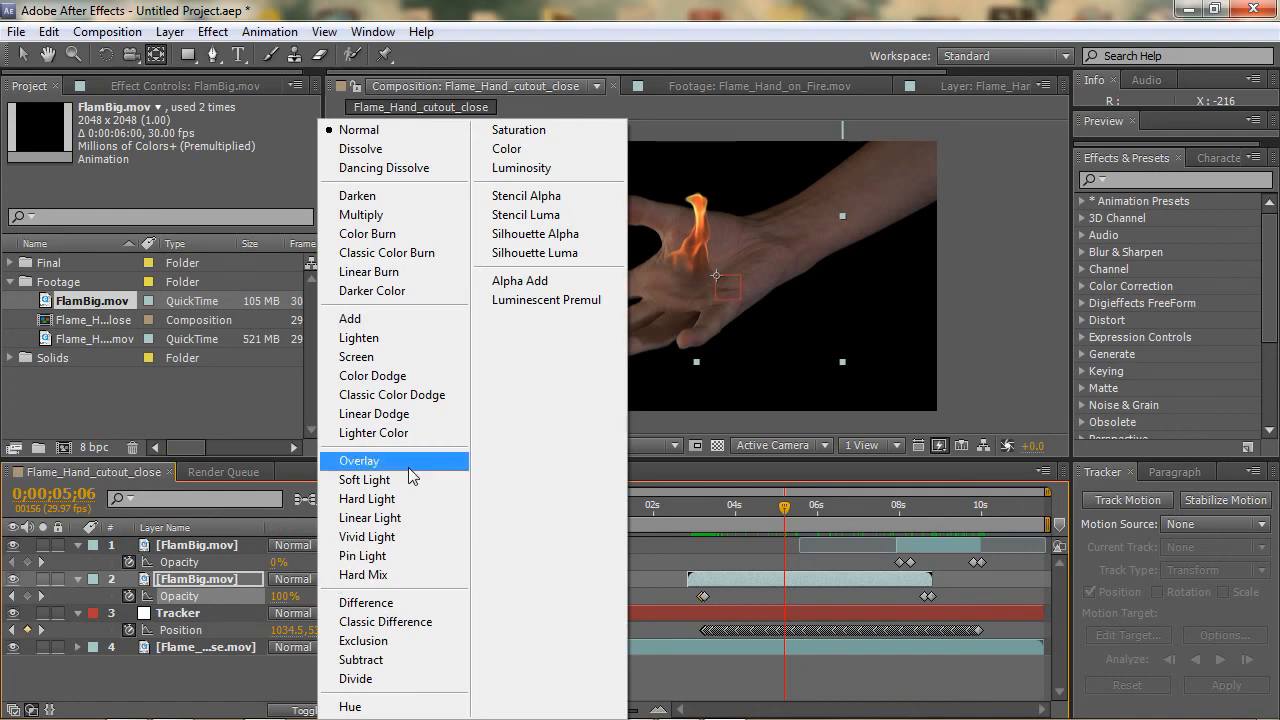
left_click(364, 322)
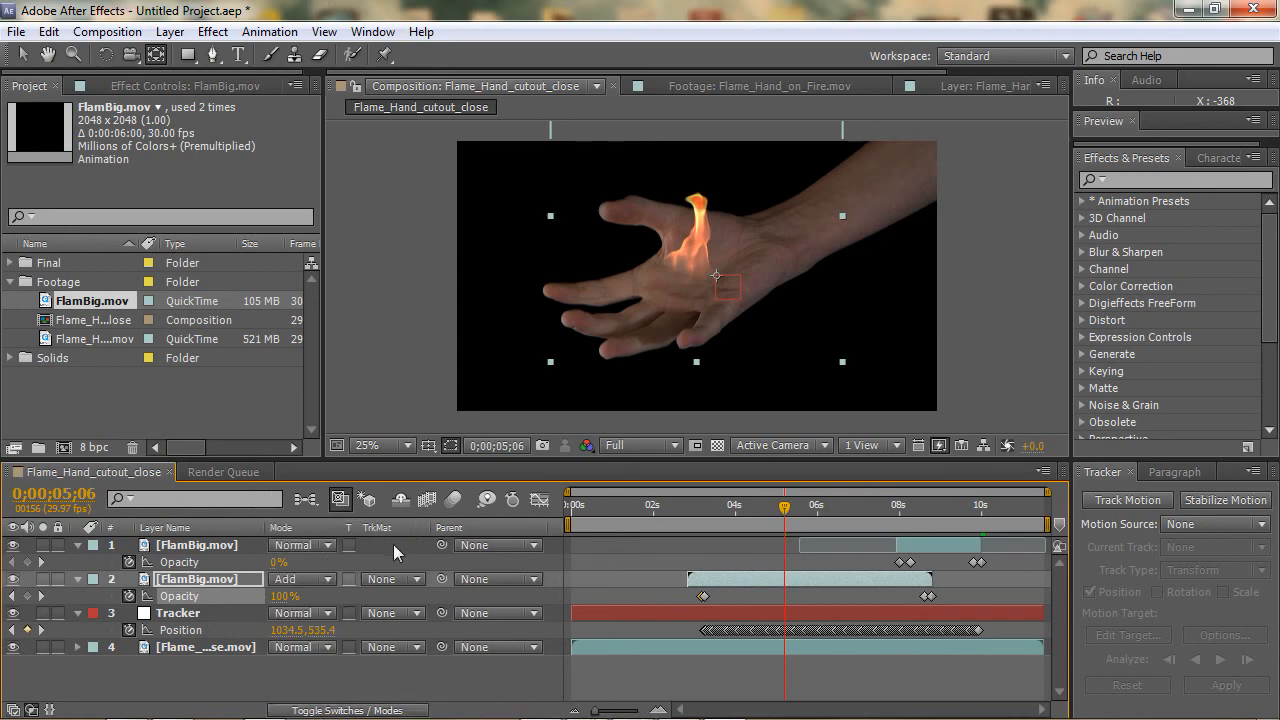
left_click(329, 546)
left_click(364, 320)
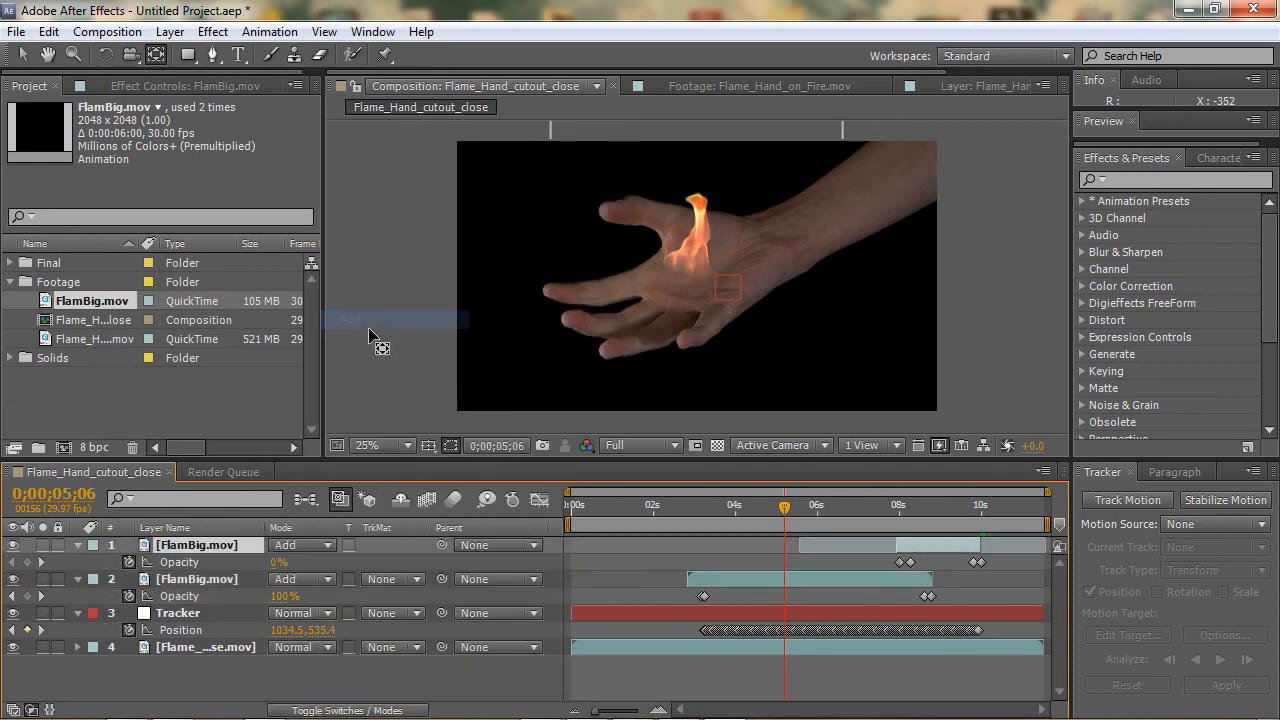
left_click_drag(793, 498, 679, 524)
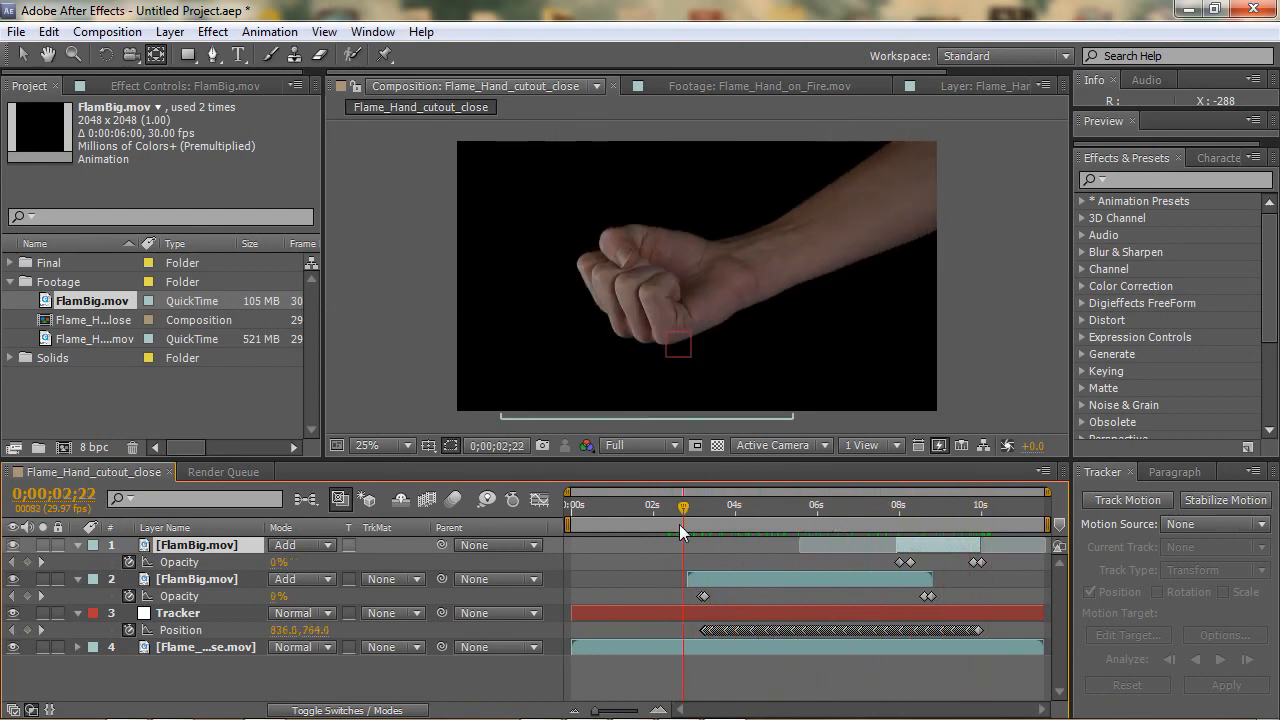